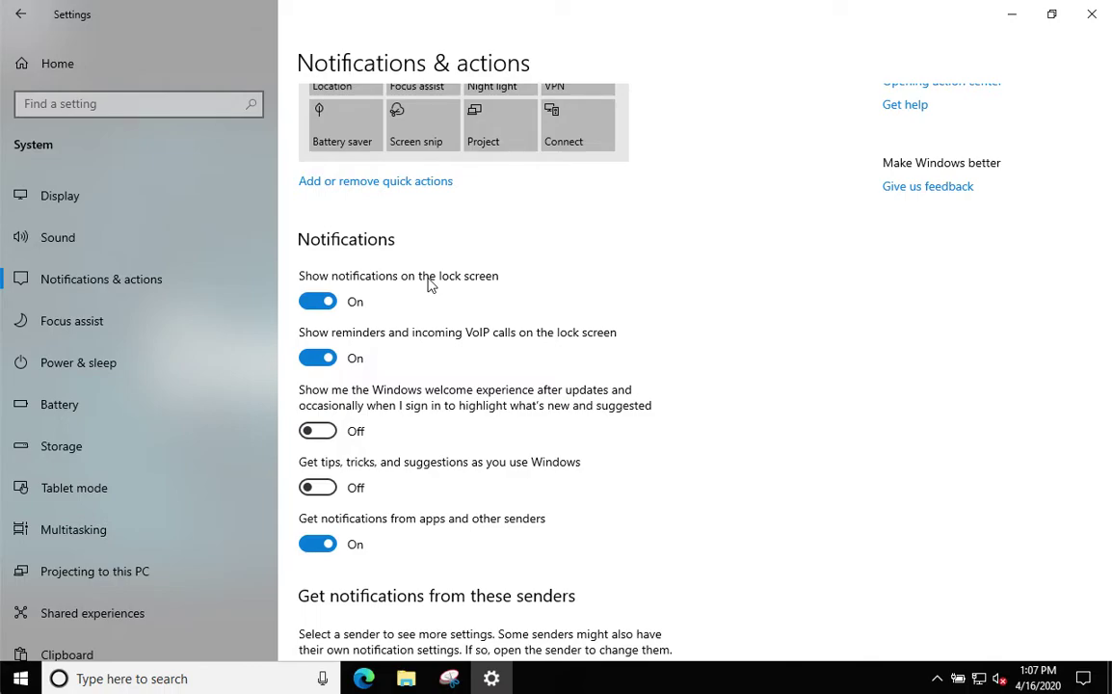
# Turn off notifications on the lock screen as well as reminders and incoming VoIP calls on the lock screen
pyautogui.click(322, 303)
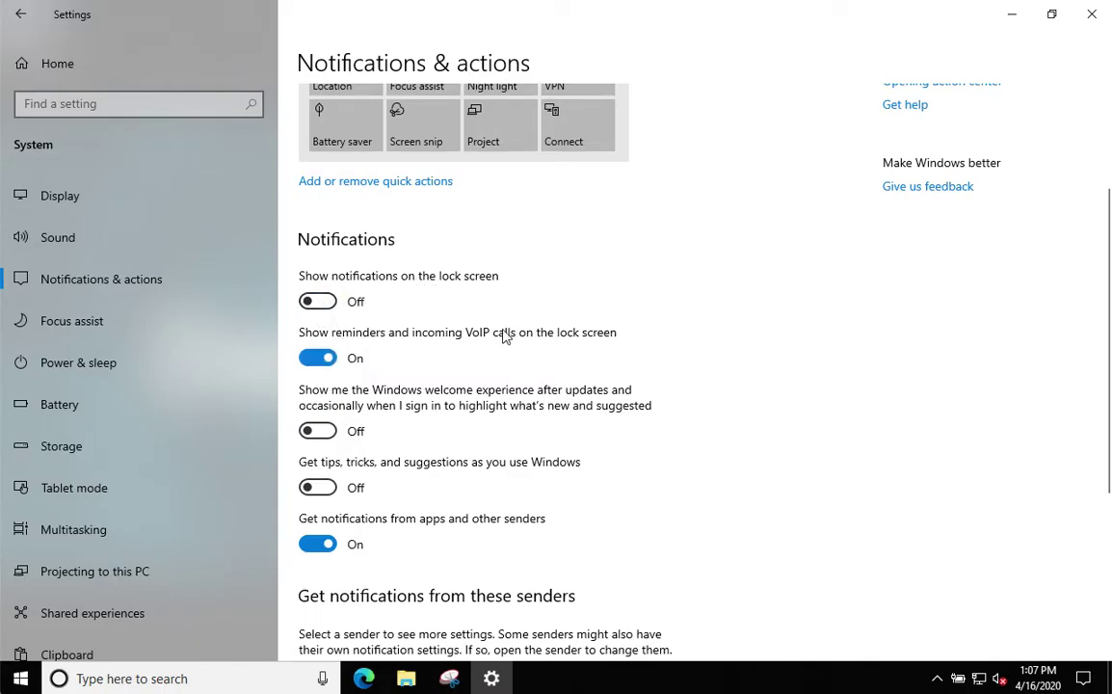
pyautogui.click(322, 360)
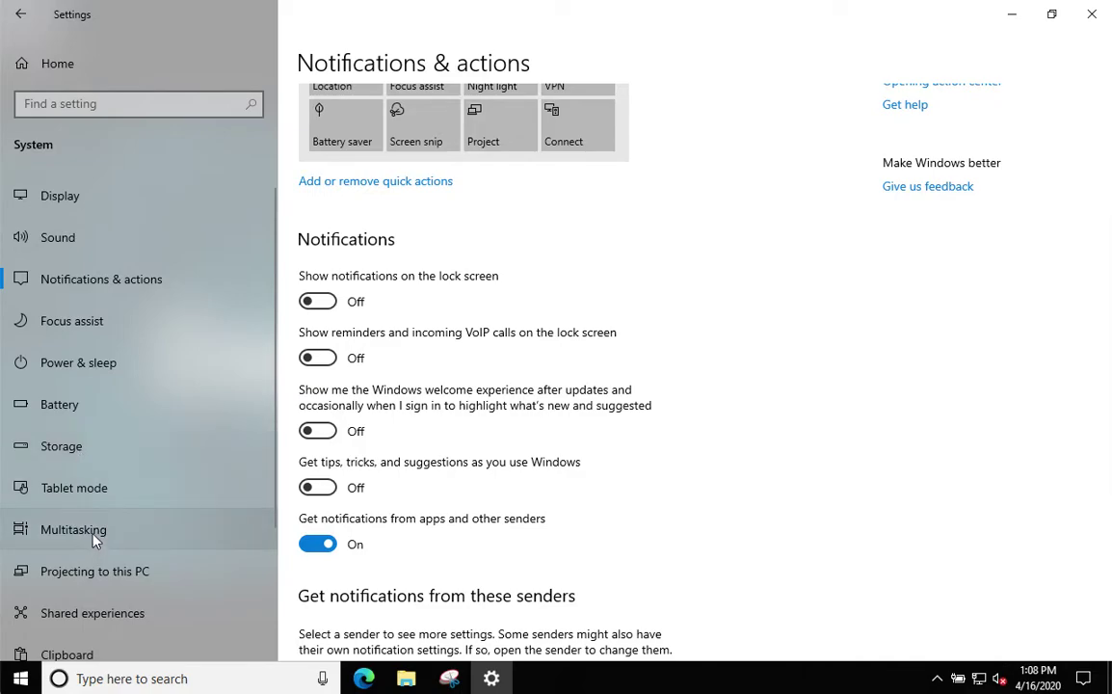
# Review the lock screen personalization options and open the screen timeout settings
pyautogui.click(41, 64)
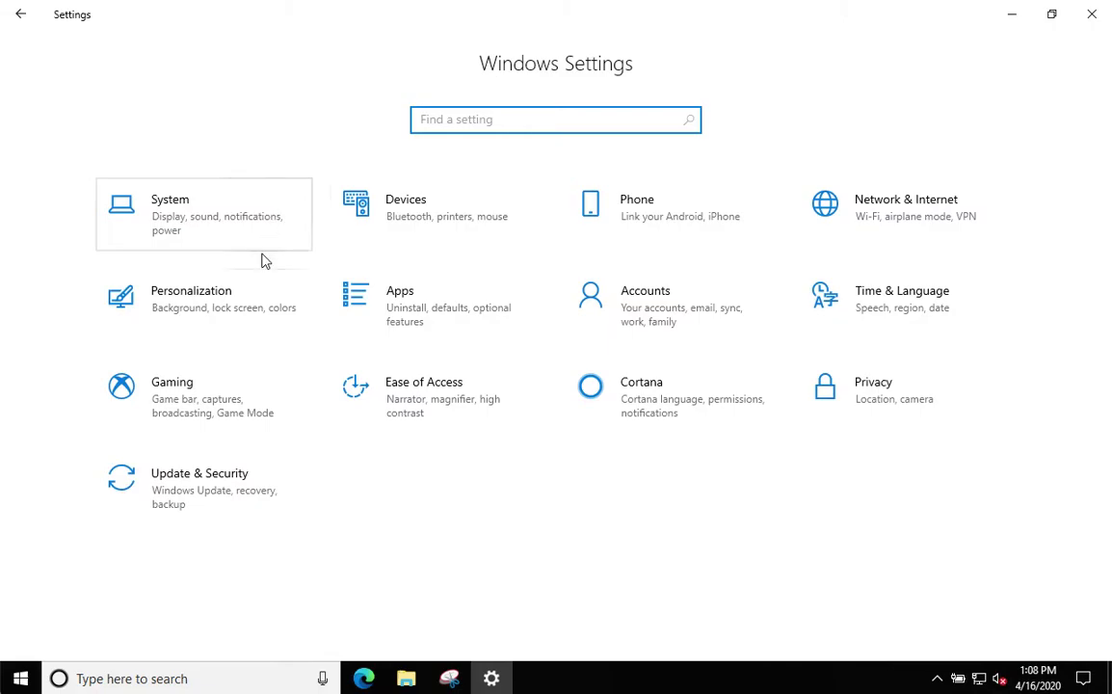
pyautogui.click(246, 310)
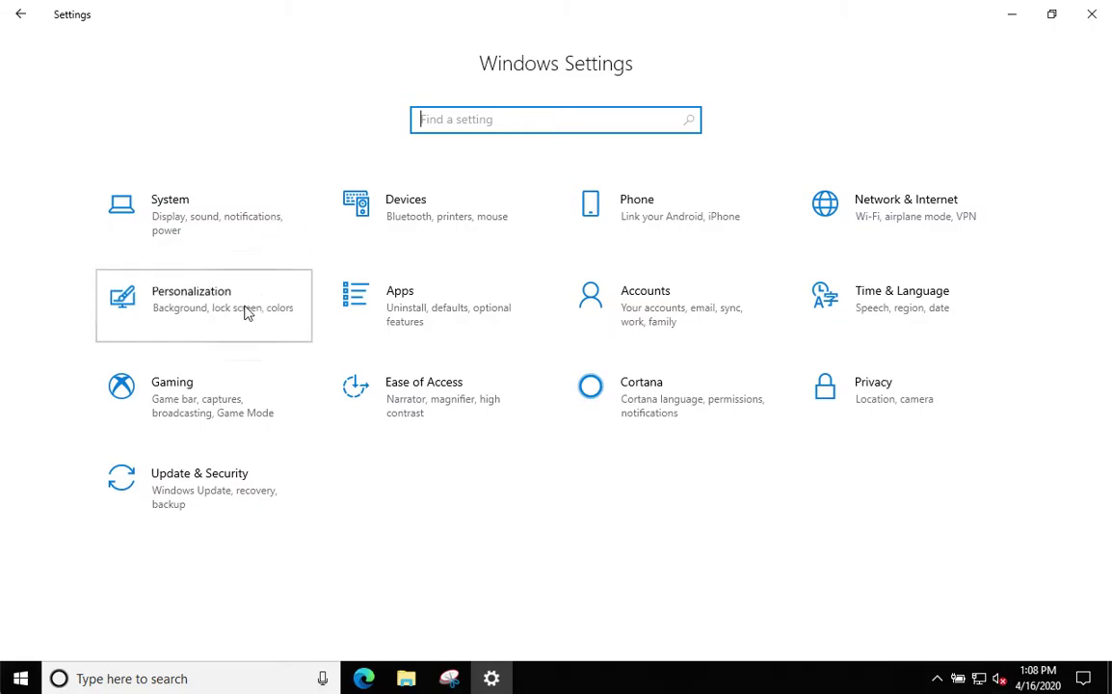
pyautogui.click(119, 281)
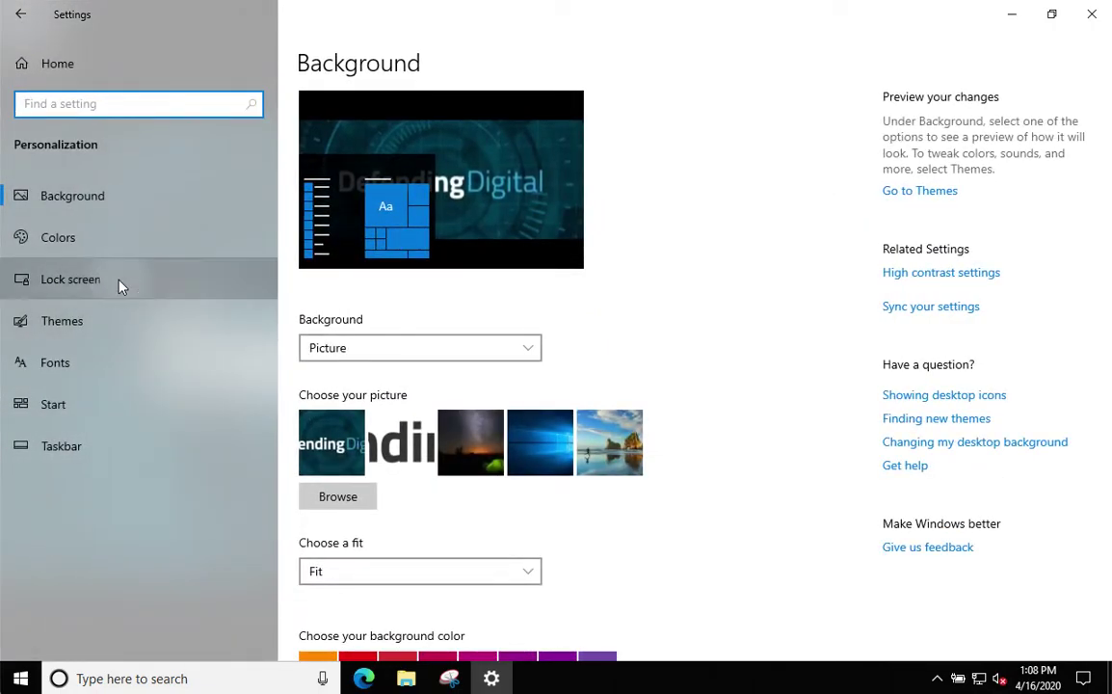
pyautogui.scroll(-3, 733, 479)
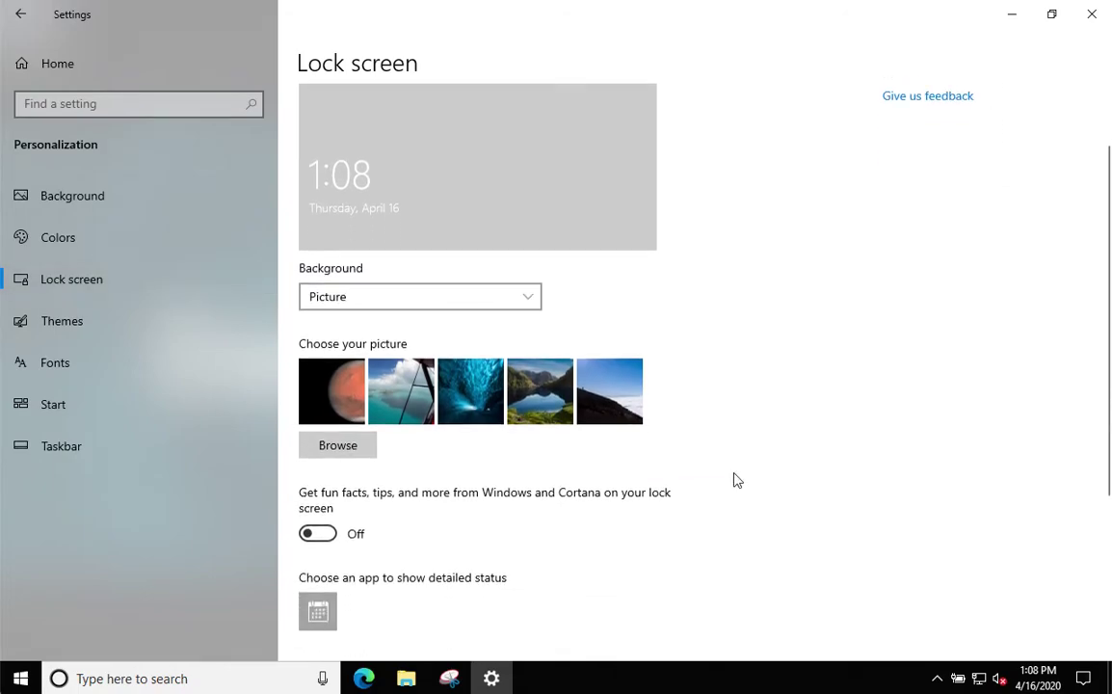
pyautogui.scroll(-2, 733, 478)
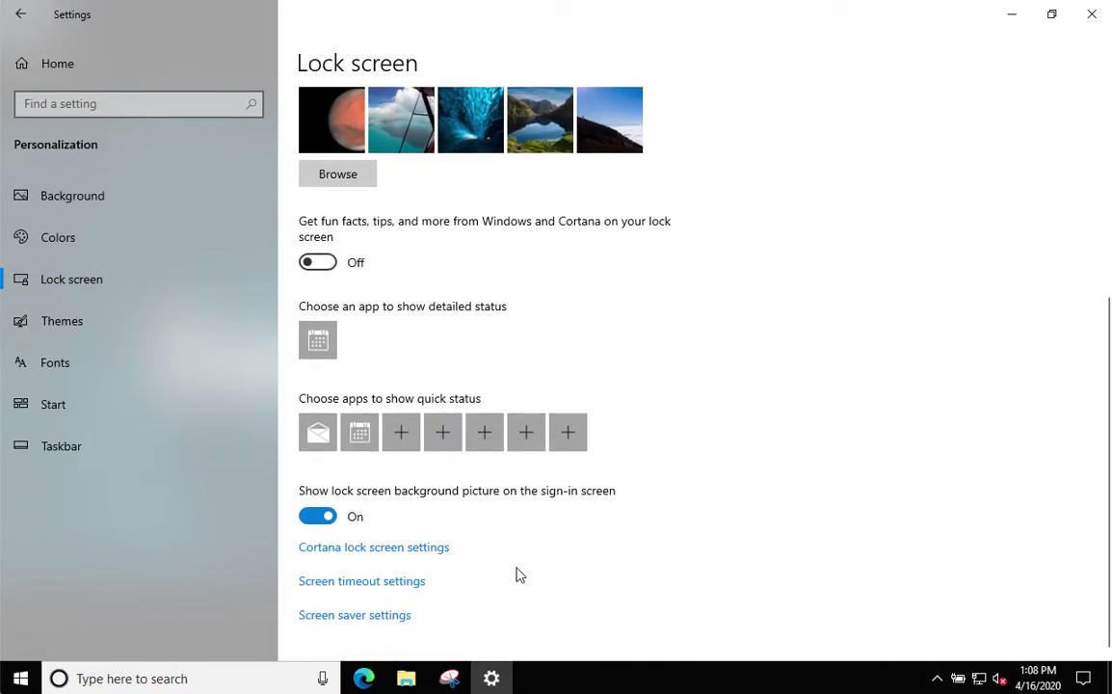
pyautogui.click(379, 582)
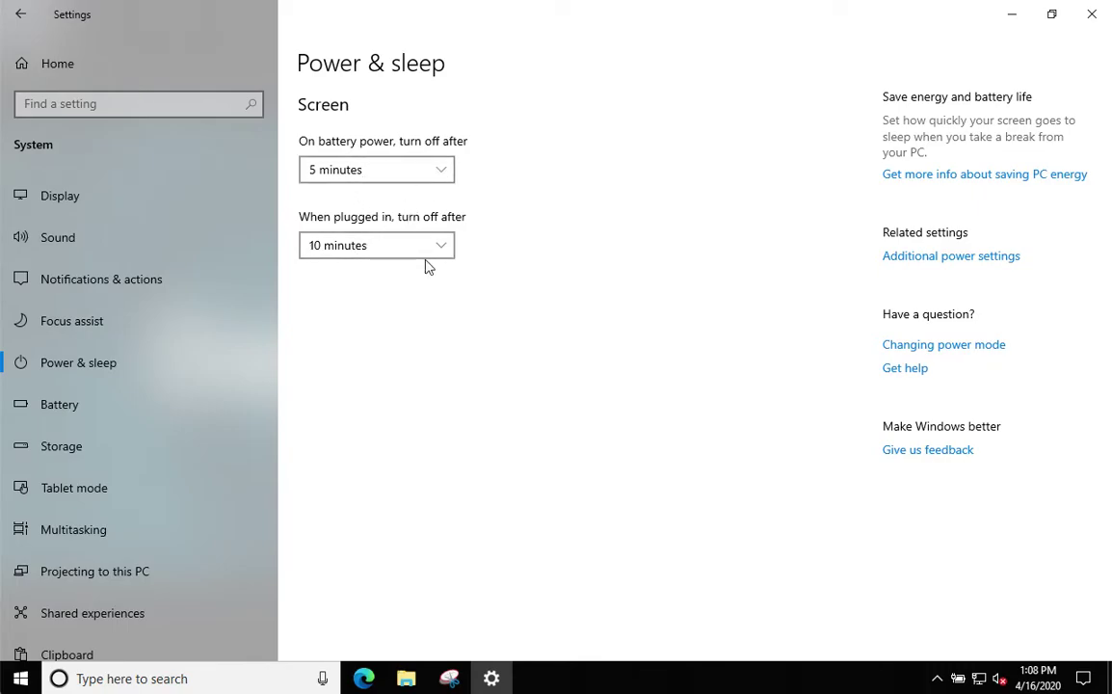
pyautogui.click(1083, 679)
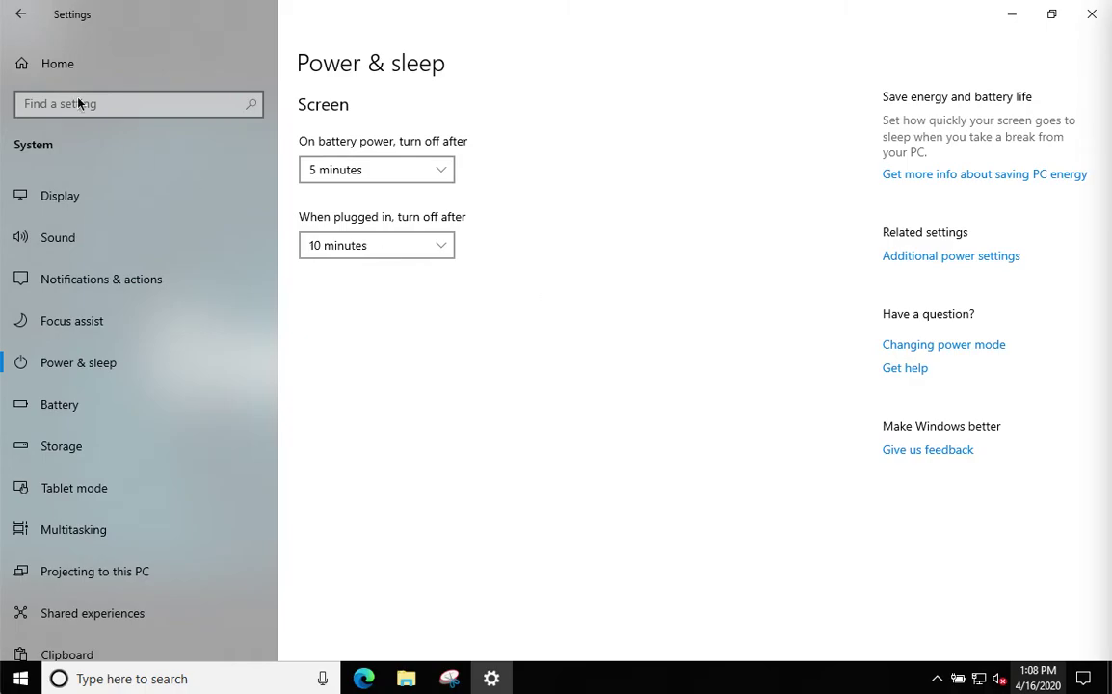
# Review the allowed app installation sources in Apps & features, keeping "Warn me before installing apps from outside the Store"
pyautogui.click(67, 69)
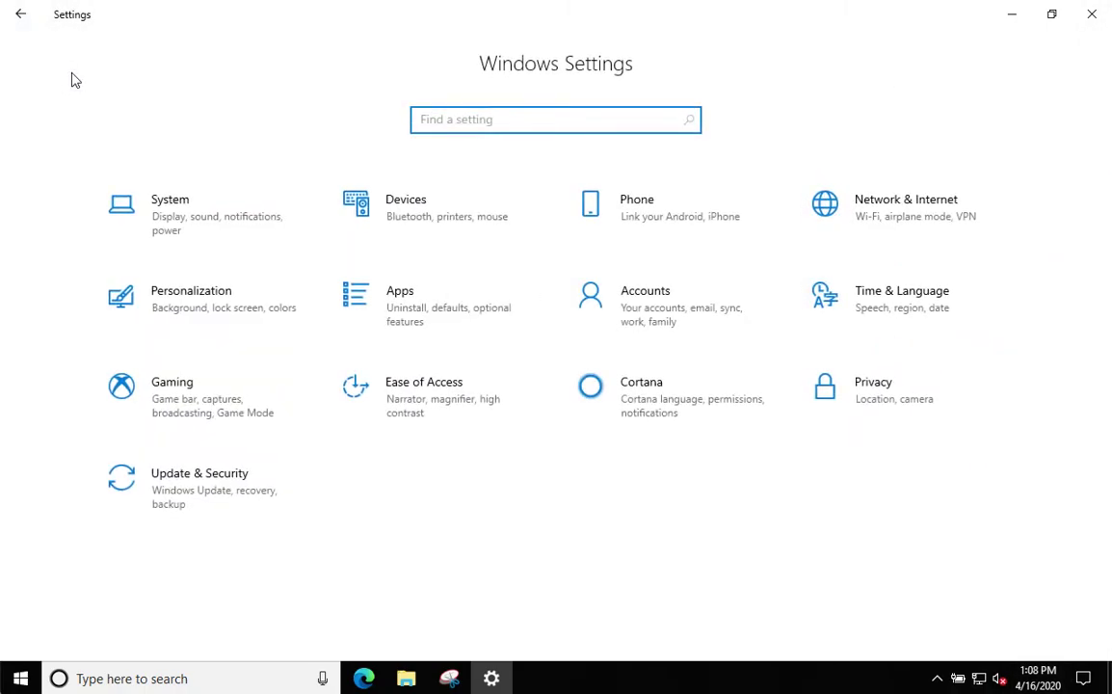
pyautogui.click(454, 300)
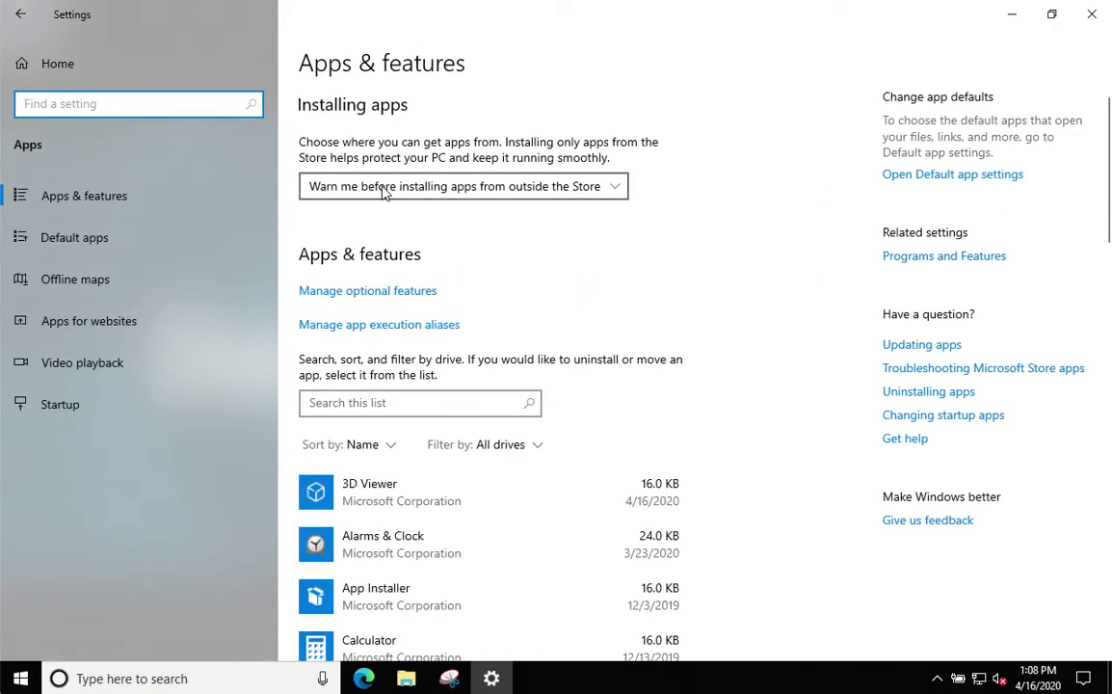
pyautogui.click(589, 192)
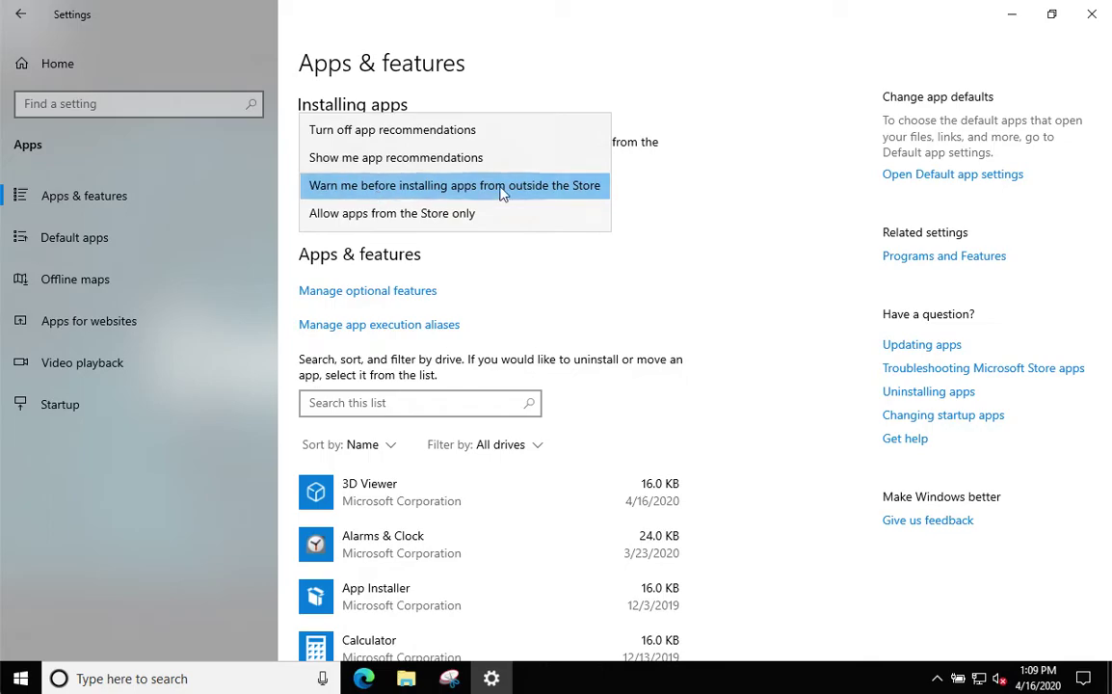
pyautogui.click(618, 192)
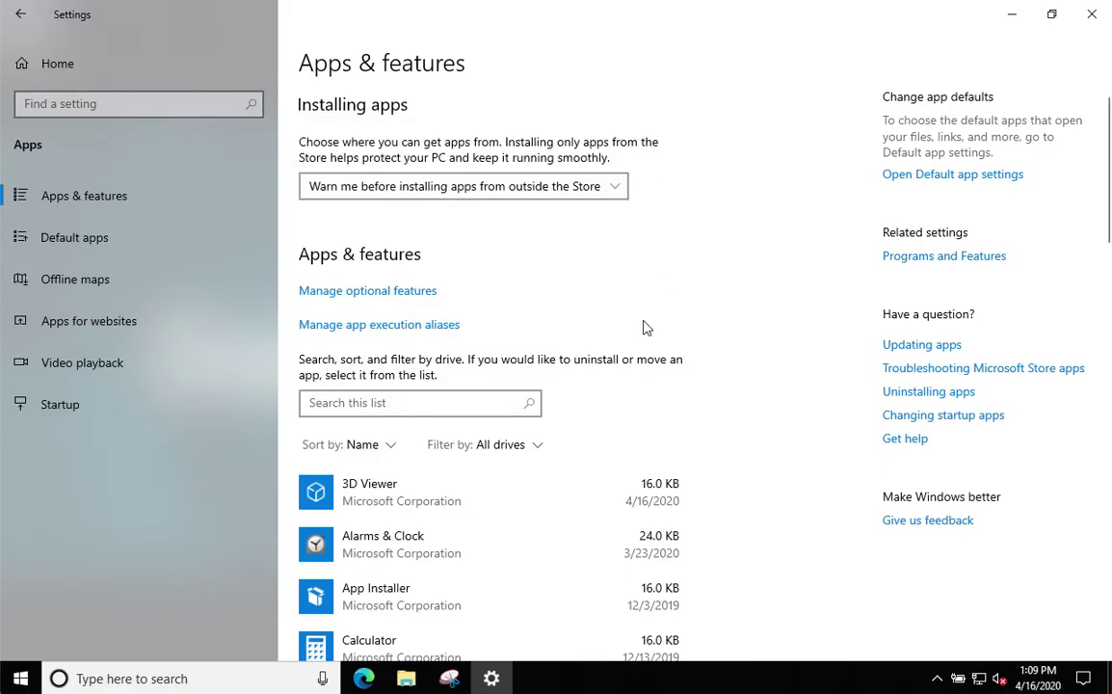
# Uninstall Microsoft News from the installed apps list and expand the Microsoft Photos entry
pyautogui.scroll(-3, 644, 326)
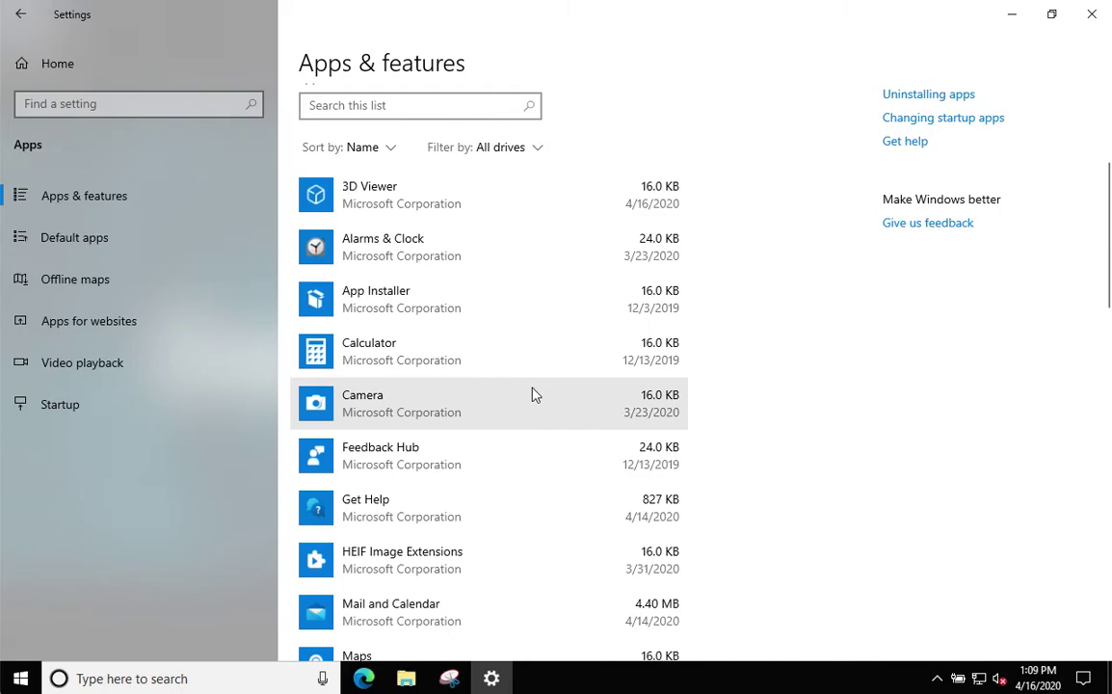
pyautogui.click(390, 150)
pyautogui.click(390, 150)
pyautogui.scroll(-2, 525, 428)
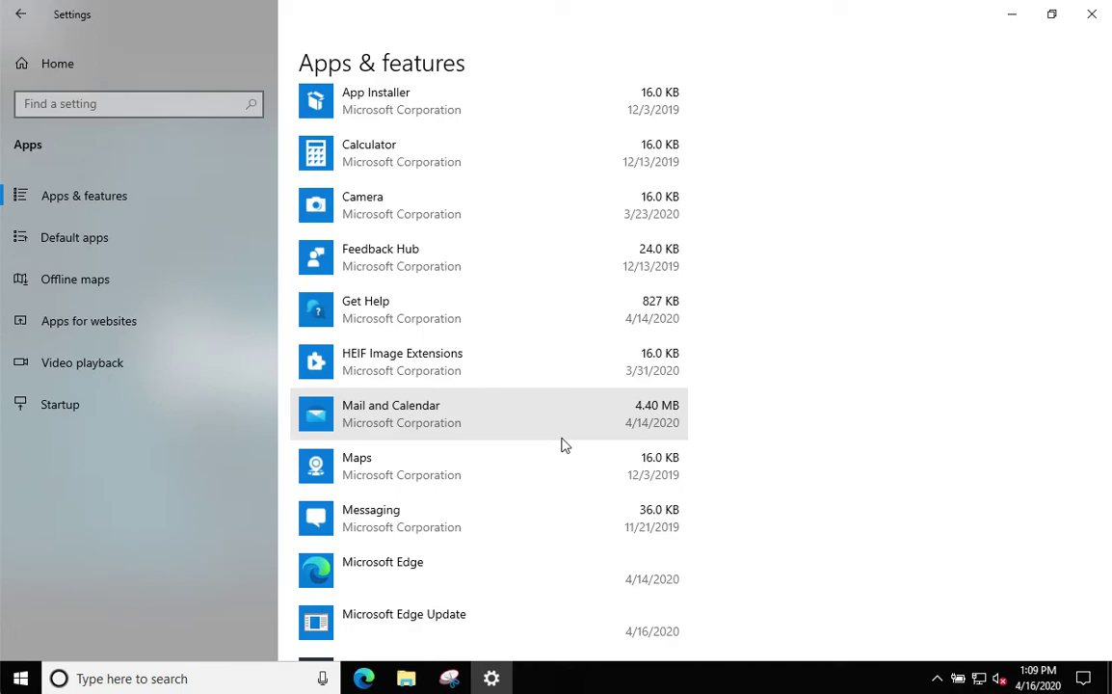
pyautogui.scroll(-1, 564, 445)
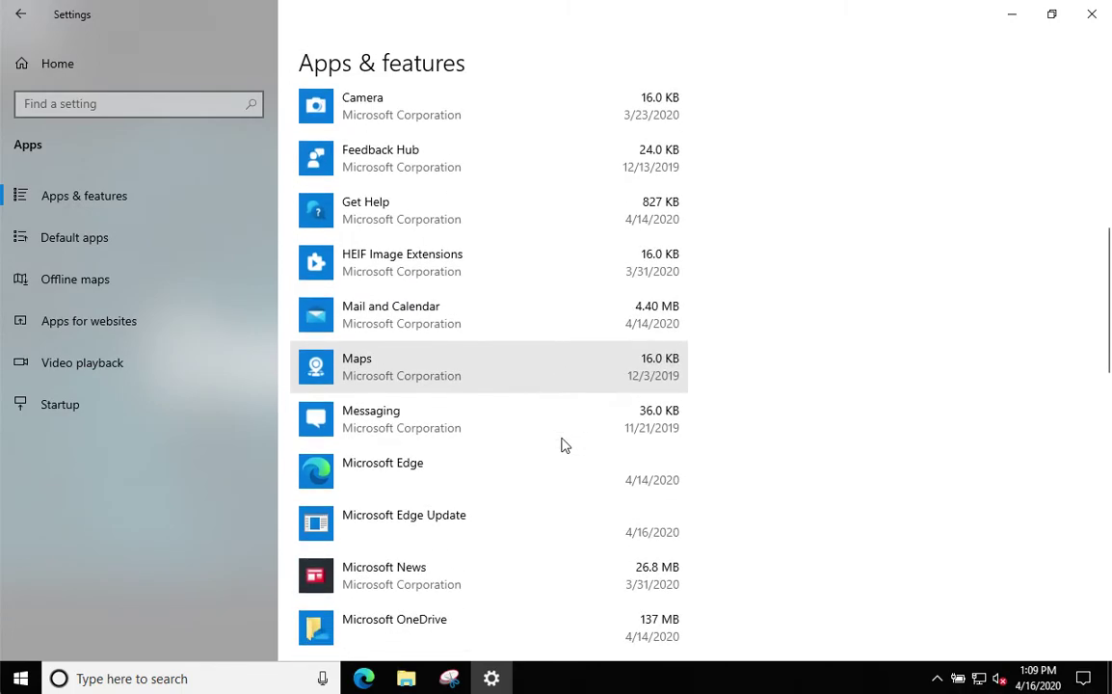
pyautogui.scroll(-3, 564, 445)
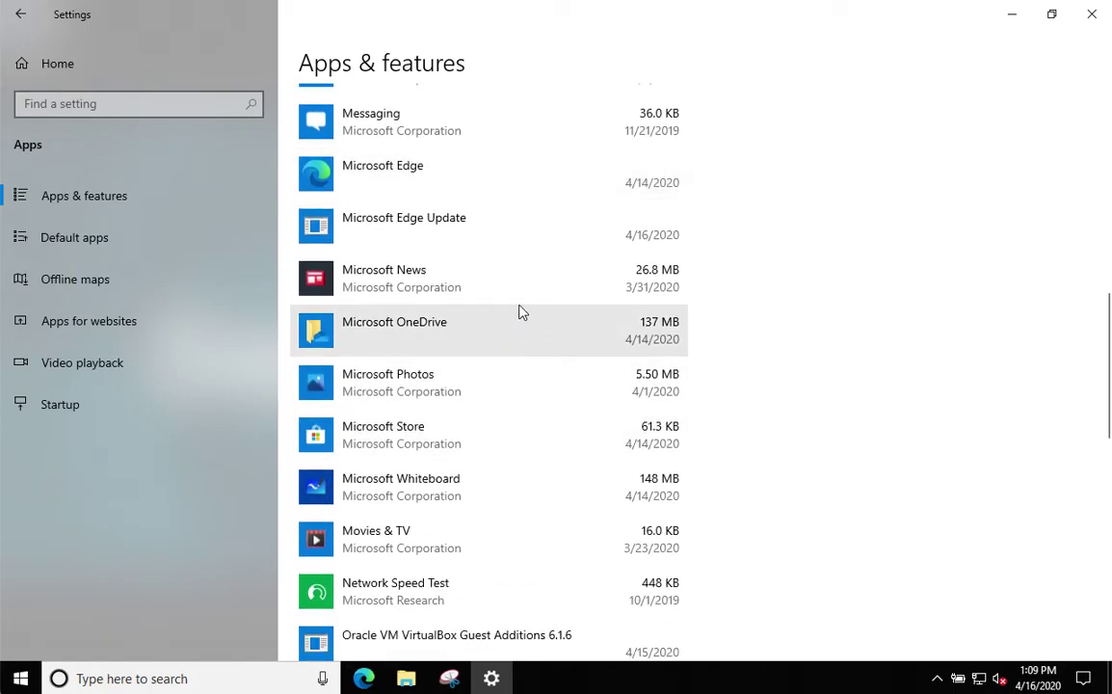
pyautogui.click(489, 280)
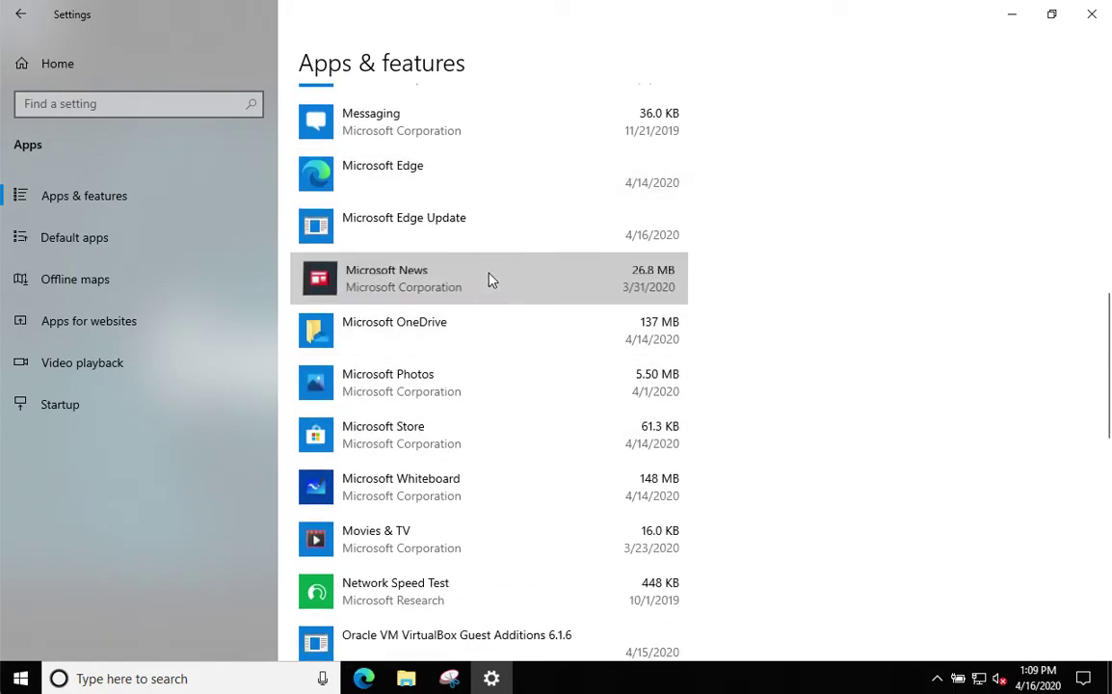
pyautogui.click(643, 351)
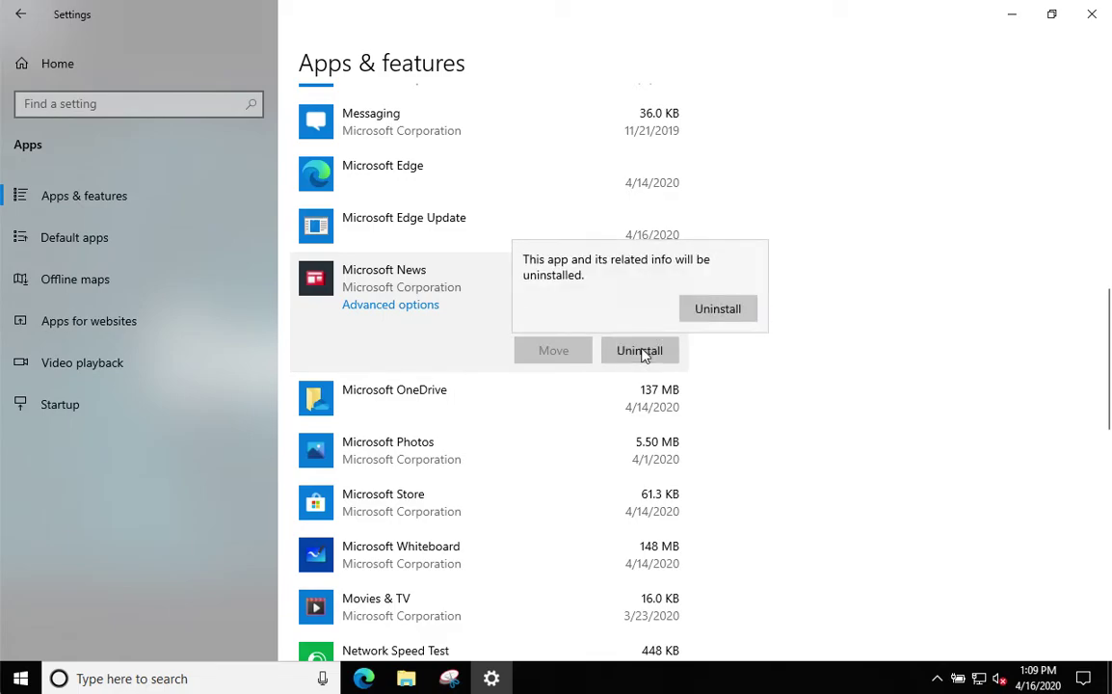
pyautogui.click(715, 309)
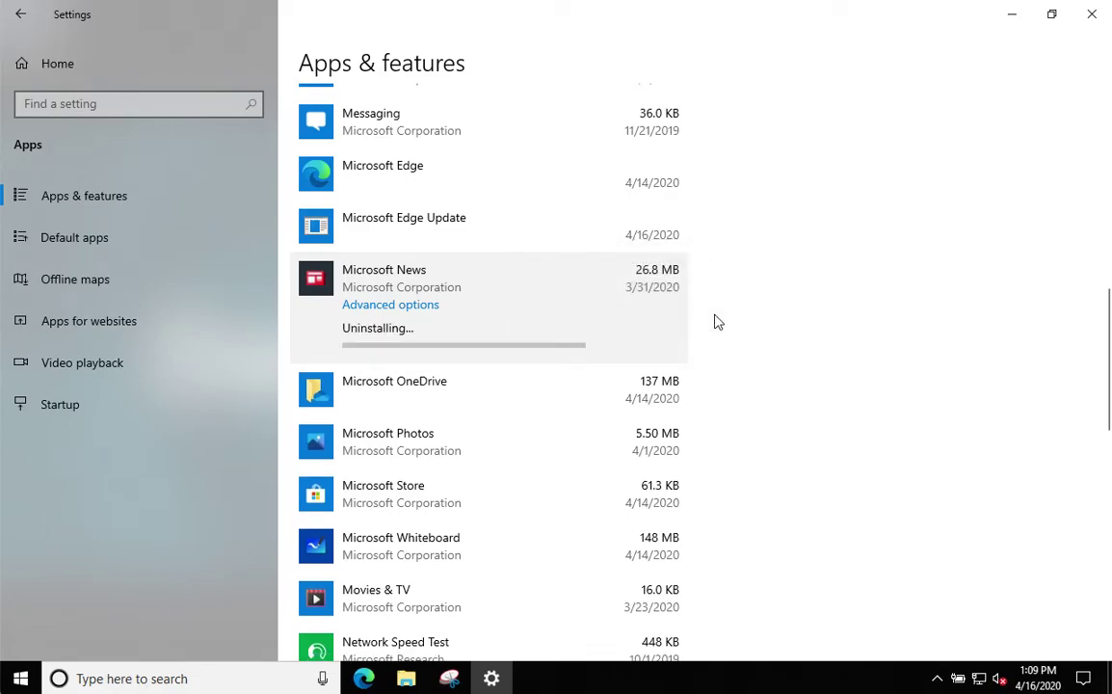
pyautogui.click(445, 442)
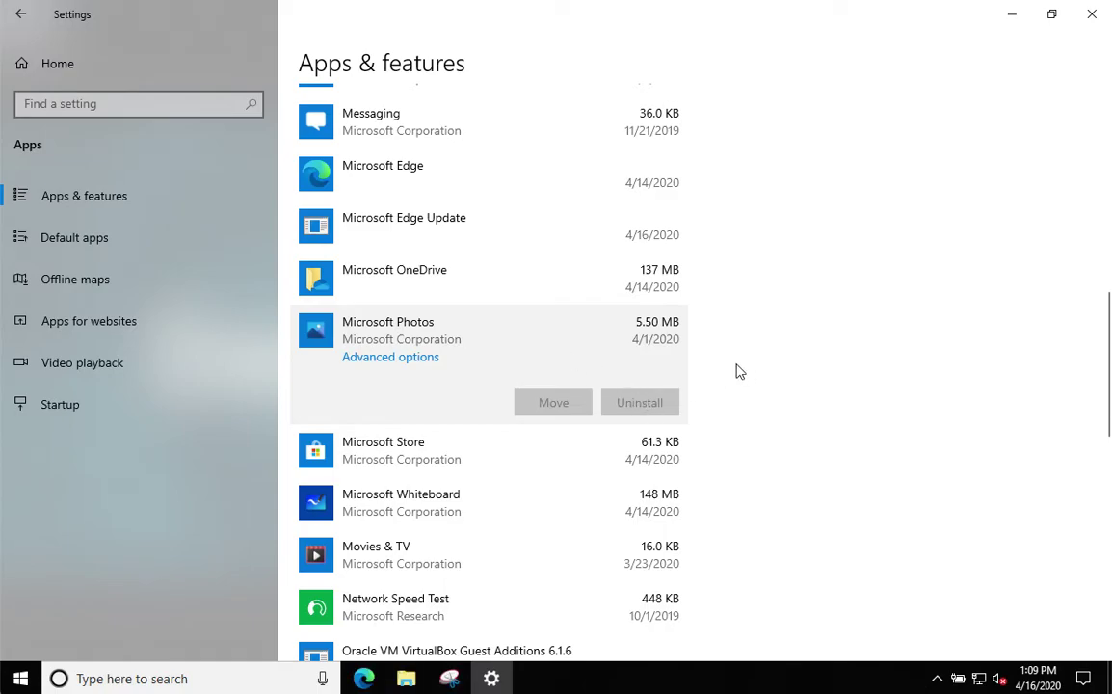
# Open the account's info page and examine the option for signing in with a Microsoft account
pyautogui.click(60, 76)
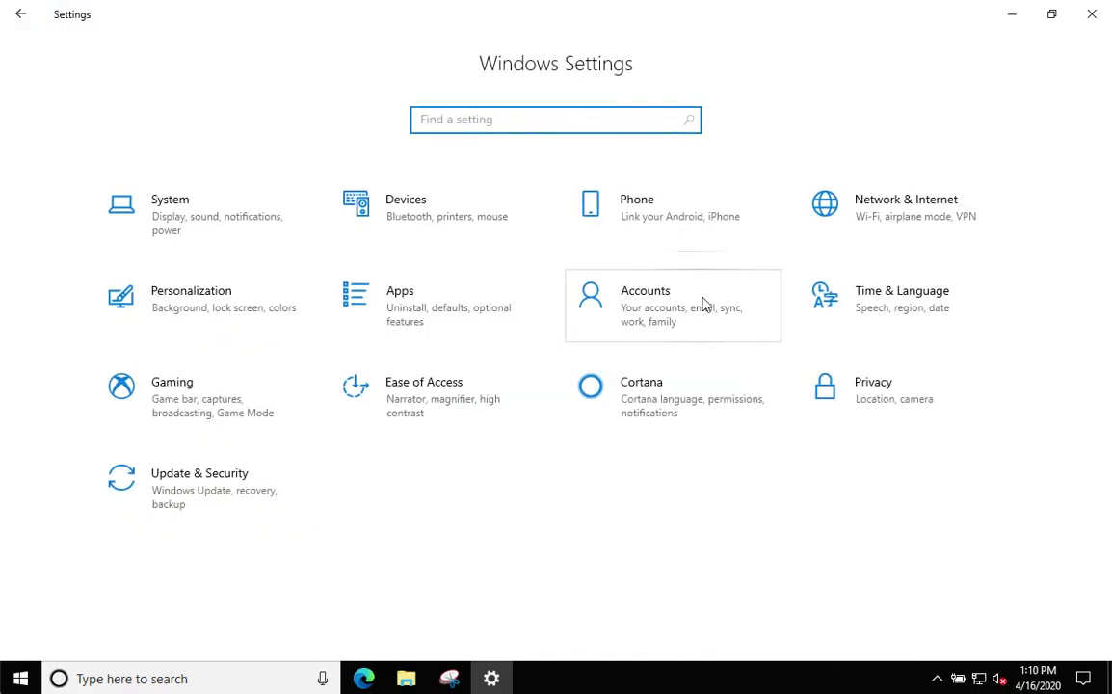
pyautogui.click(705, 304)
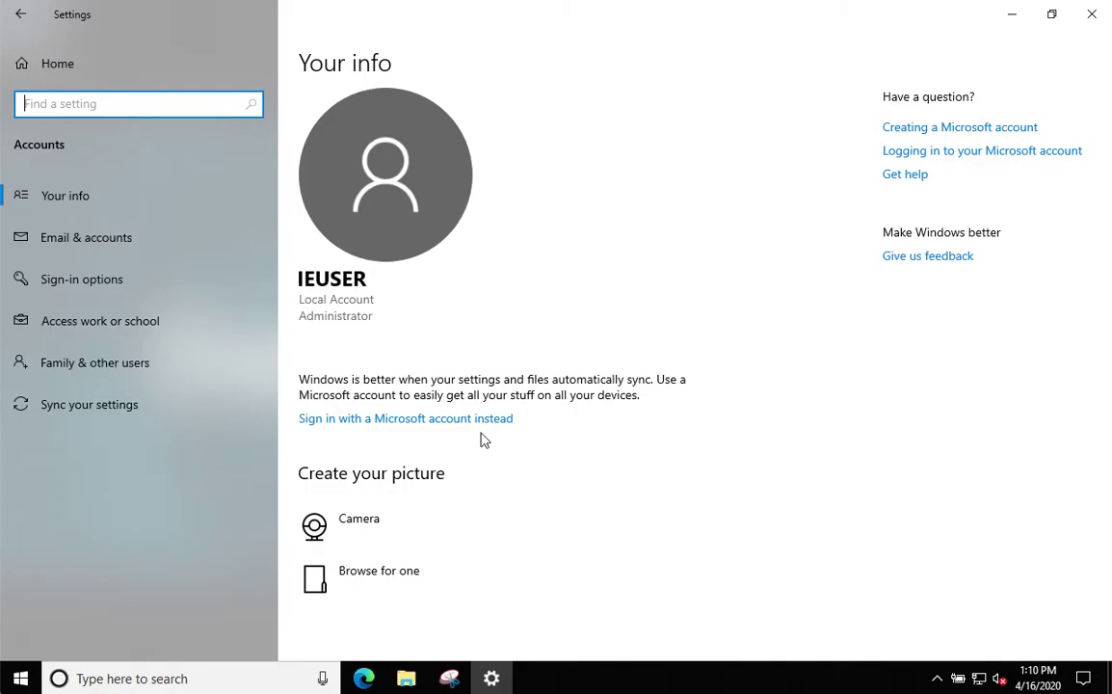
pyautogui.click(406, 421)
# View the picture password setup from the account's sign-in options and cancel it
pyautogui.click(122, 290)
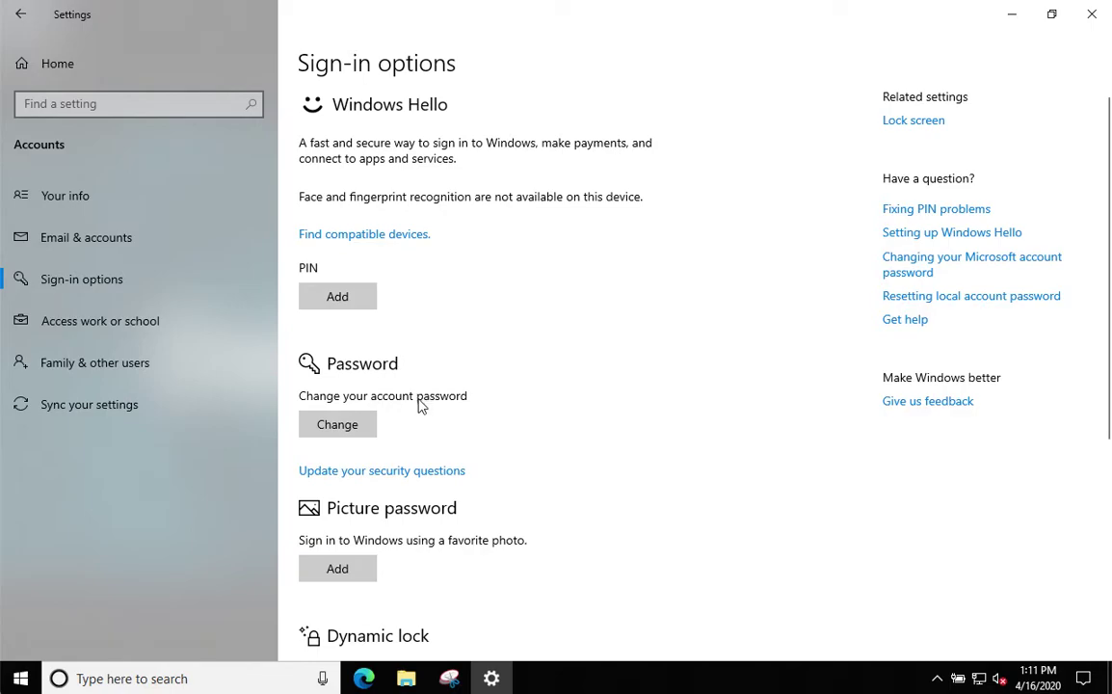
pyautogui.click(350, 573)
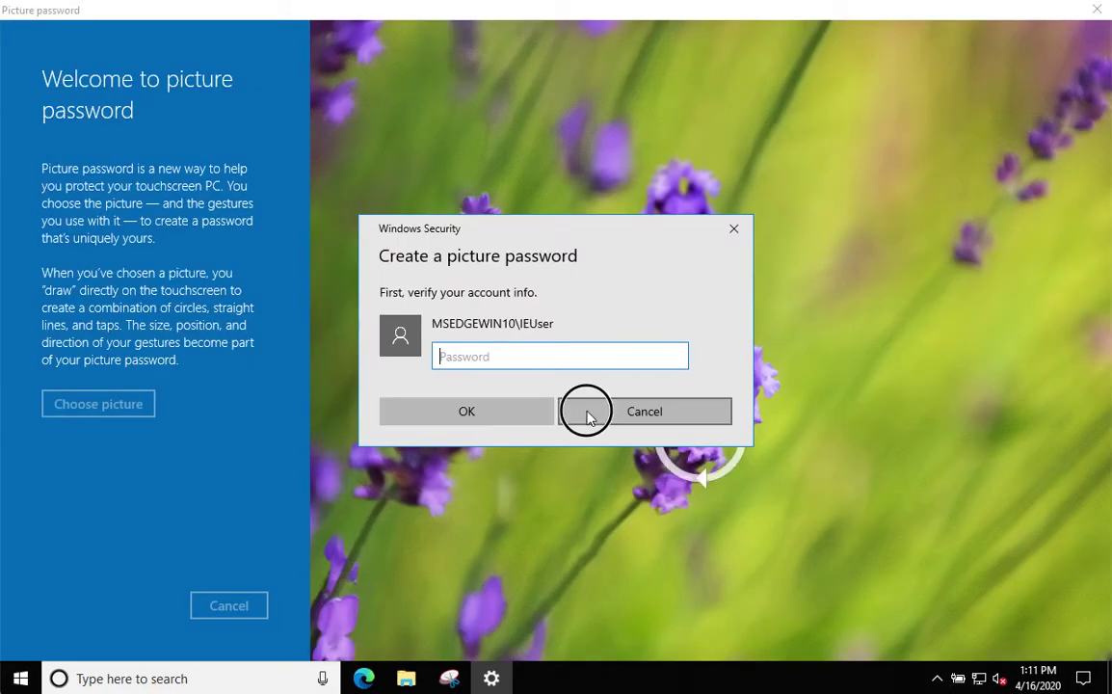
pyautogui.click(587, 412)
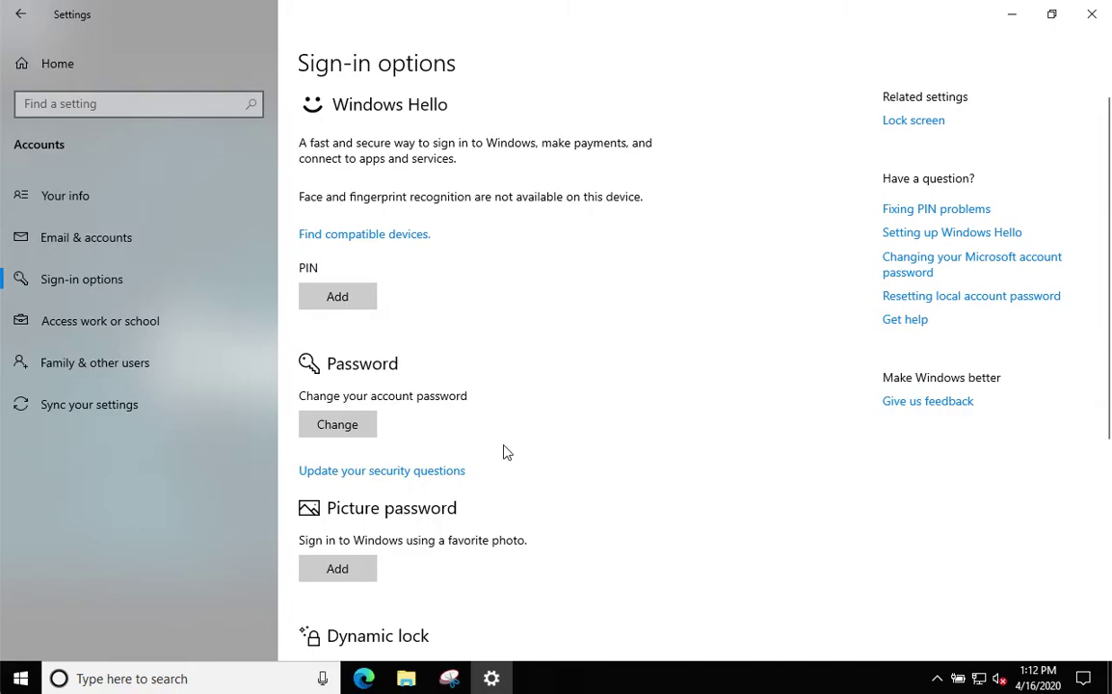
# Open the Cortana settings and hide the Cortana search box from the taskbar
pyautogui.click(65, 70)
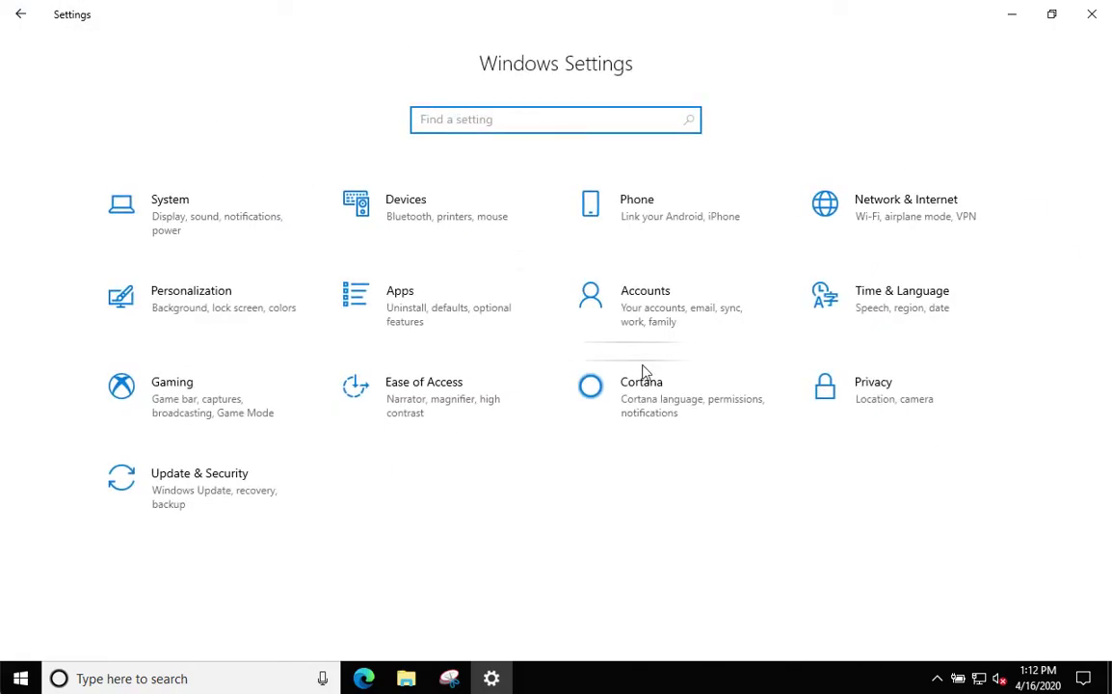
pyautogui.click(676, 409)
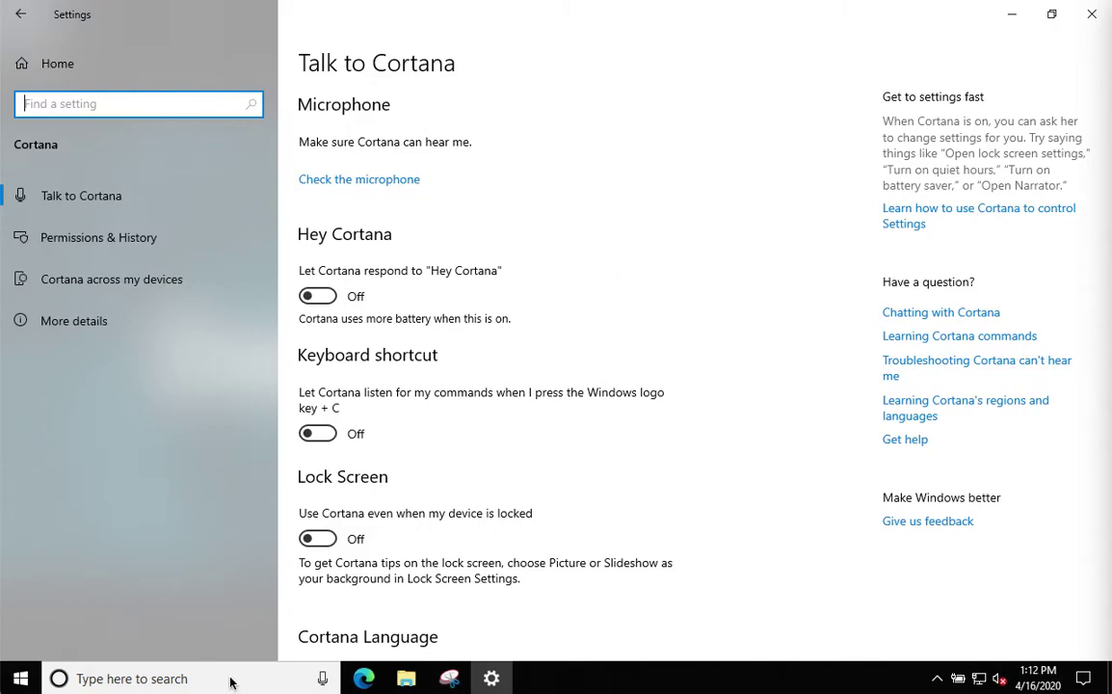
pyautogui.rightClick(541, 682)
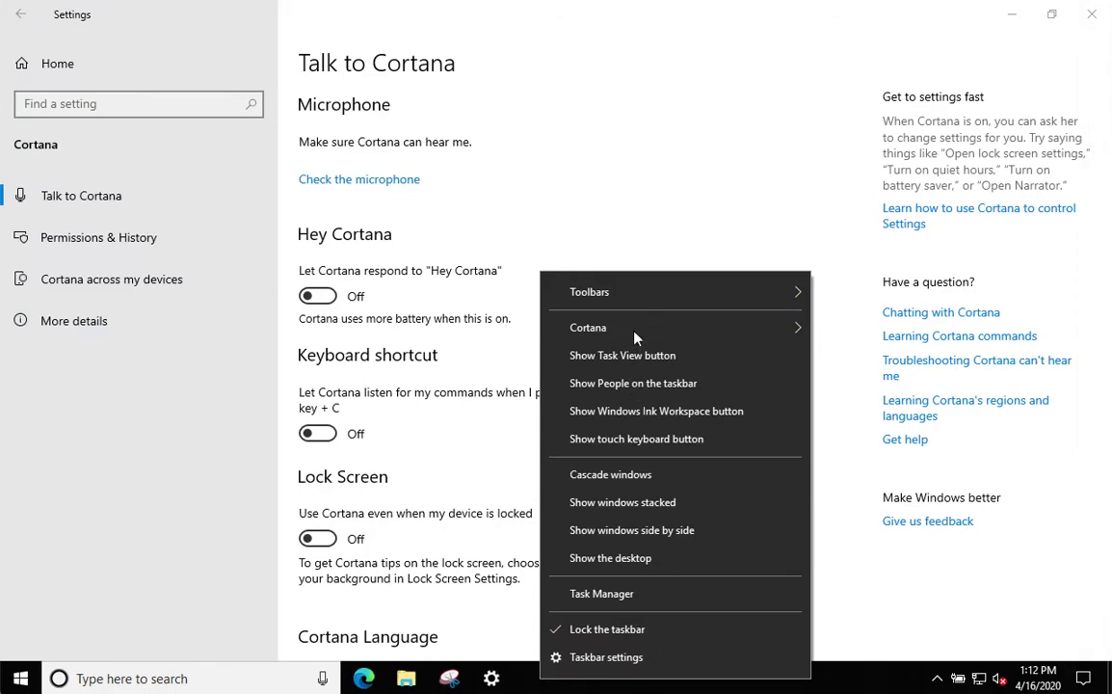
pyautogui.moveTo(714, 331)
pyautogui.click(812, 332)
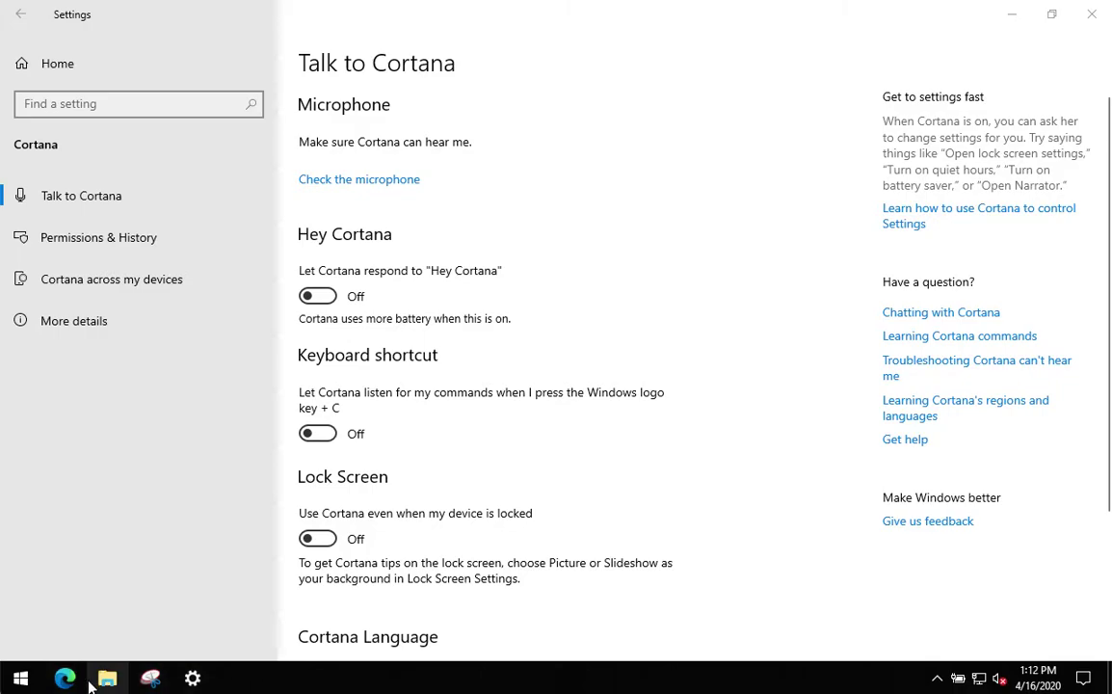
pyautogui.moveTo(90, 684)
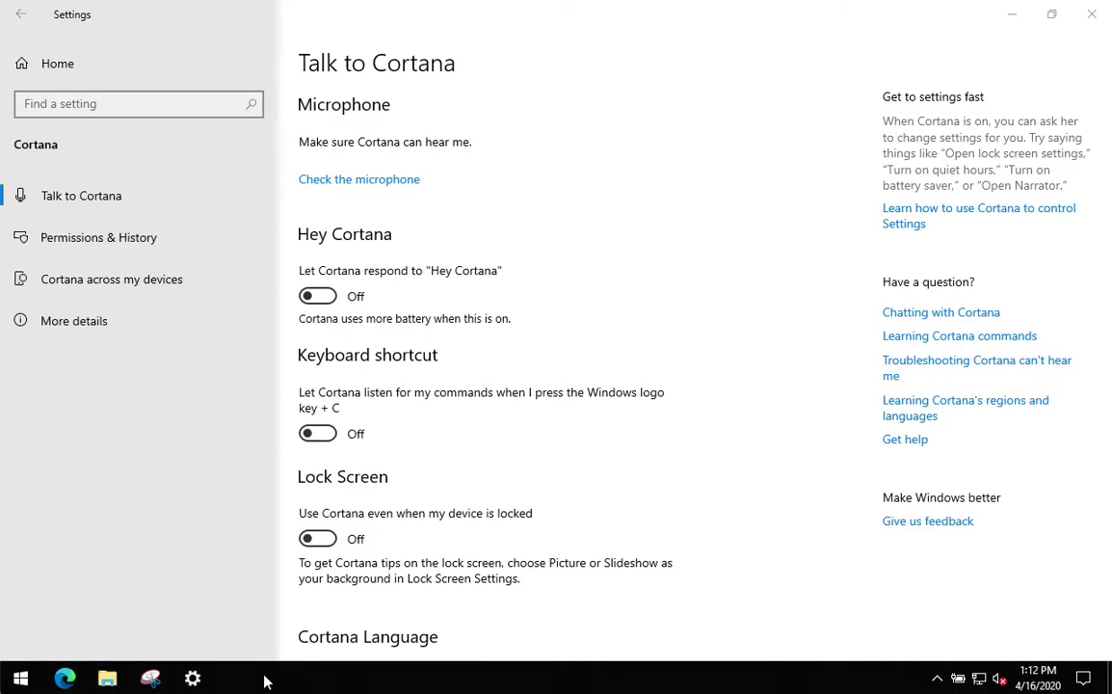
pyautogui.moveTo(192, 678)
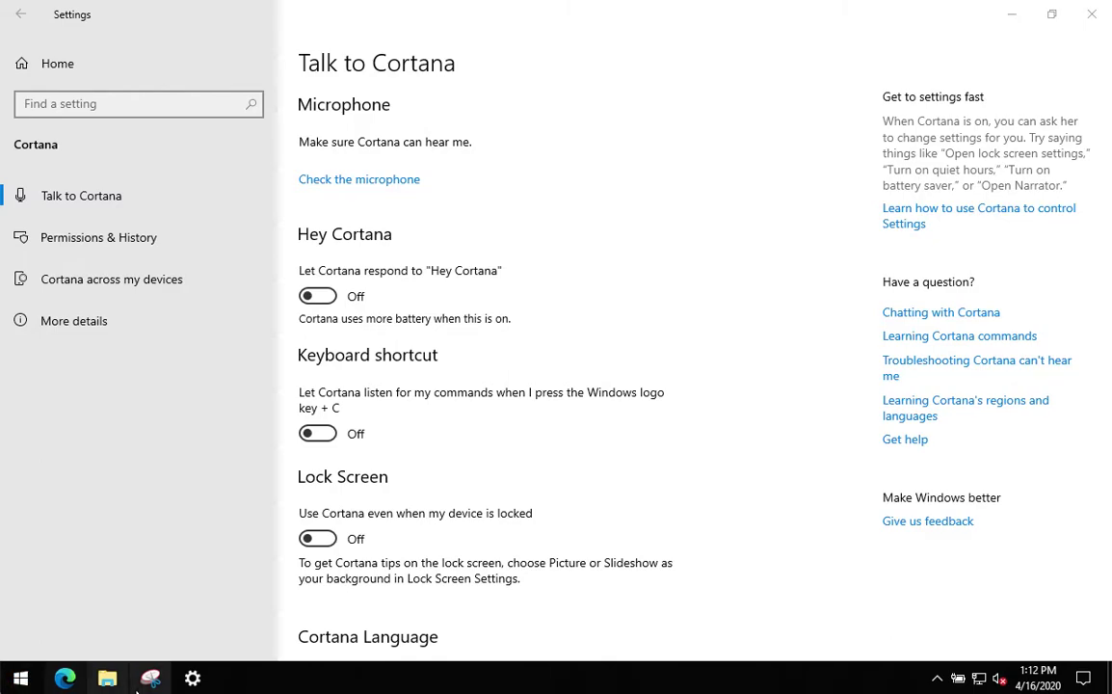
# Look at the search field of the Downloads folder in File Explorer and close the window
pyautogui.click(107, 678)
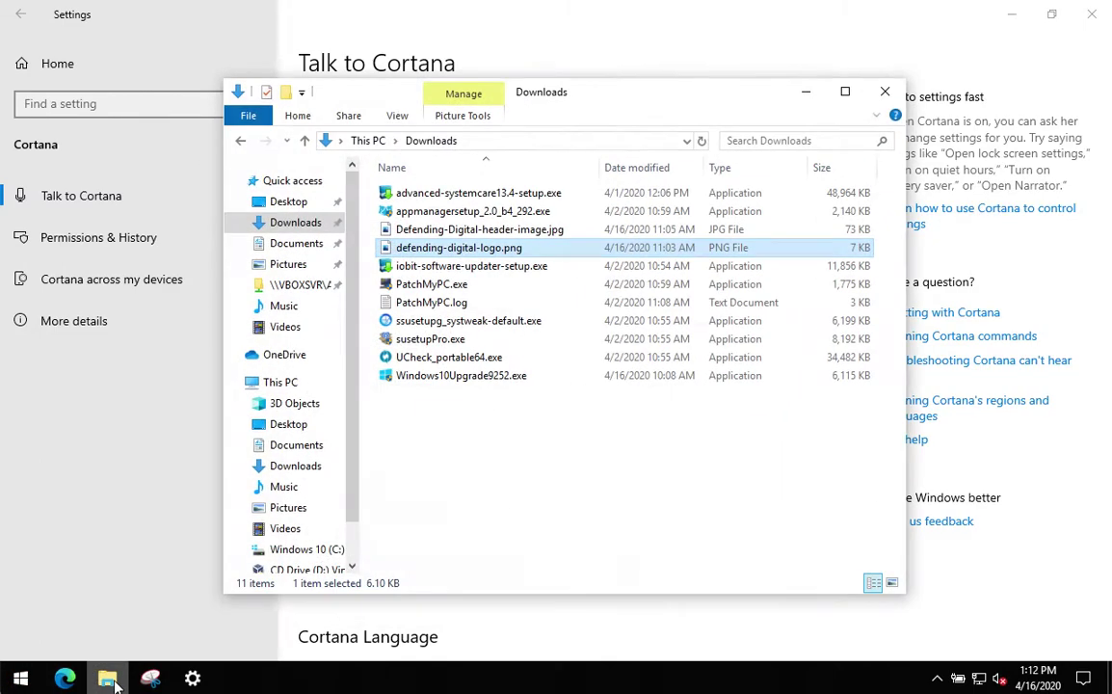
pyautogui.click(785, 141)
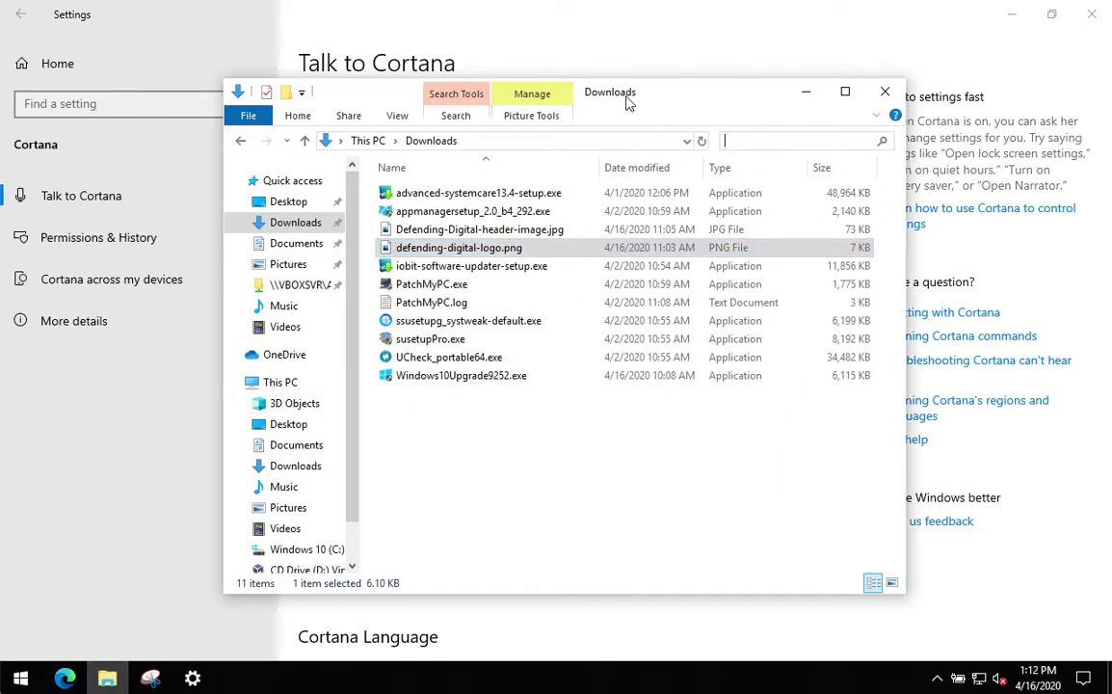
pyautogui.click(885, 91)
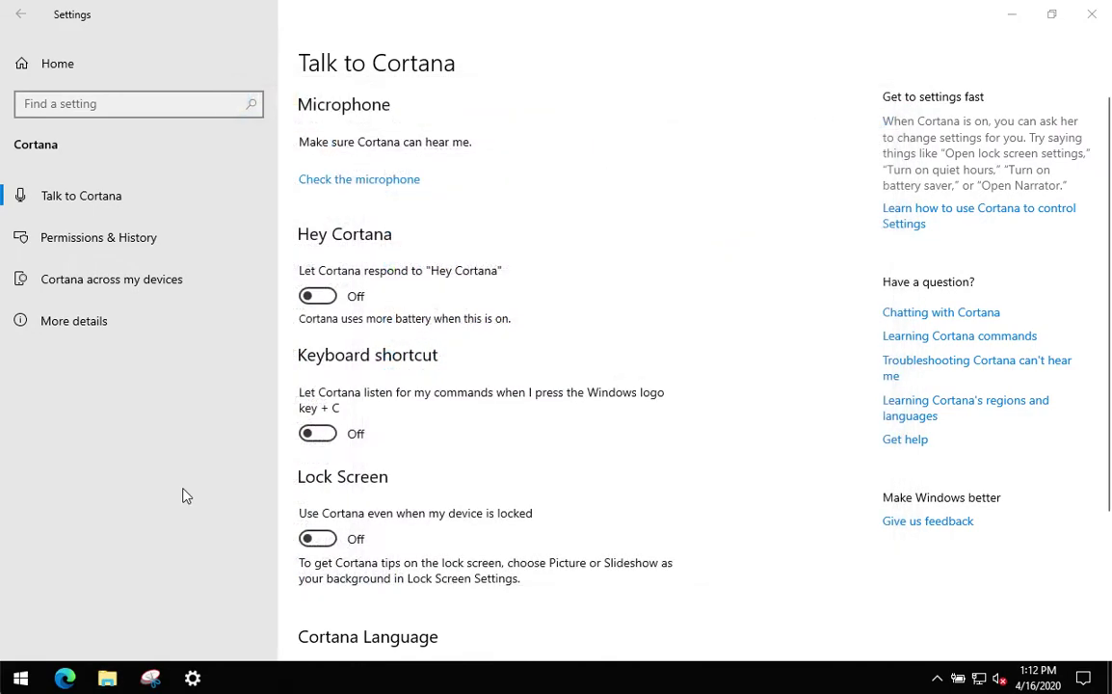
# Restore the Cortana search box on the taskbar and return to the Talk to Cortana settings
pyautogui.click(14, 676)
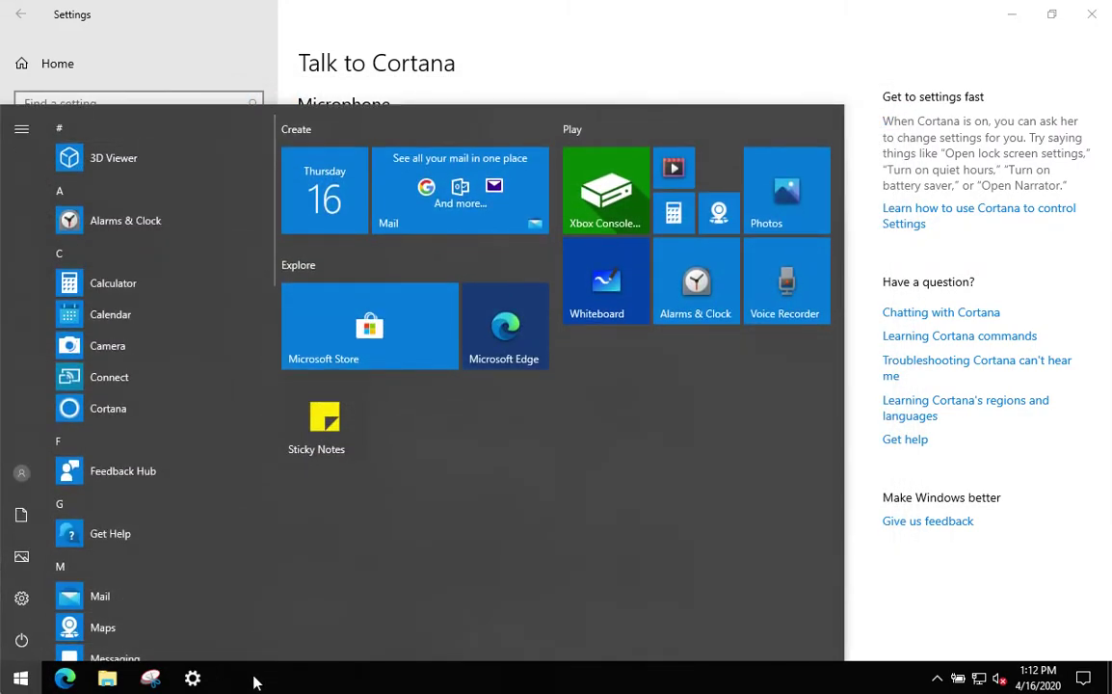
pyautogui.rightClick(400, 684)
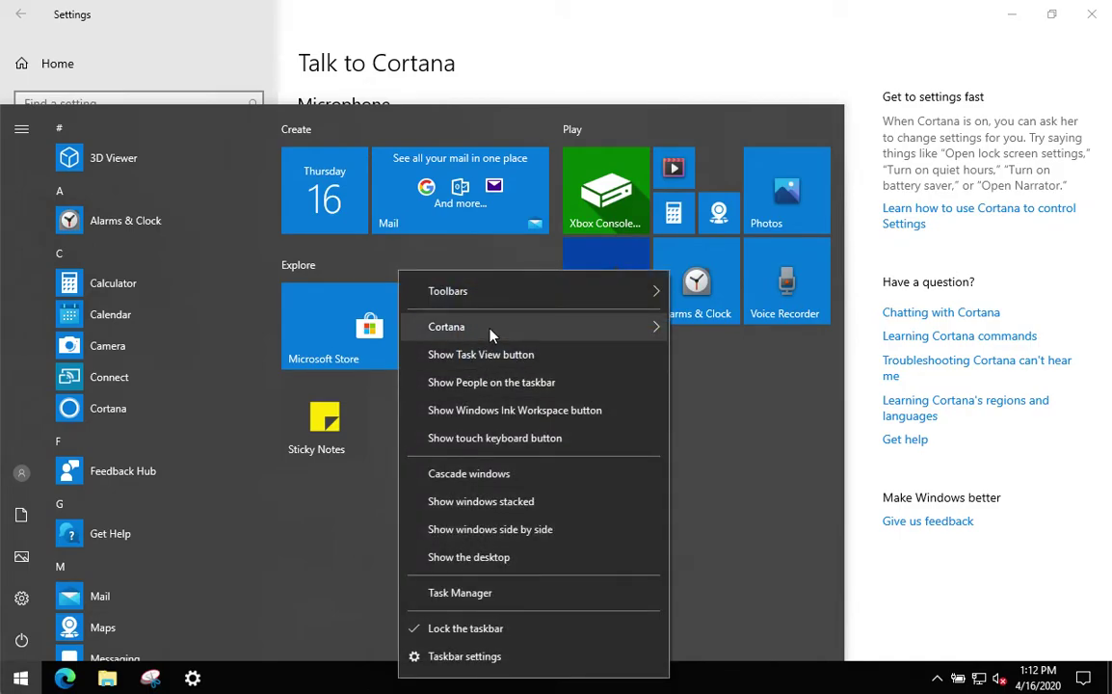
pyautogui.moveTo(491, 327)
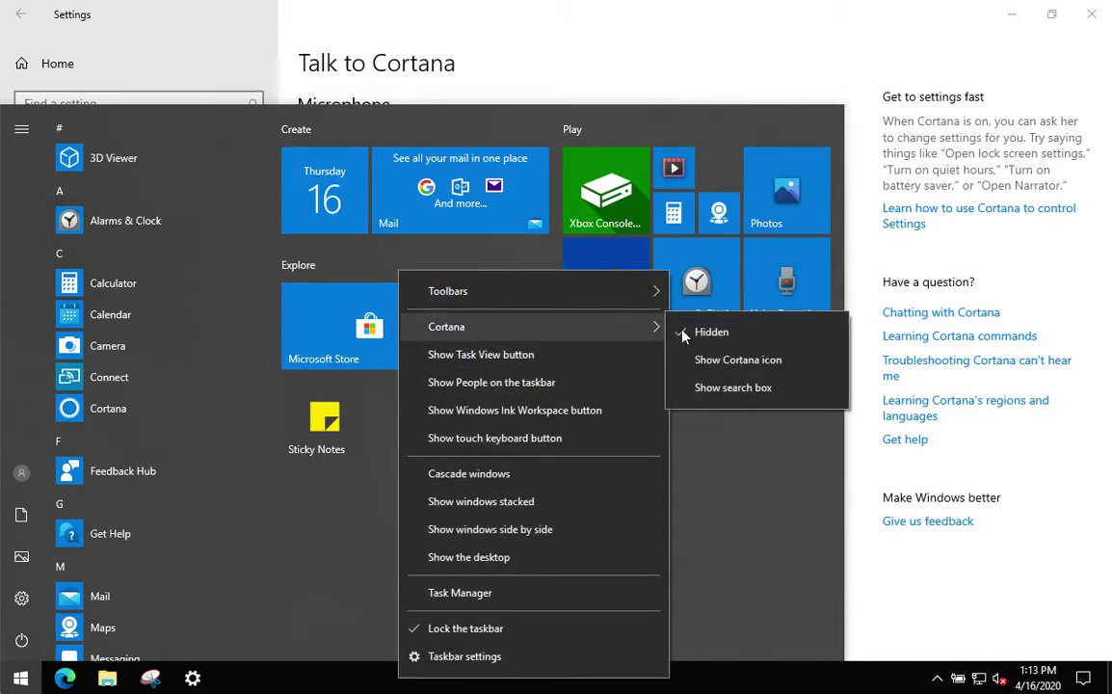
pyautogui.click(709, 391)
pyautogui.click(789, 70)
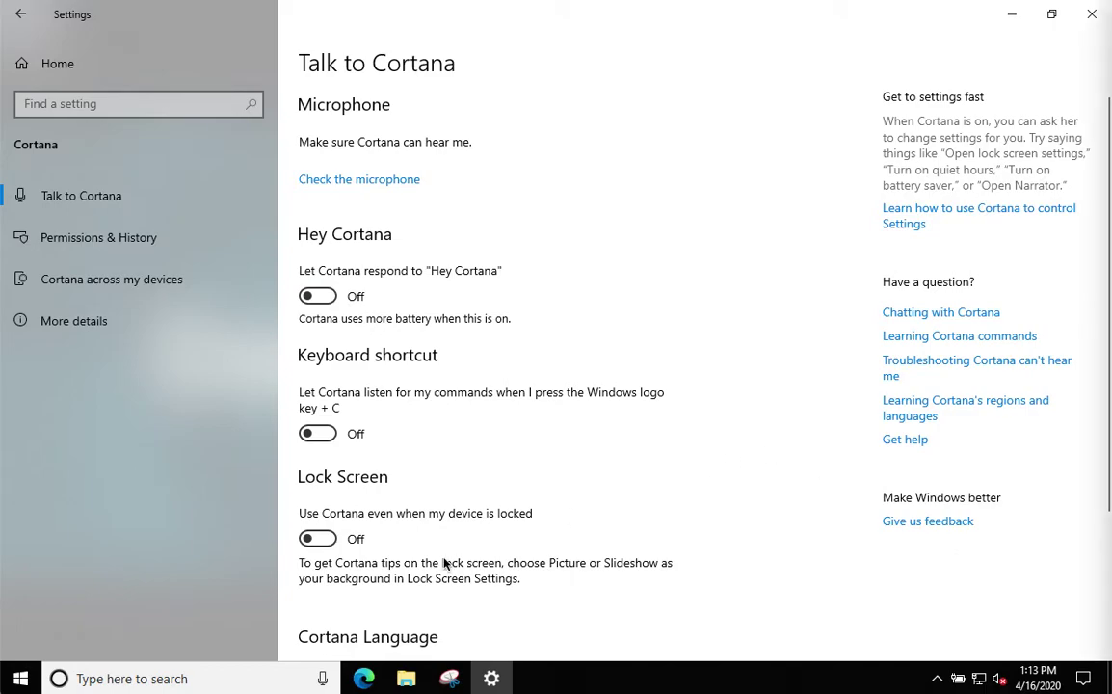
# Switch to Microsoft Edge, look through the How-To Geek article on disabling Cortana via the Registry, and return to Settings
pyautogui.click(364, 678)
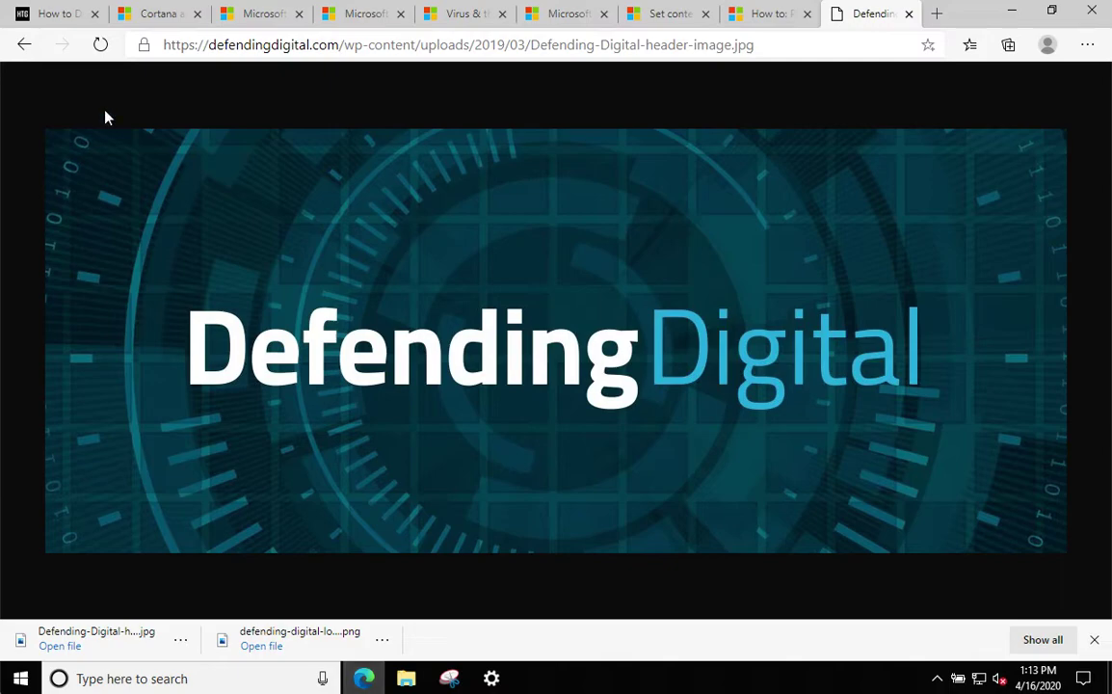
pyautogui.click(55, 17)
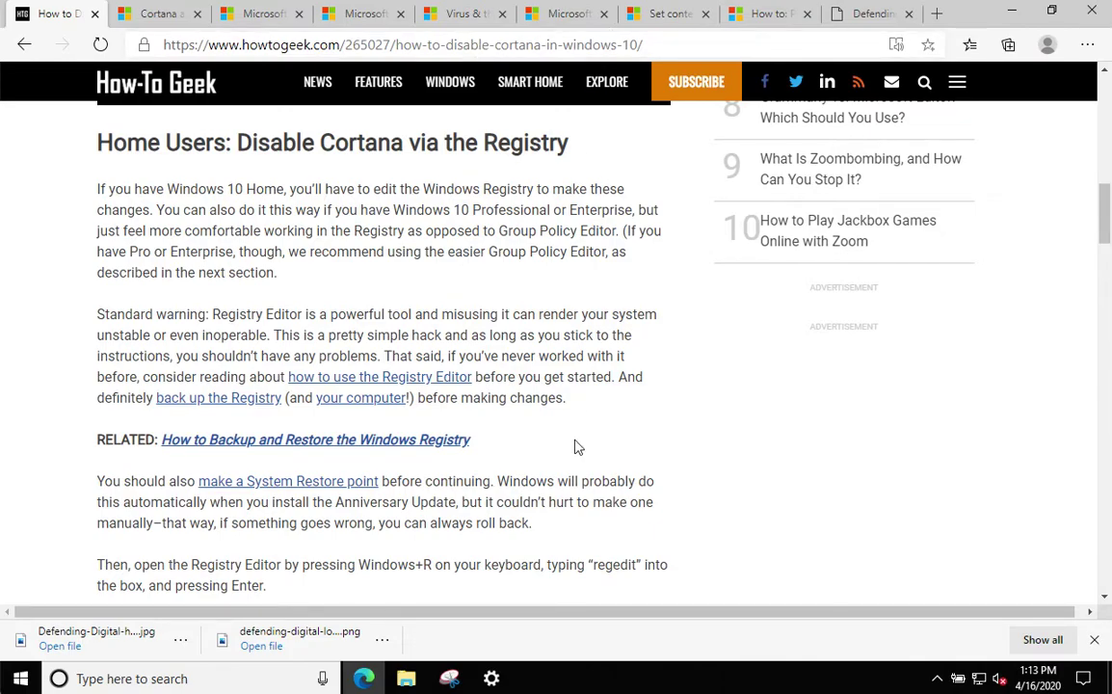
pyautogui.scroll(-10, 575, 446)
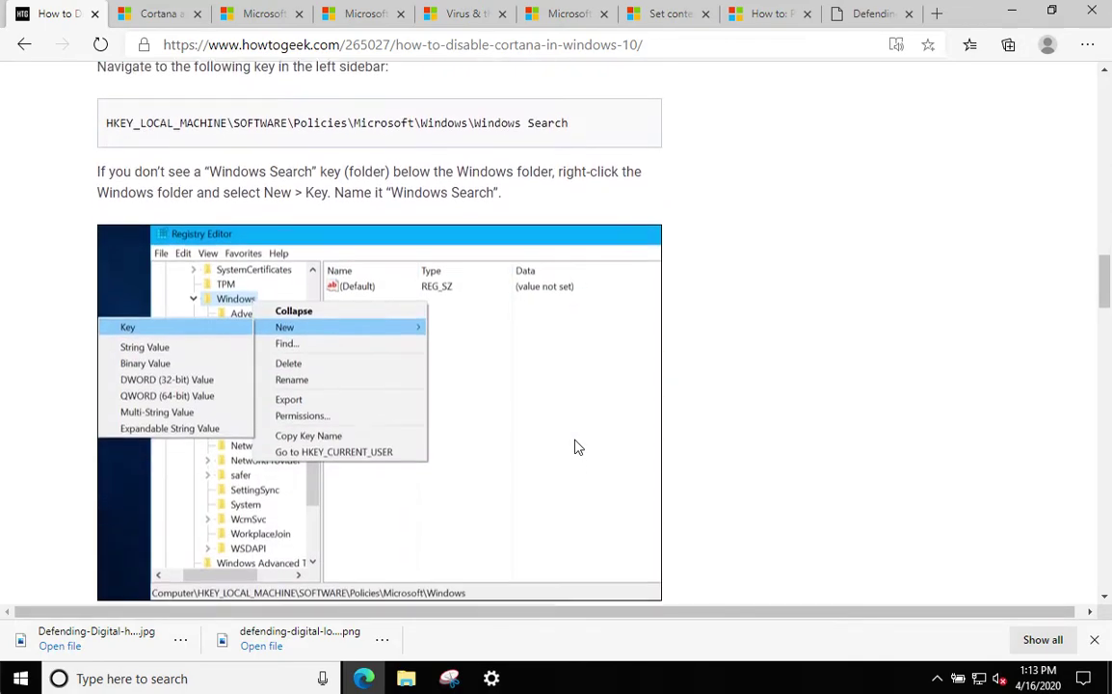
pyautogui.scroll(-10, 577, 447)
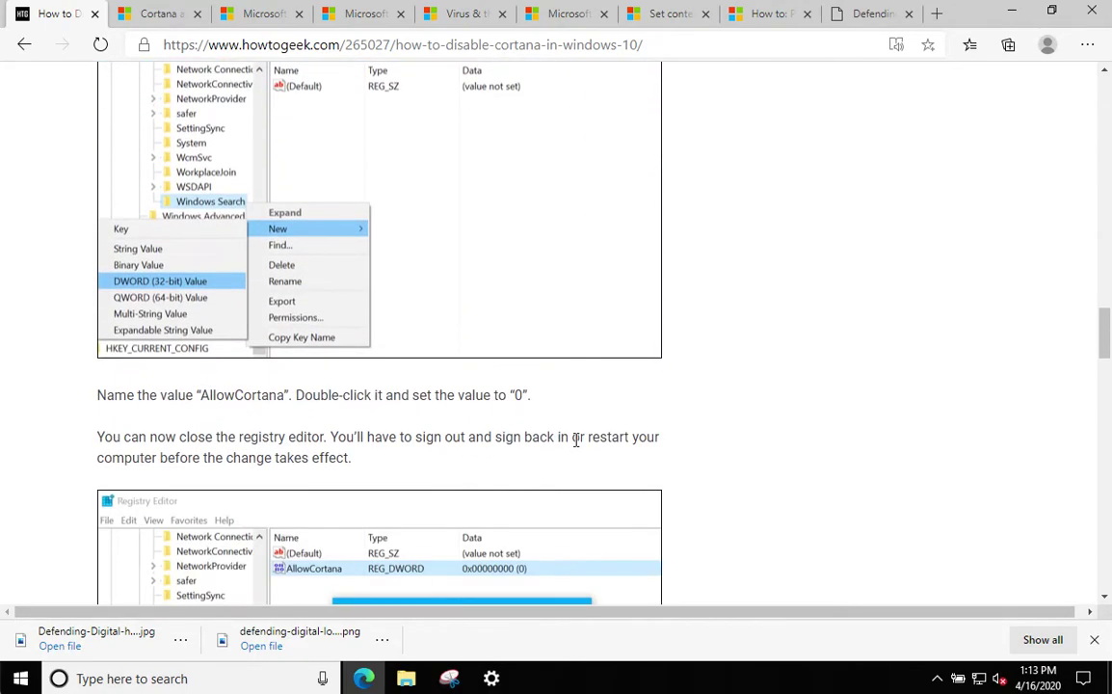
pyautogui.scroll(-4, 732, 465)
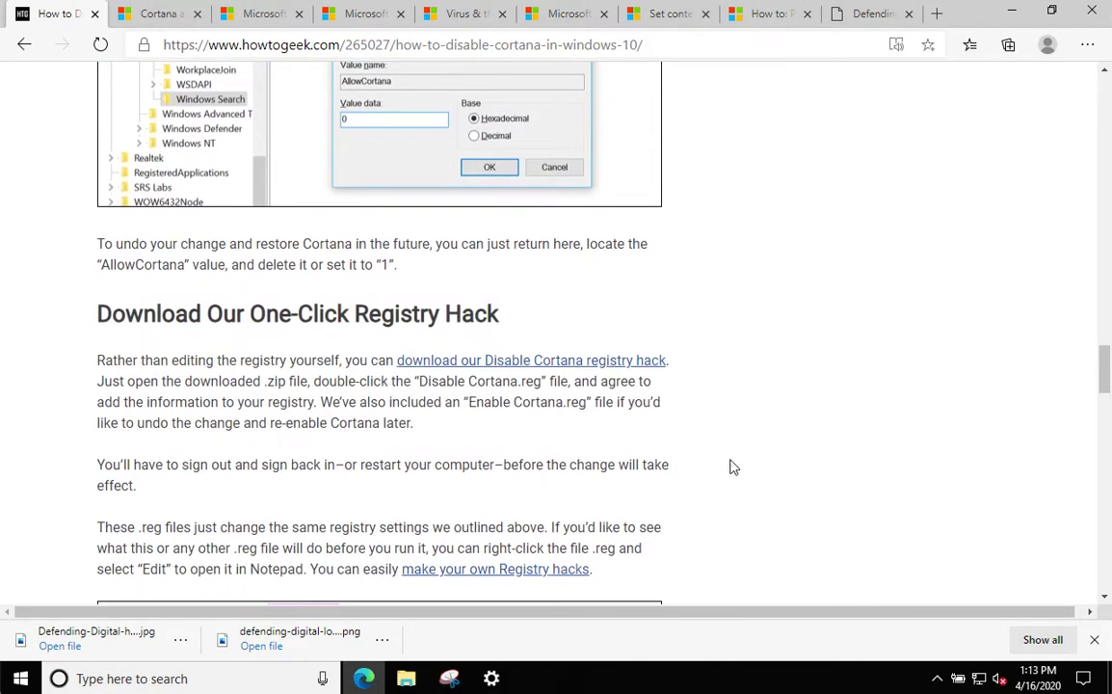
pyautogui.scroll(10, 732, 466)
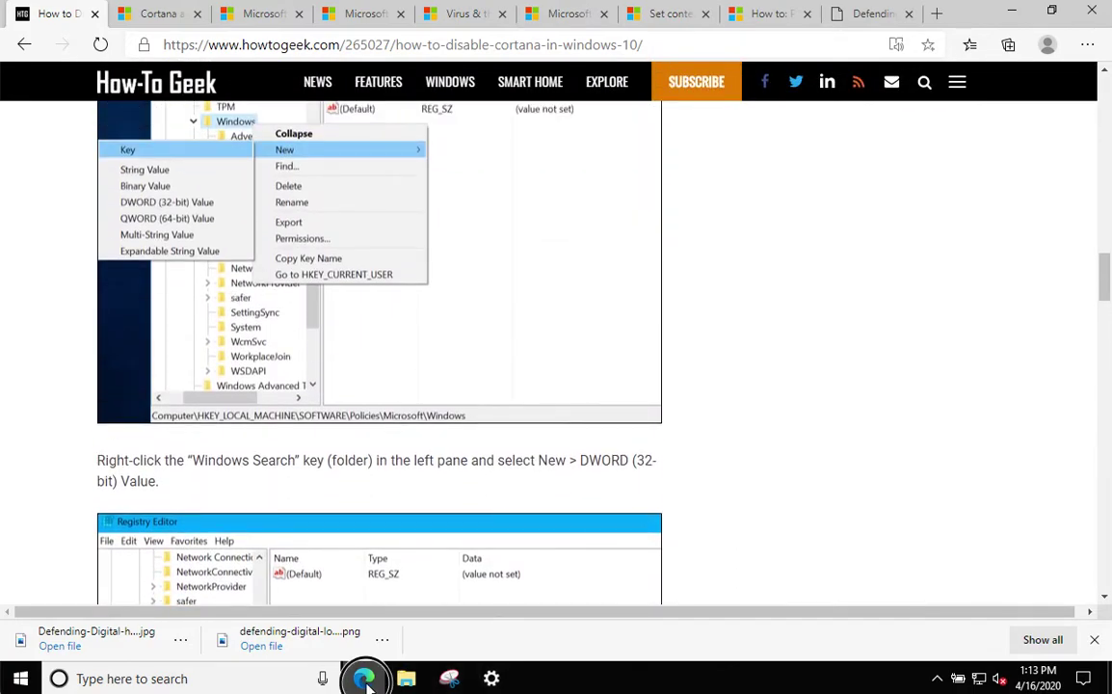
pyautogui.click(365, 681)
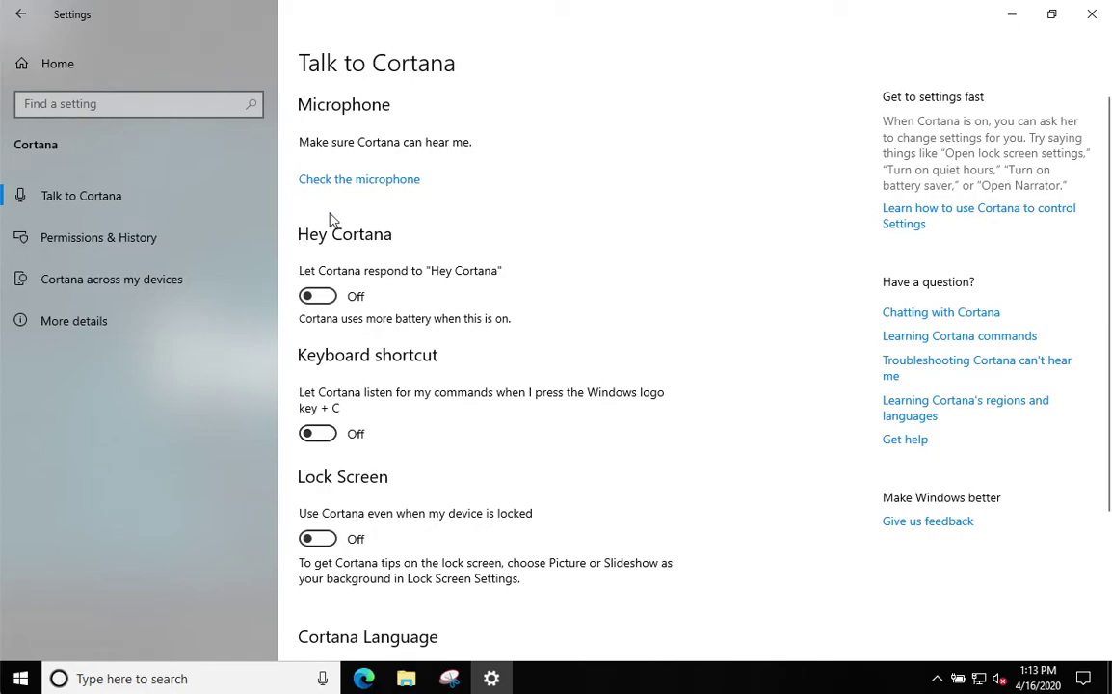
# Turn Cortana's keyboard shortcut on and back off, and view the lock screen and language options
pyautogui.click(325, 440)
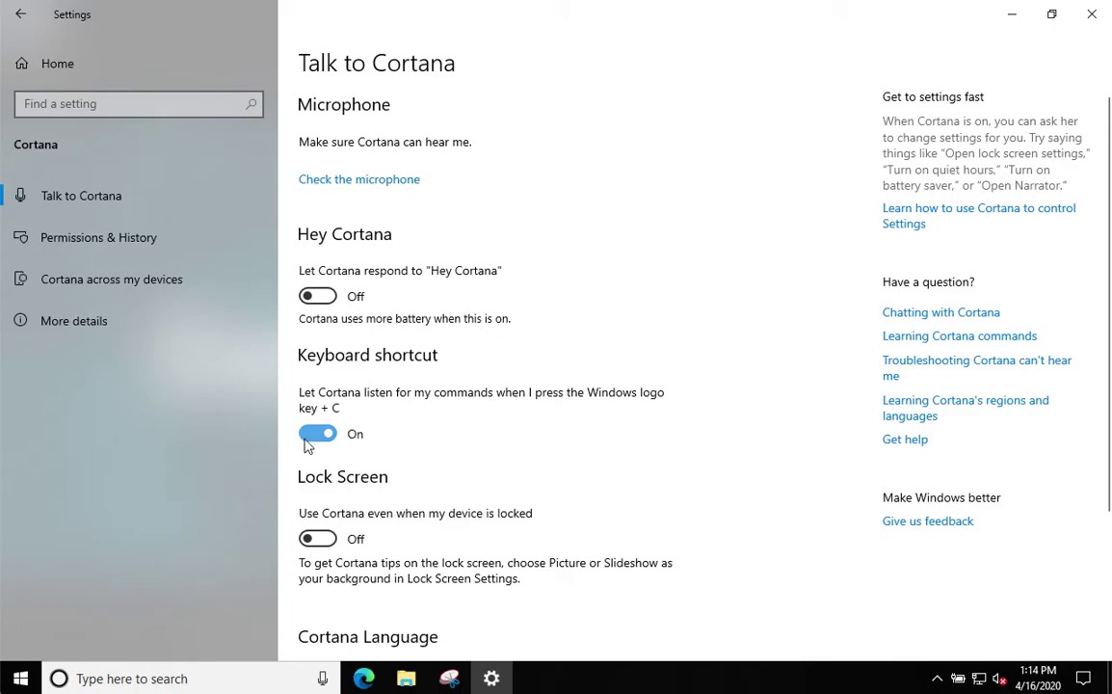
pyautogui.click(308, 441)
pyautogui.scroll(-3, 422, 532)
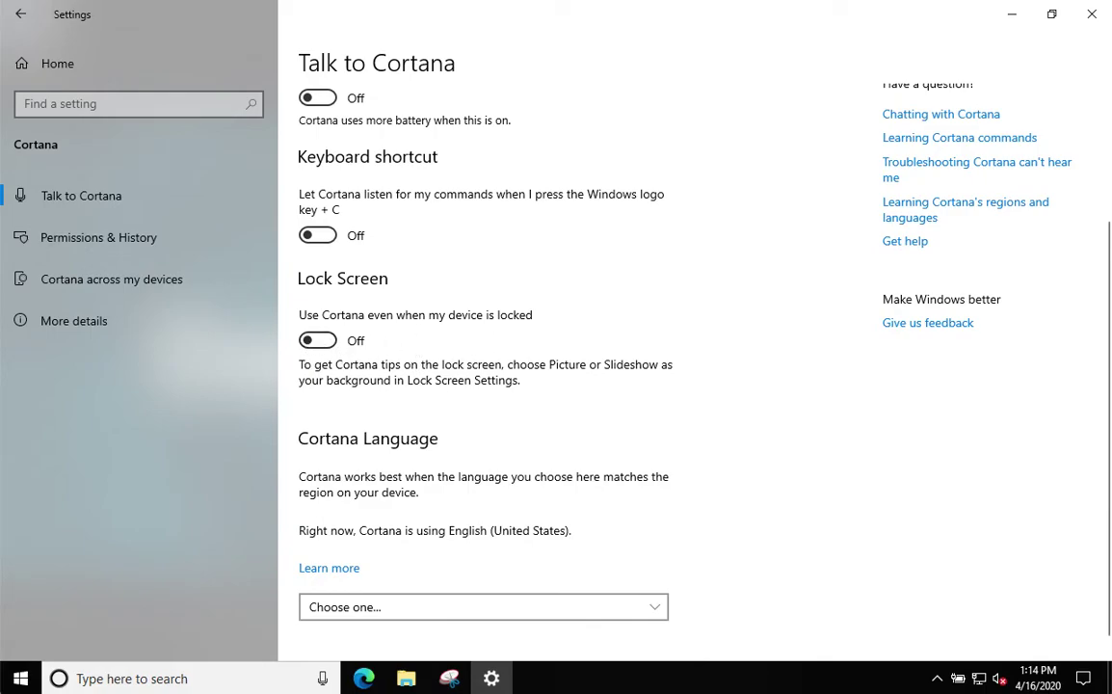
pyautogui.scroll(-1, 622, 481)
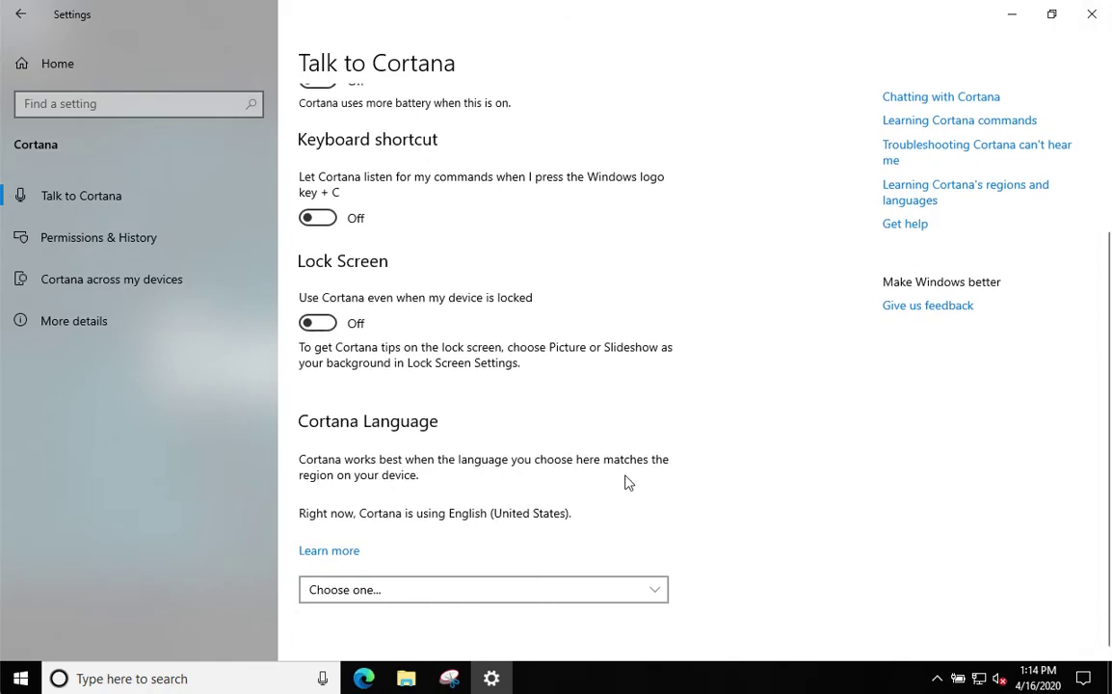
# Open Cortana's Permissions & History page, review its options and clear the device history
pyautogui.click(90, 241)
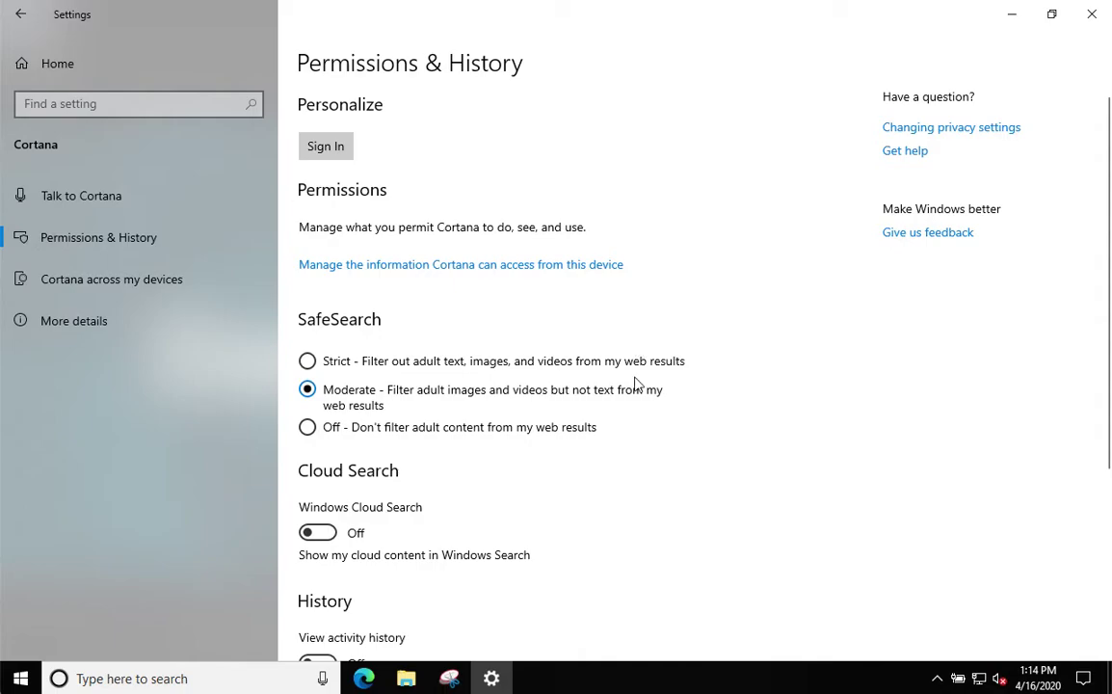
pyautogui.scroll(-2, 635, 383)
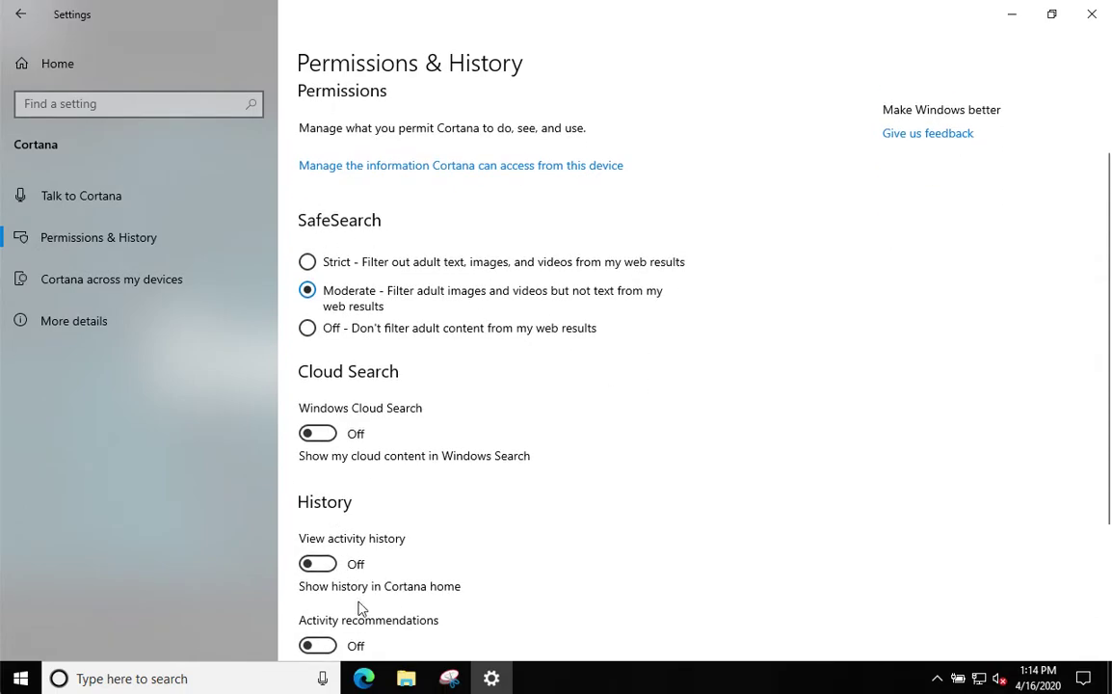
pyautogui.scroll(-2, 359, 608)
pyautogui.scroll(-2, 372, 581)
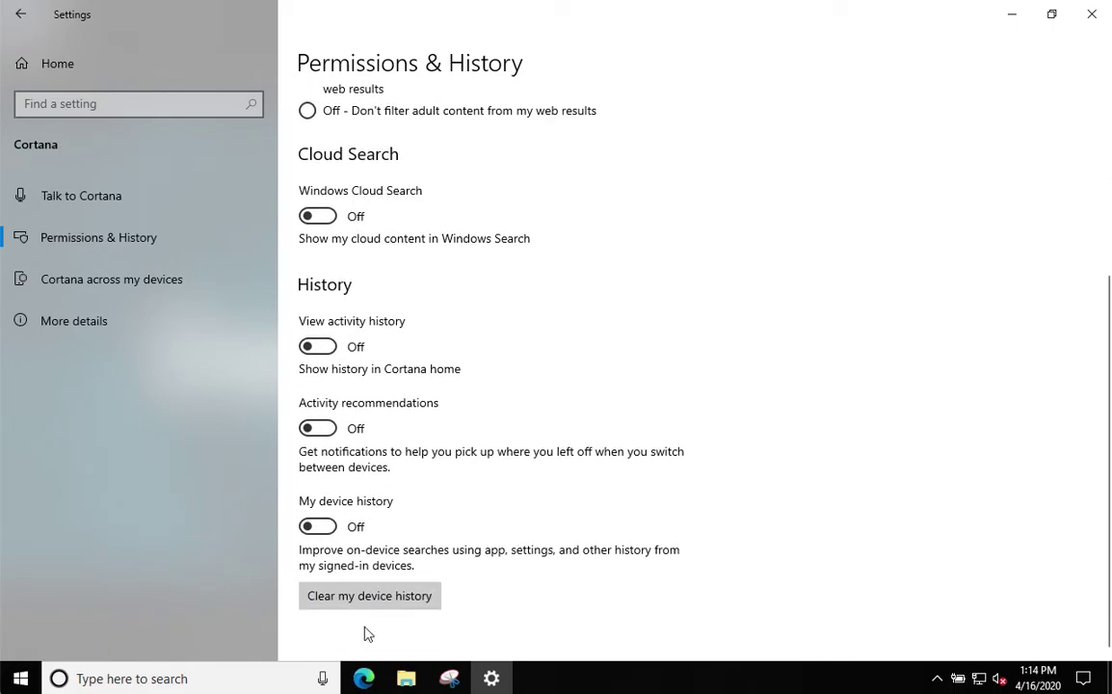
pyautogui.click(409, 599)
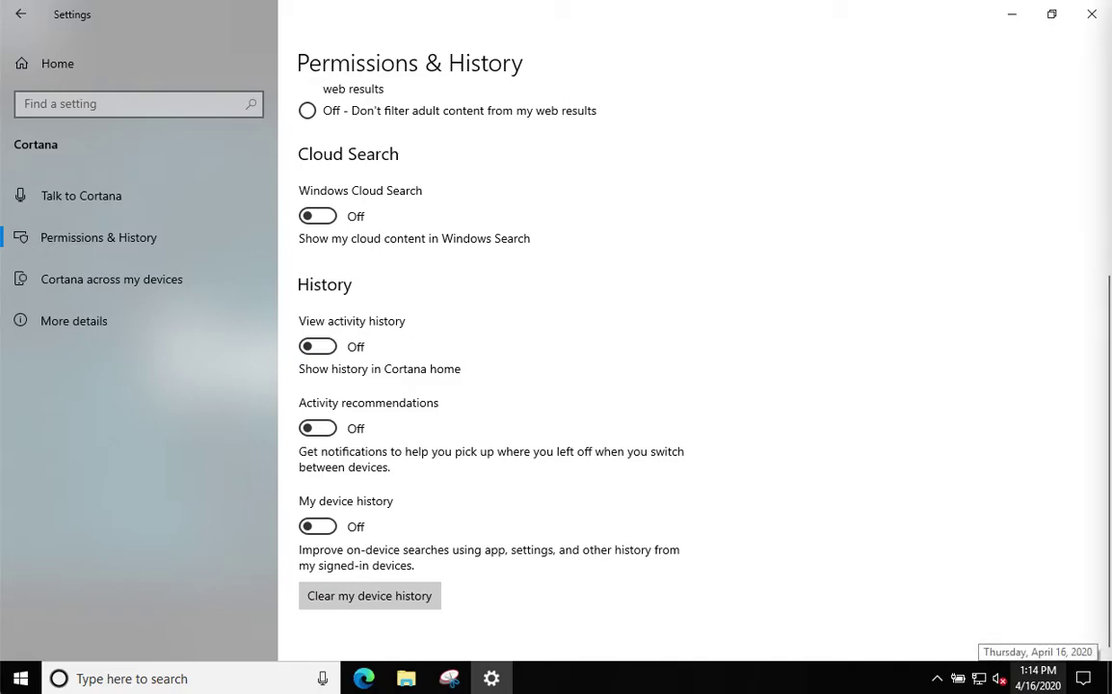
# Switch to Microsoft Edge, look through the Cortana and privacy article, dismiss the downloads bar and return to Settings
pyautogui.click(365, 679)
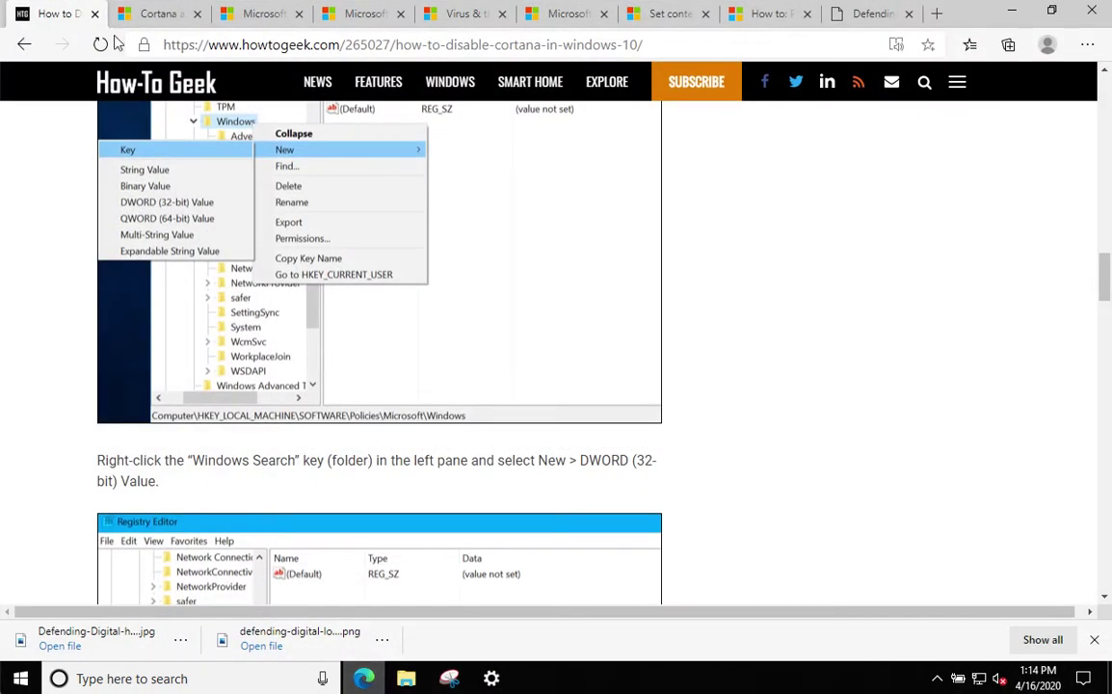
pyautogui.click(156, 16)
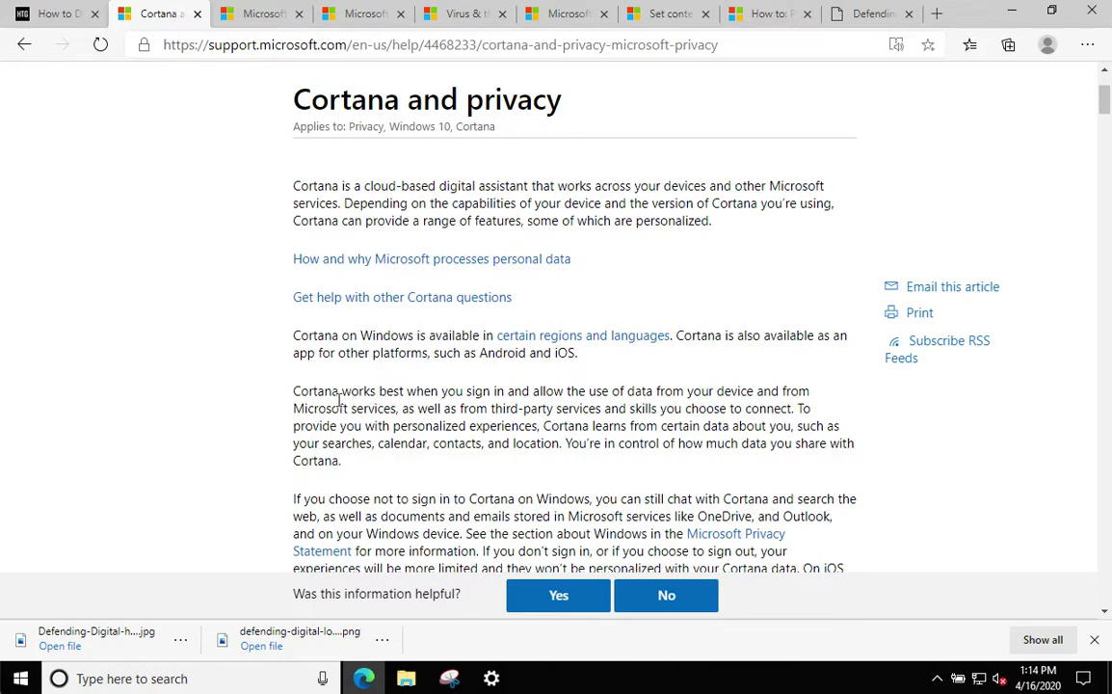
pyautogui.scroll(-5, 339, 400)
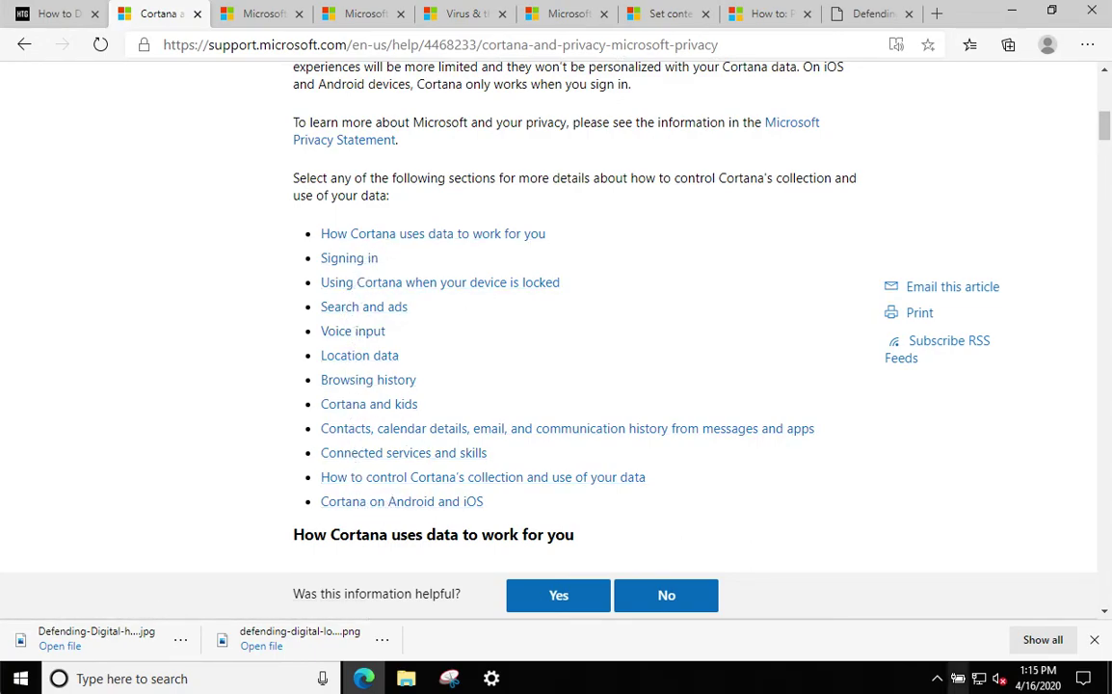
pyautogui.click(1093, 639)
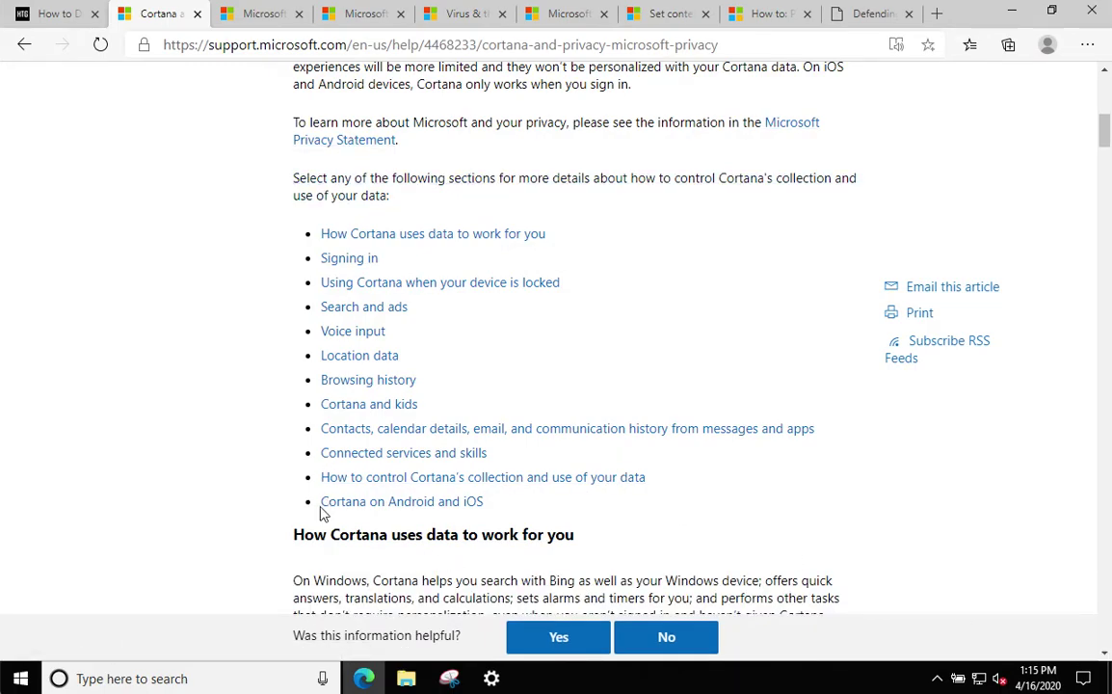
pyautogui.click(363, 678)
pyautogui.click(1083, 678)
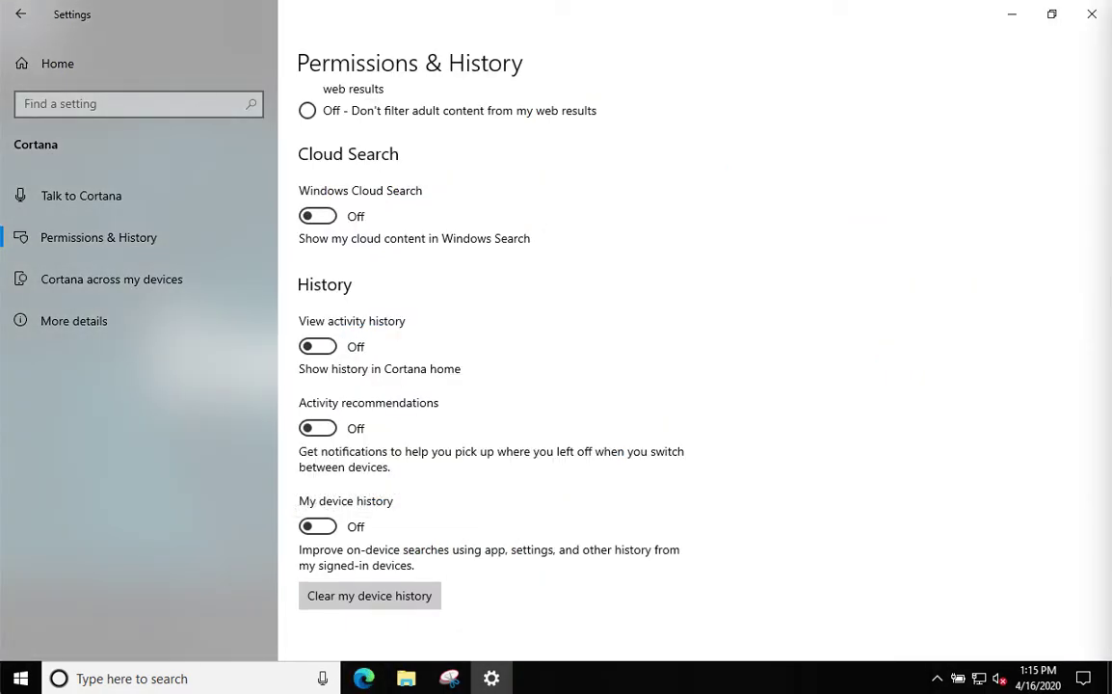
# Open the Privacy category from the Settings home and review its General options and permission categories
pyautogui.click(71, 80)
pyautogui.click(865, 388)
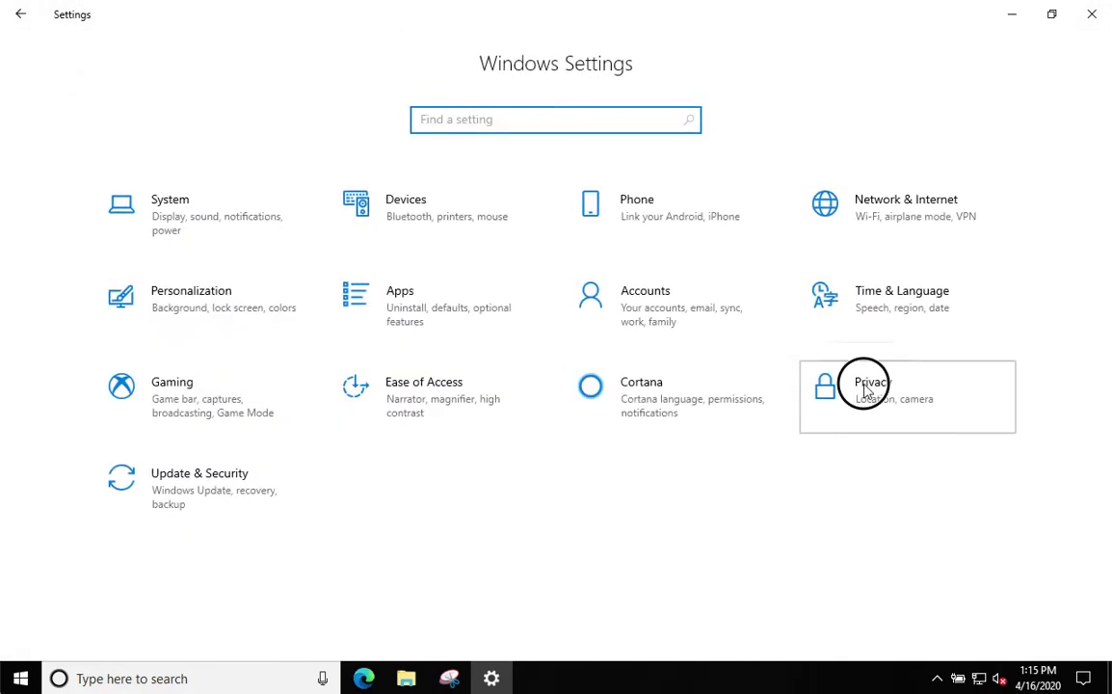
pyautogui.scroll(-3, 122, 294)
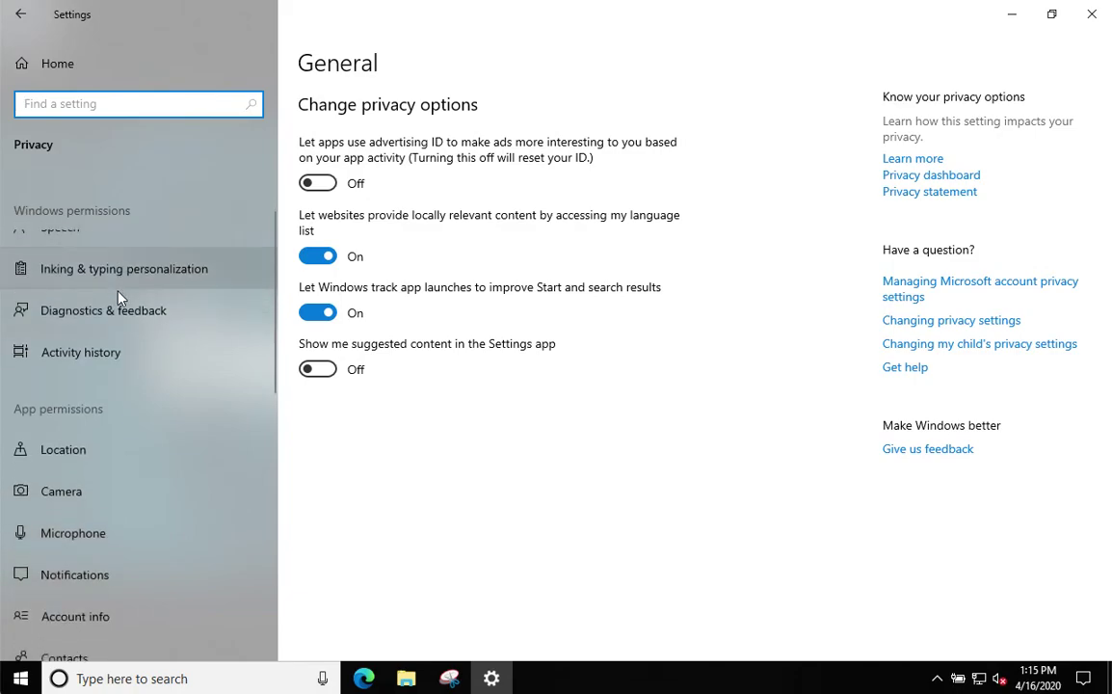
pyautogui.scroll(-5, 104, 463)
pyautogui.scroll(8, 102, 460)
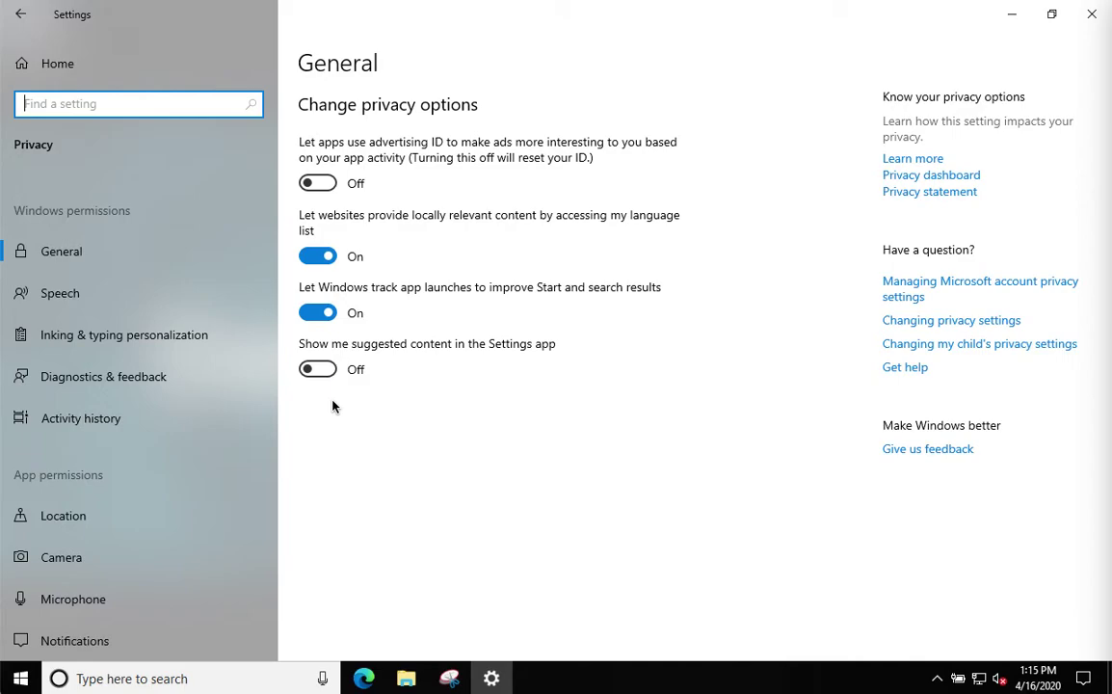
# Review the Speech and Inking & typing personalization privacy pages, consulting a Microsoft page in Edge about speech in between
pyautogui.click(63, 294)
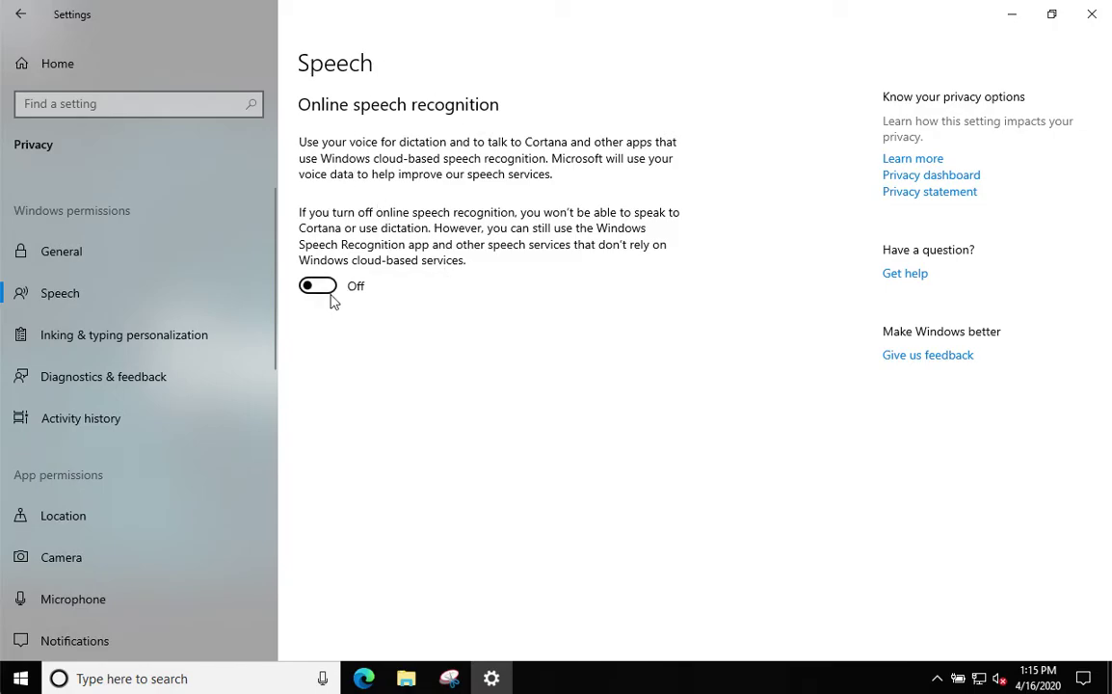
pyautogui.click(364, 672)
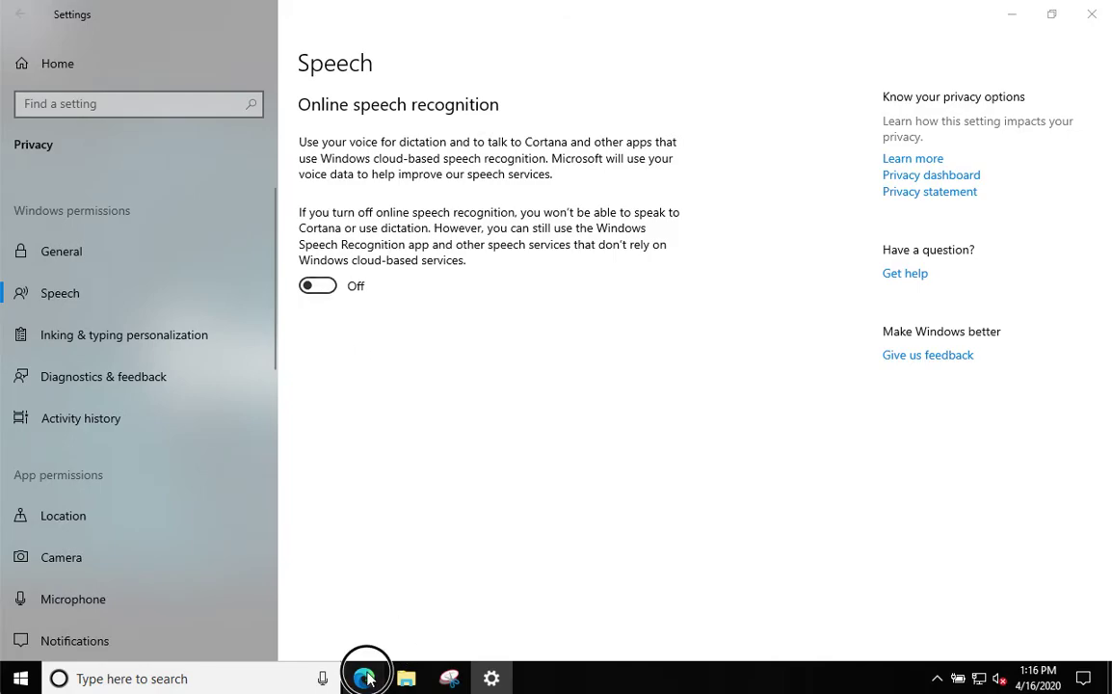
pyautogui.click(258, 13)
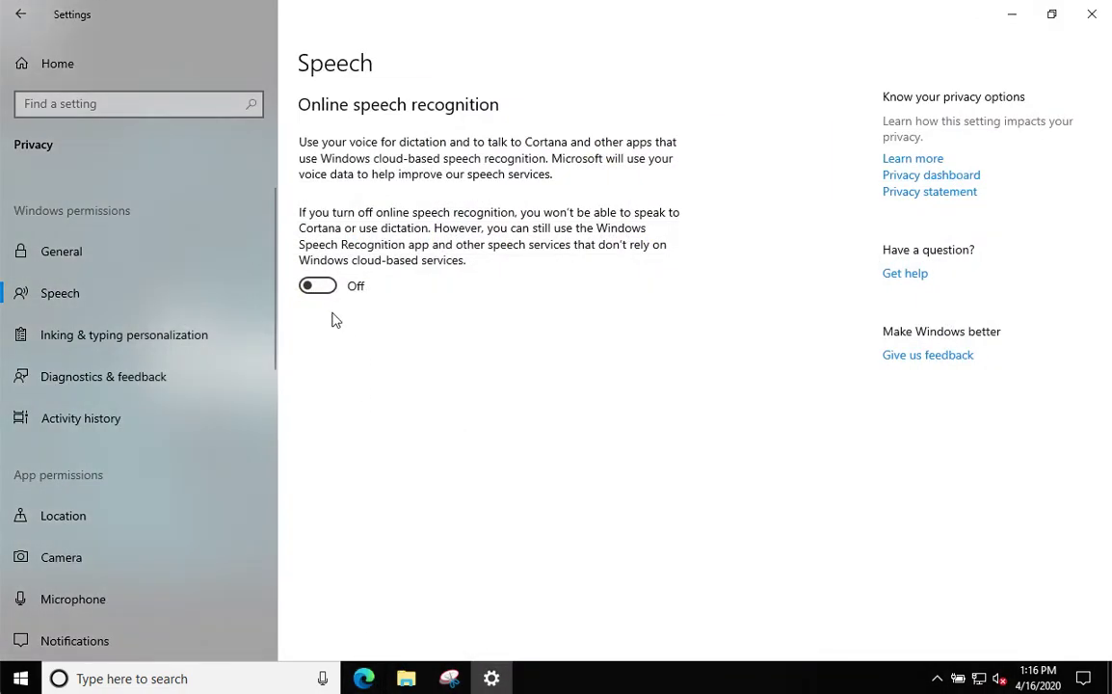
pyautogui.click(124, 337)
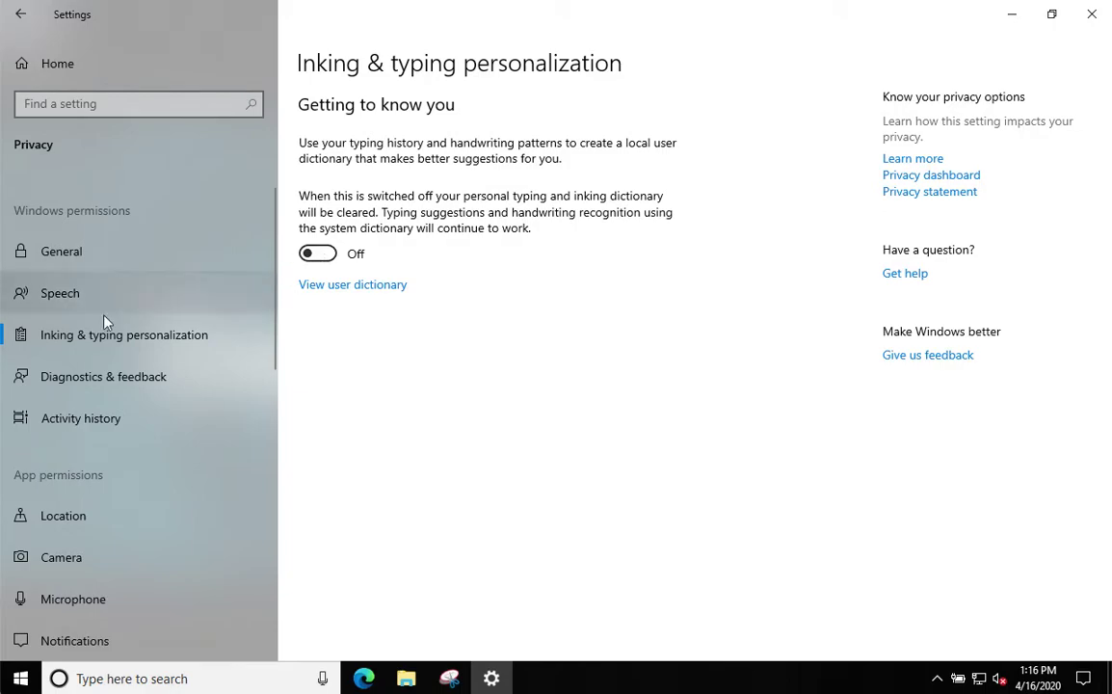
# Open the Diagnostics & feedback page and delete the diagnostic data Microsoft has collected about this device
pyautogui.click(127, 393)
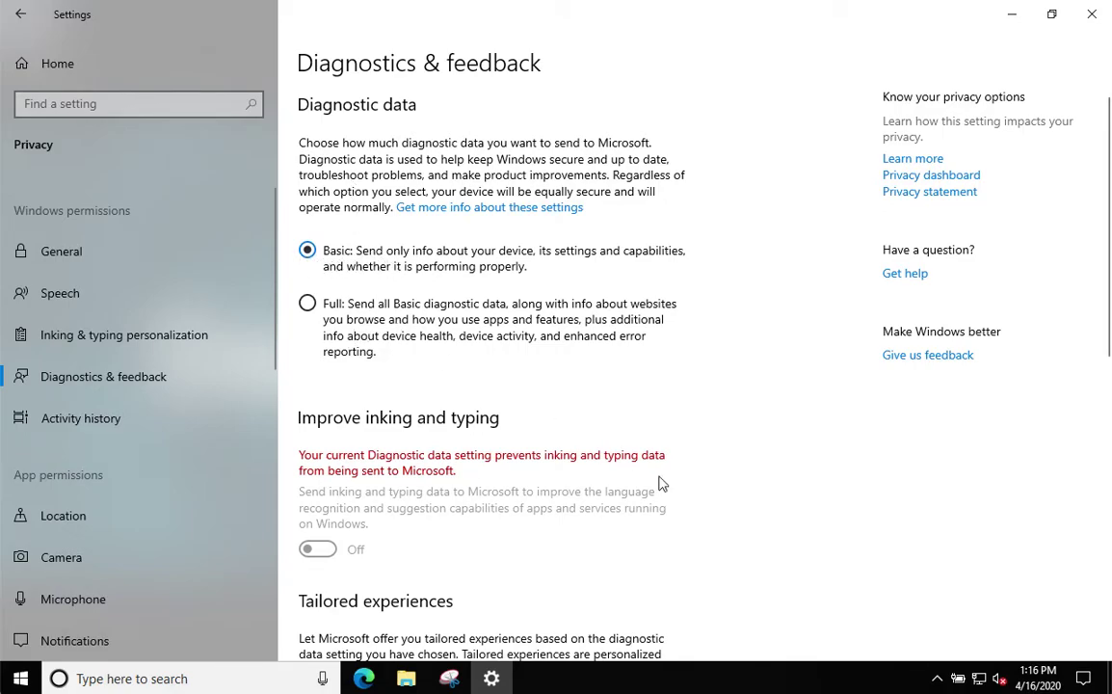
pyautogui.scroll(-2, 732, 490)
pyautogui.scroll(-4, 732, 492)
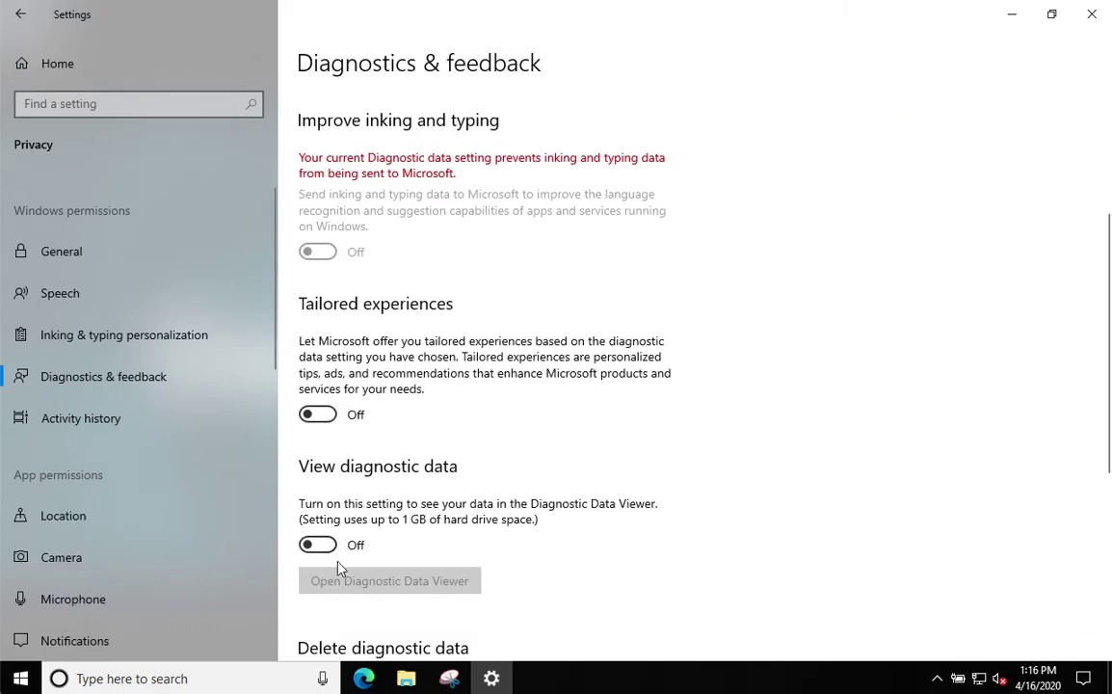
pyautogui.scroll(-4, 337, 565)
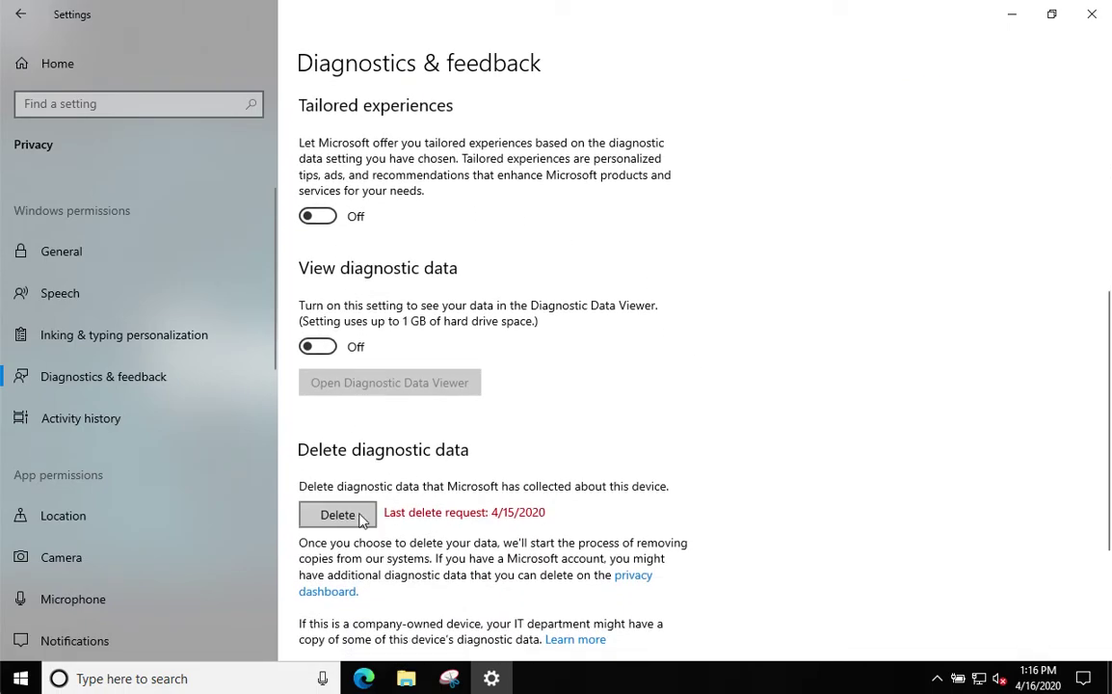
pyautogui.click(352, 517)
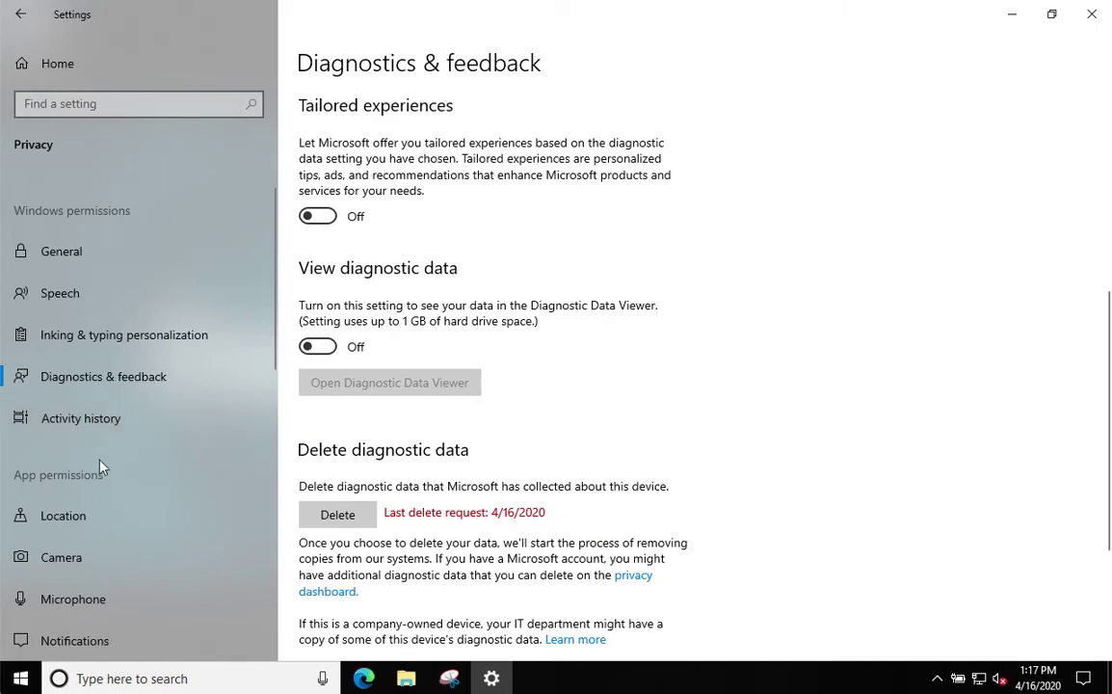
# Open the Activity history privacy page and clear the activity history
pyautogui.click(87, 423)
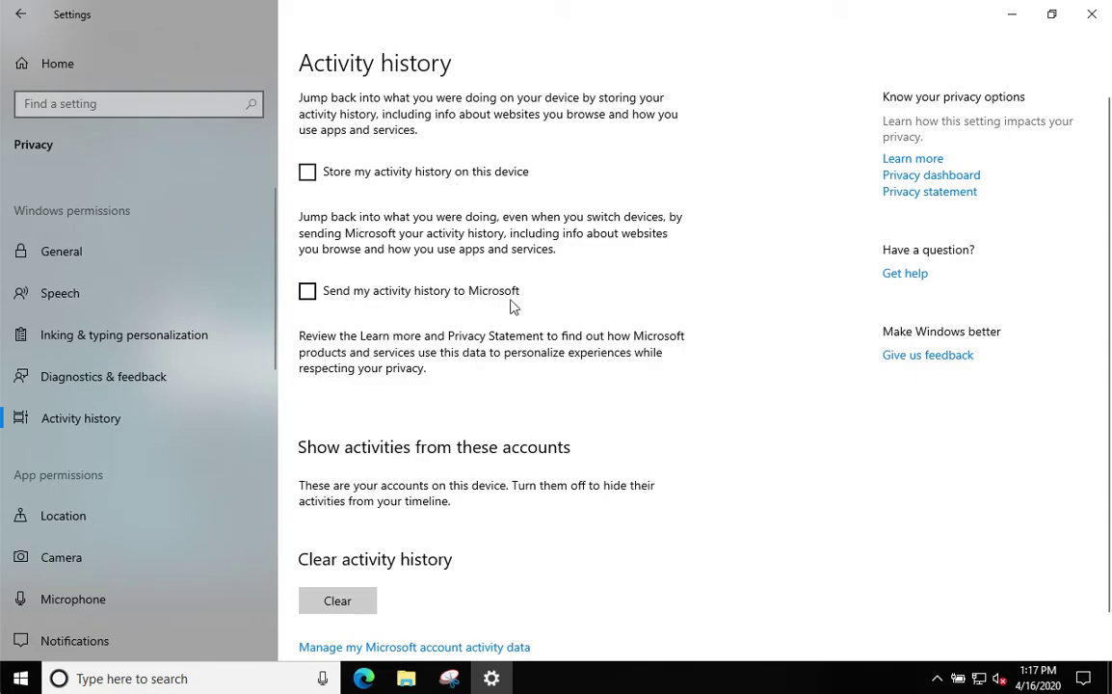
pyautogui.scroll(-1, 621, 500)
pyautogui.click(338, 557)
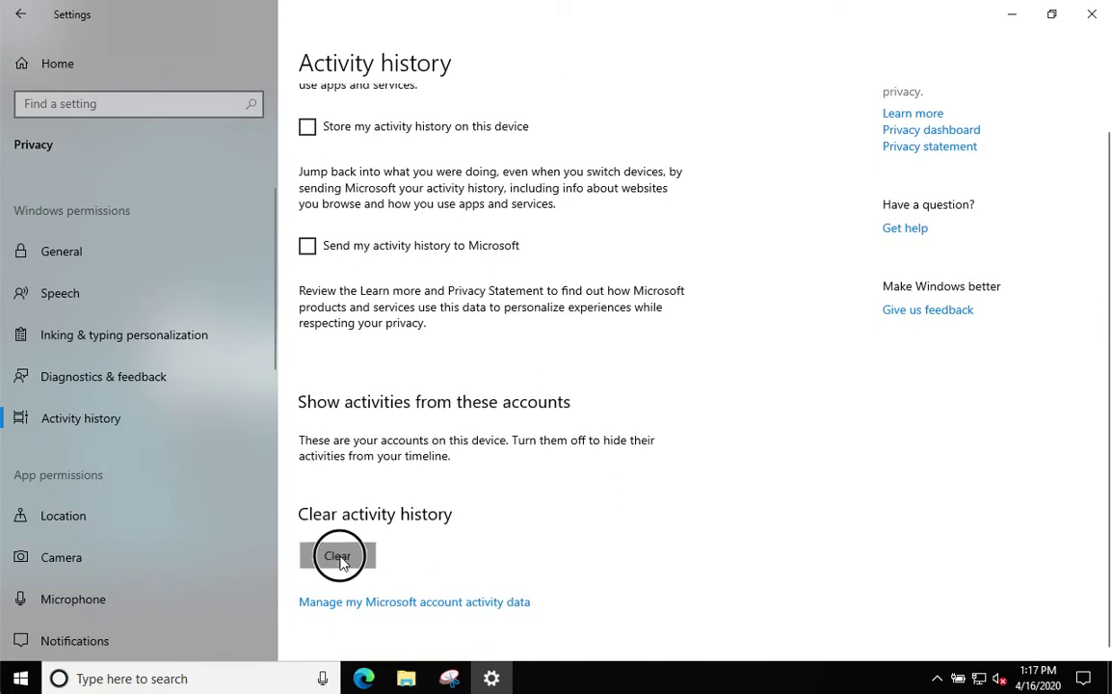
pyautogui.click(273, 514)
# Review the Location privacy page, including the device location switch, location history, per-app access and geofencing
pyautogui.click(96, 524)
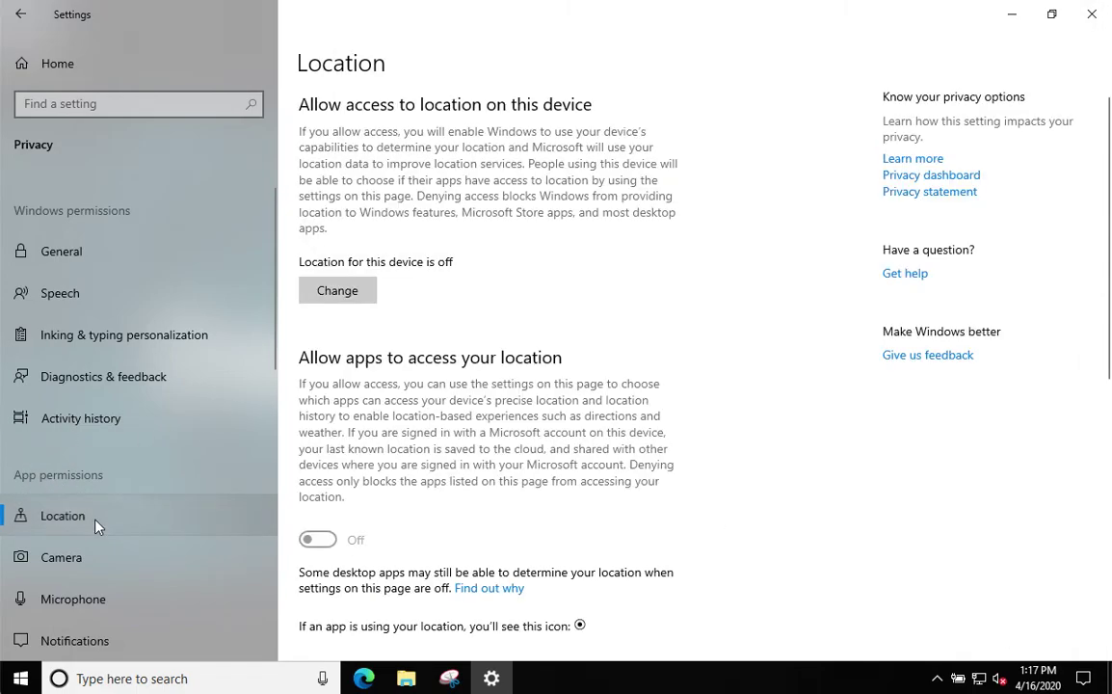
pyautogui.click(350, 293)
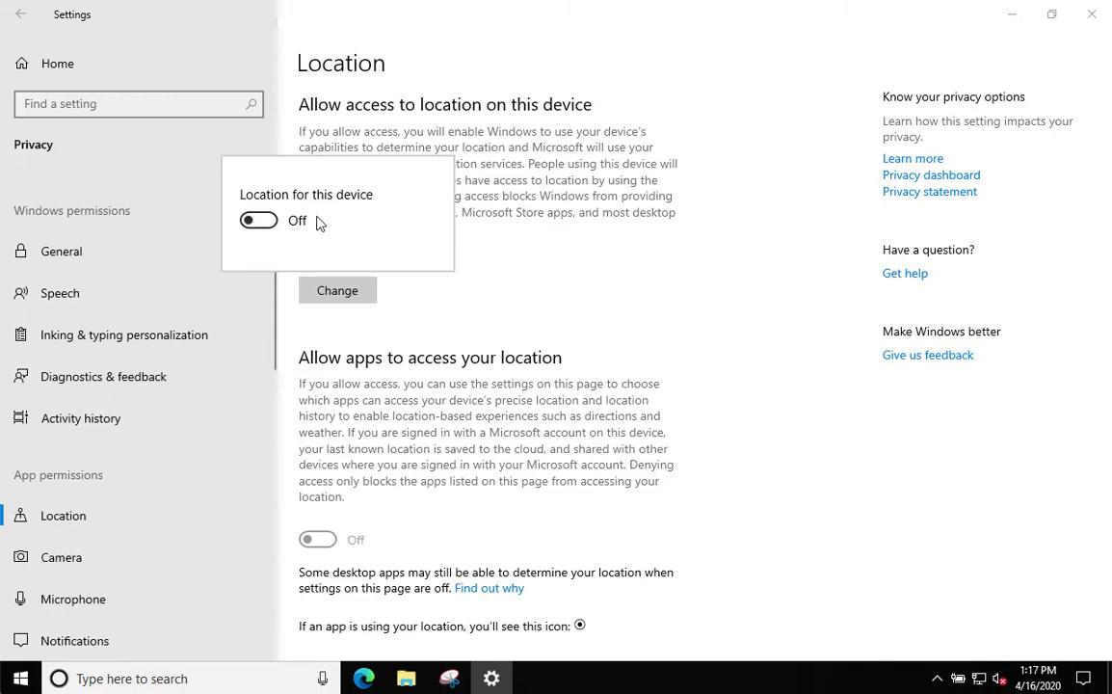
pyautogui.click(569, 333)
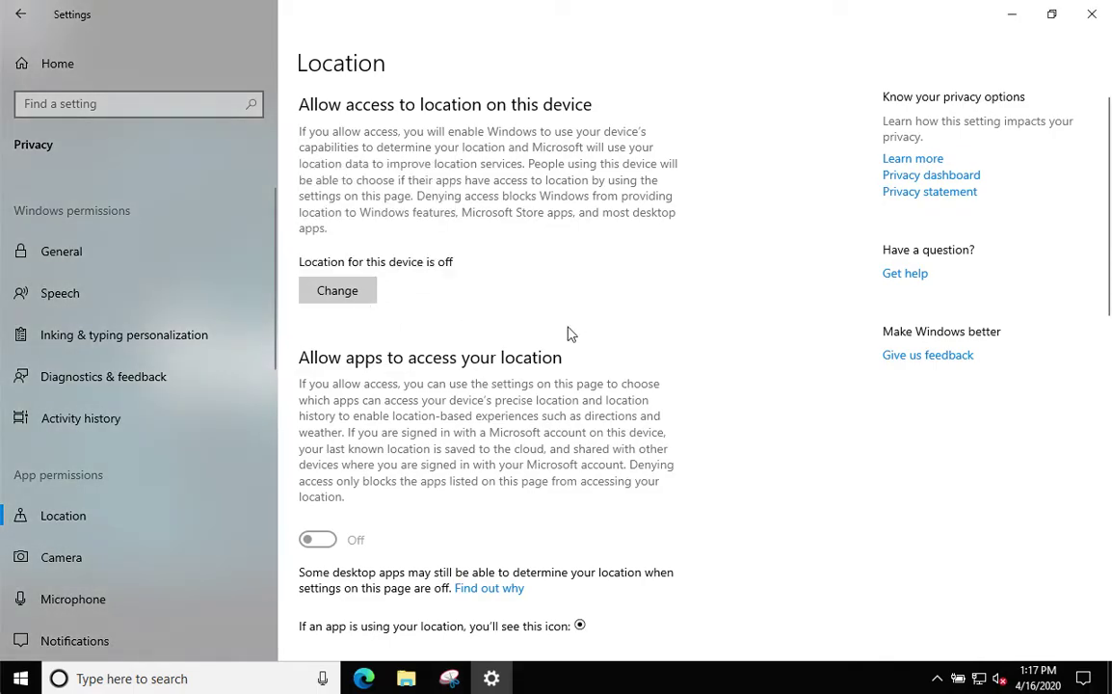
pyautogui.scroll(-2, 568, 333)
pyautogui.scroll(-1, 418, 252)
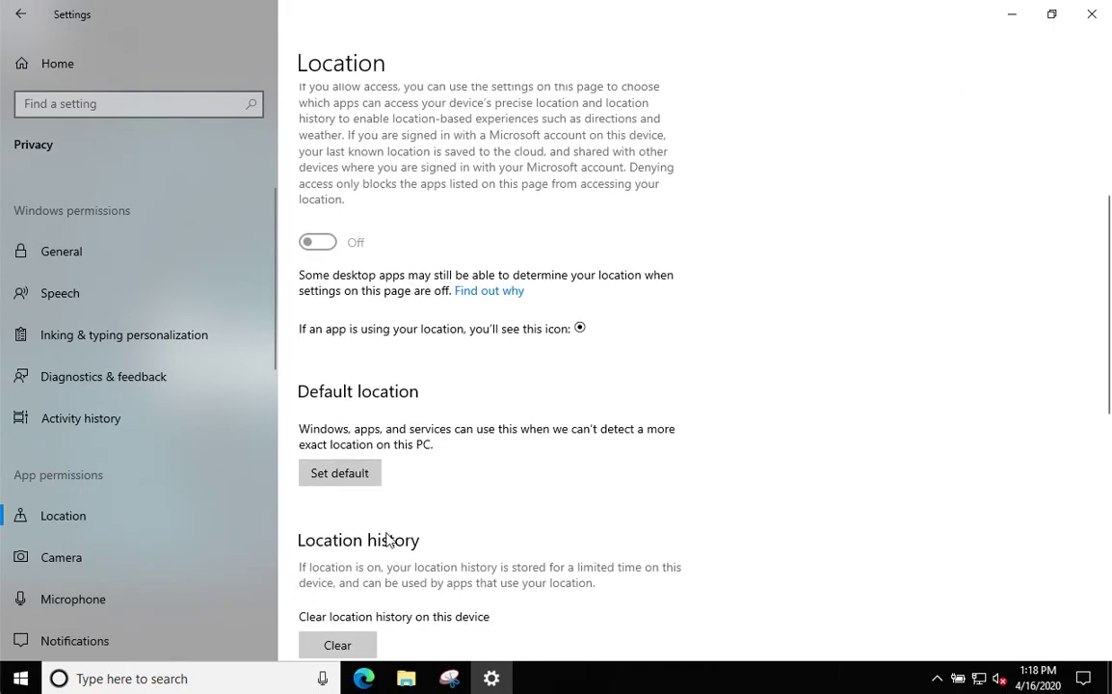
pyautogui.scroll(-2, 395, 539)
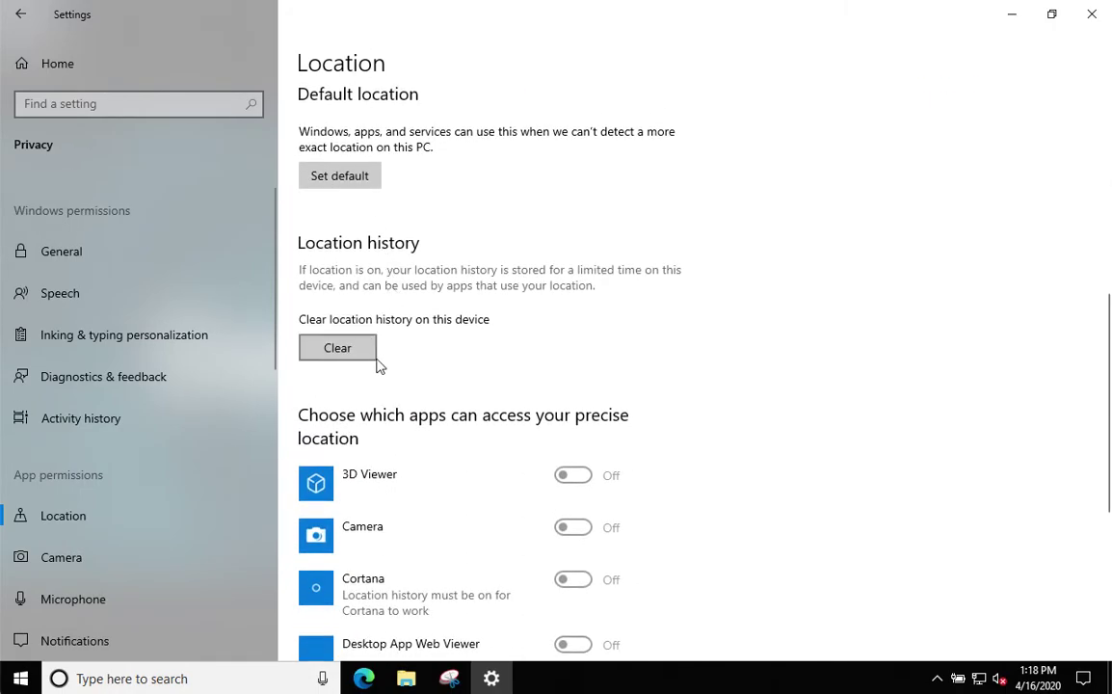
pyautogui.scroll(-1, 741, 468)
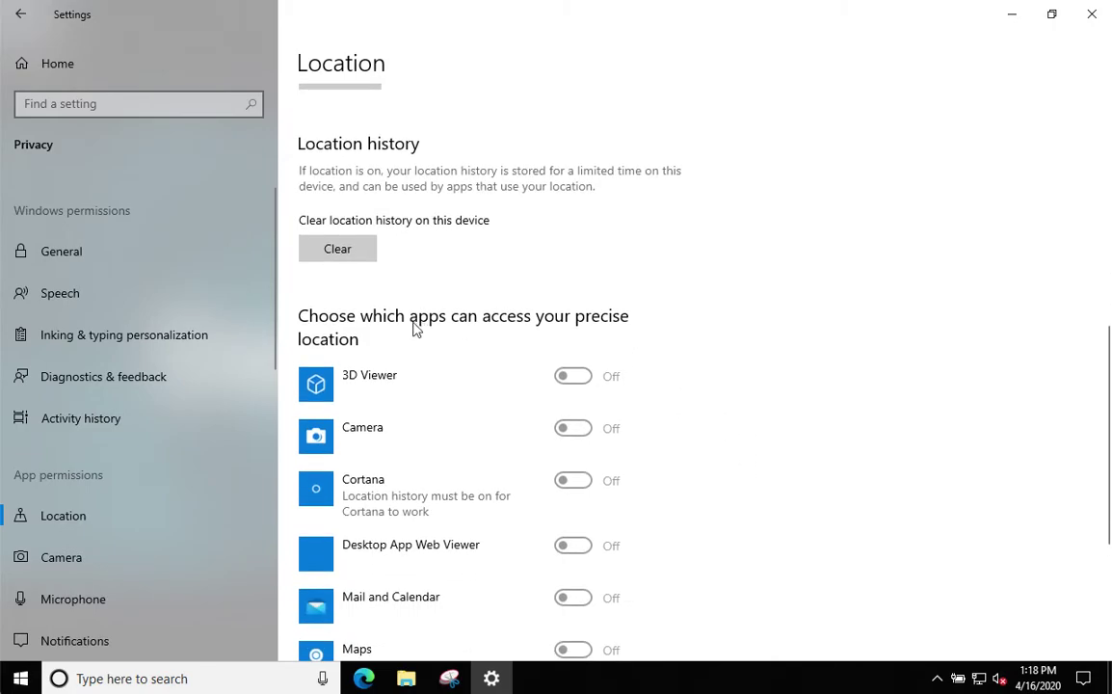
pyautogui.scroll(-1, 414, 327)
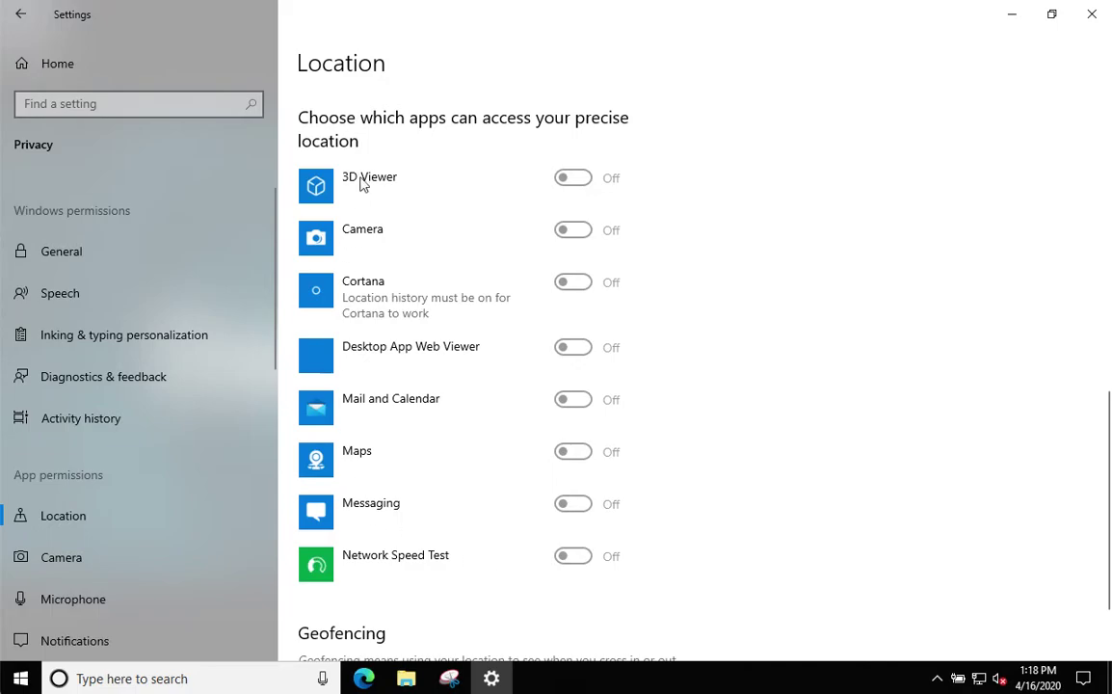
pyautogui.scroll(-1, 674, 583)
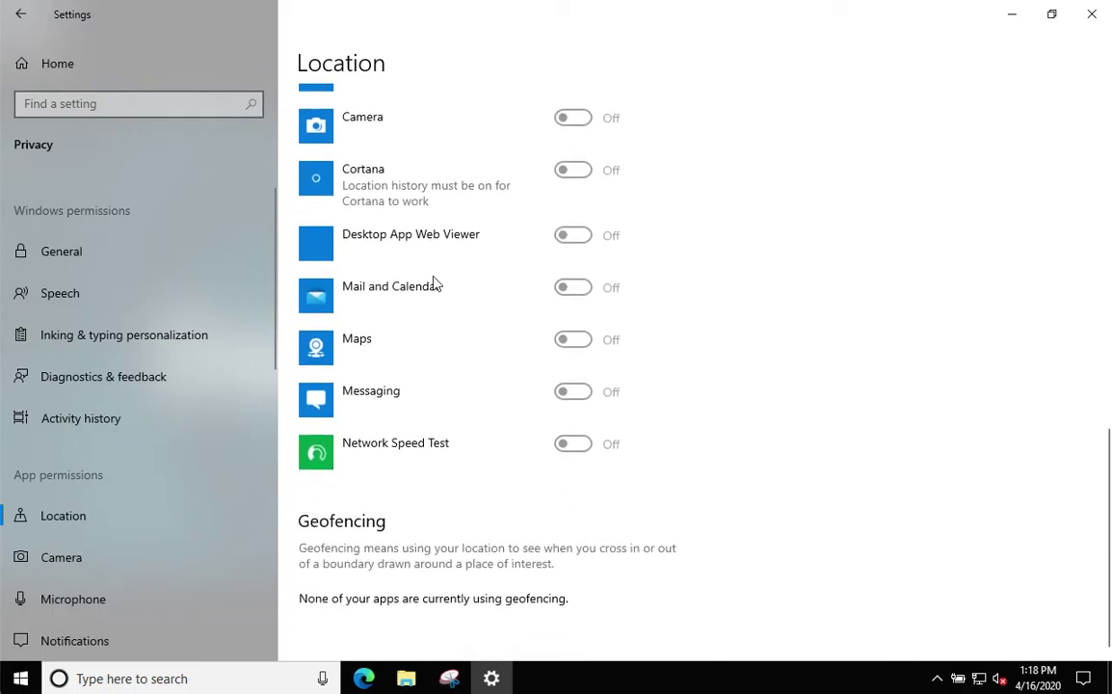
# Review the Camera privacy page with its per-app access list and look through the remaining app permission categories
pyautogui.click(113, 566)
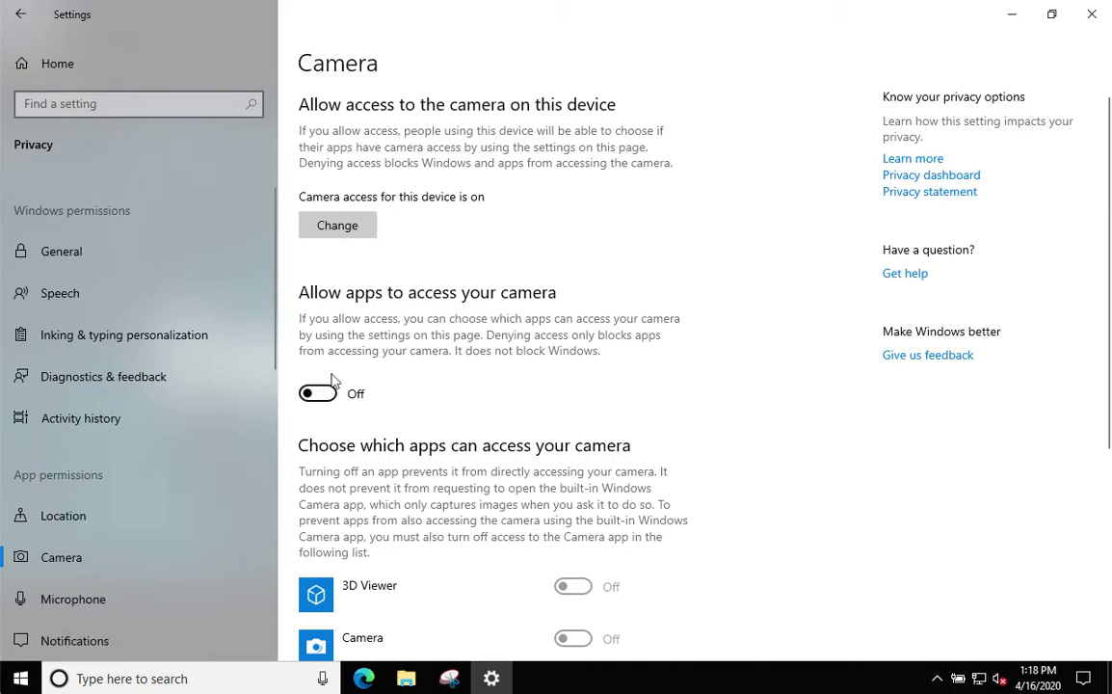
pyautogui.scroll(-4, 553, 578)
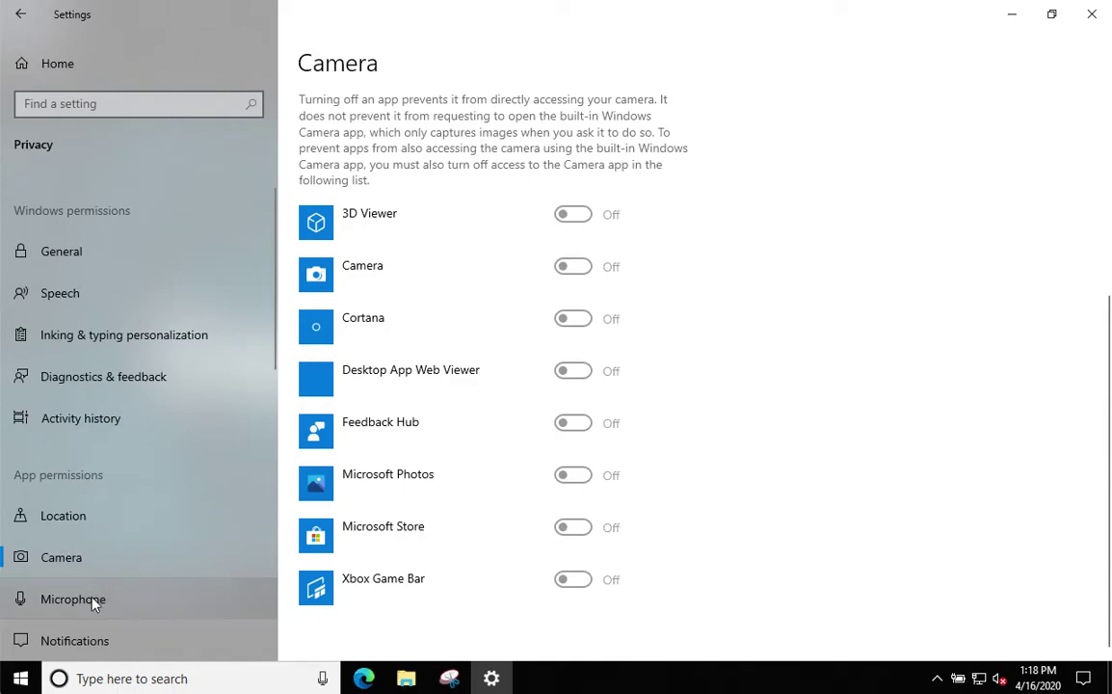
pyautogui.scroll(-3, 89, 598)
pyautogui.scroll(-1, 95, 603)
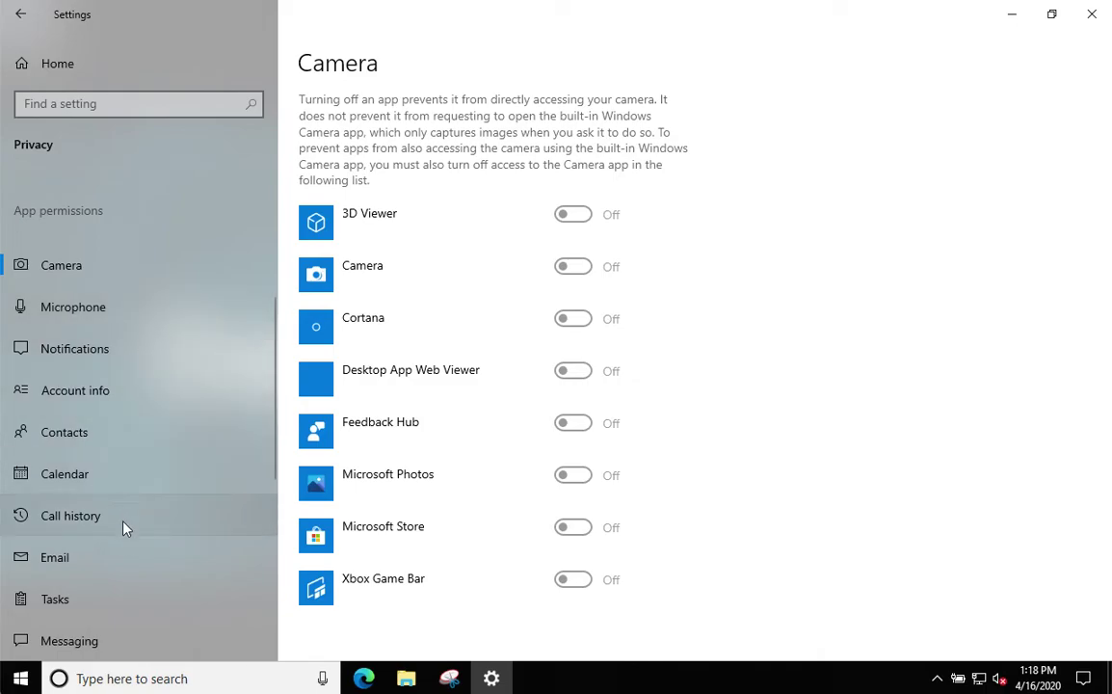
pyautogui.scroll(-5, 123, 630)
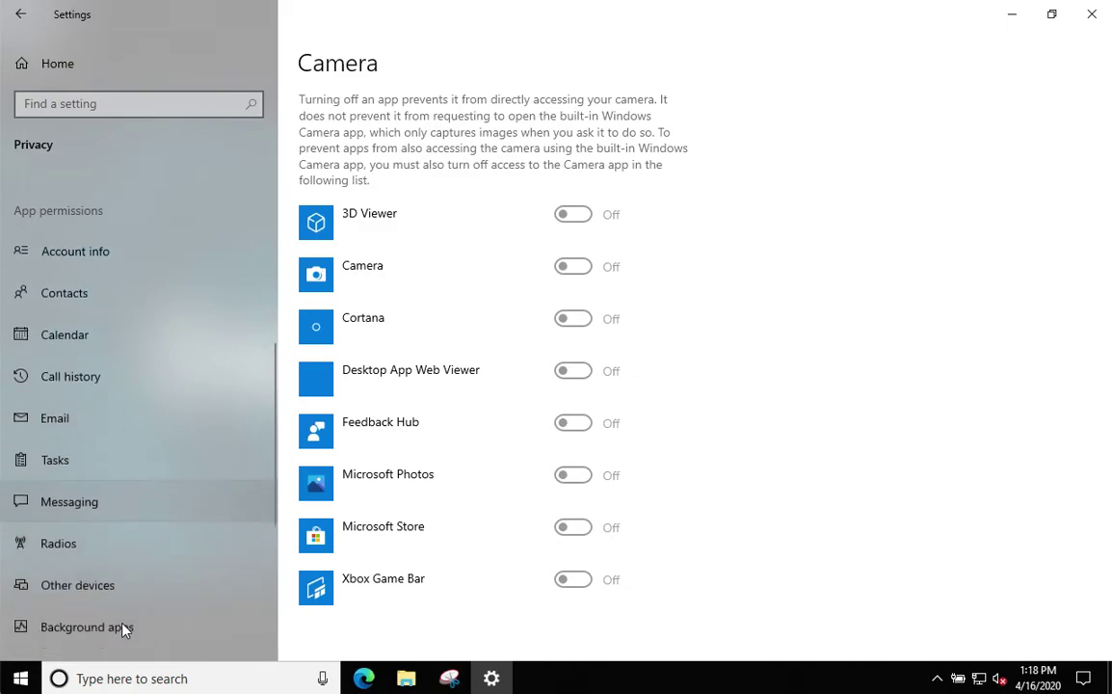
# Check the Radios permissions, and turn off communication with unpaired devices on the Other devices page
pyautogui.click(120, 466)
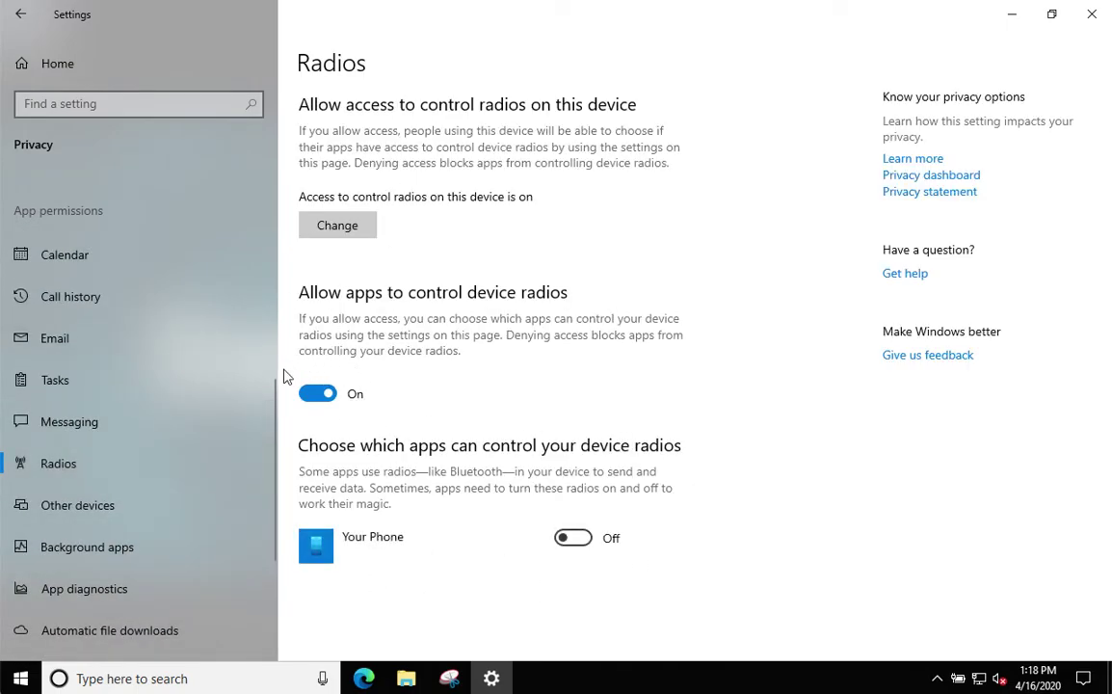
pyautogui.click(123, 511)
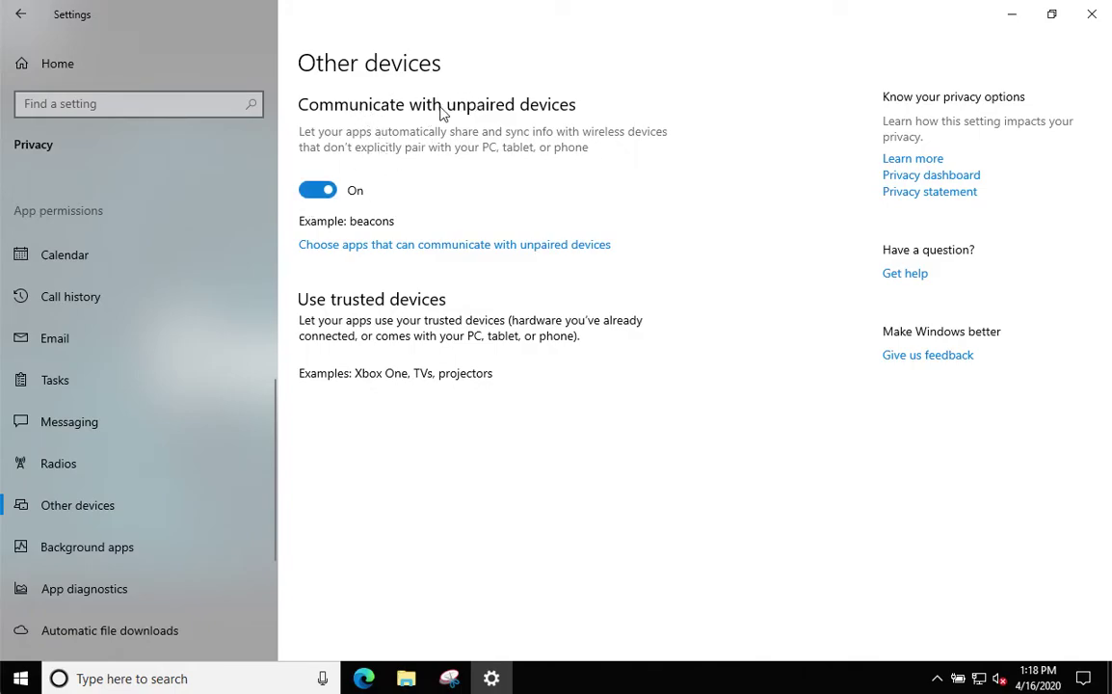
pyautogui.click(316, 189)
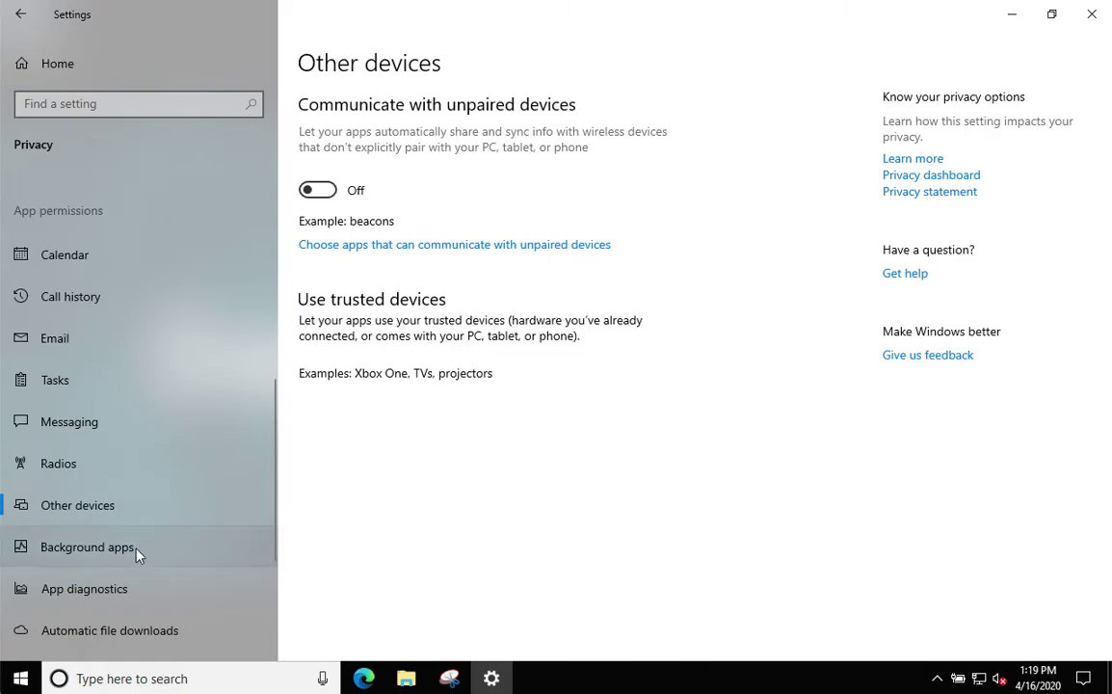
# Open the Documents privacy page and review which apps can access the documents library
pyautogui.scroll(-3, 126, 565)
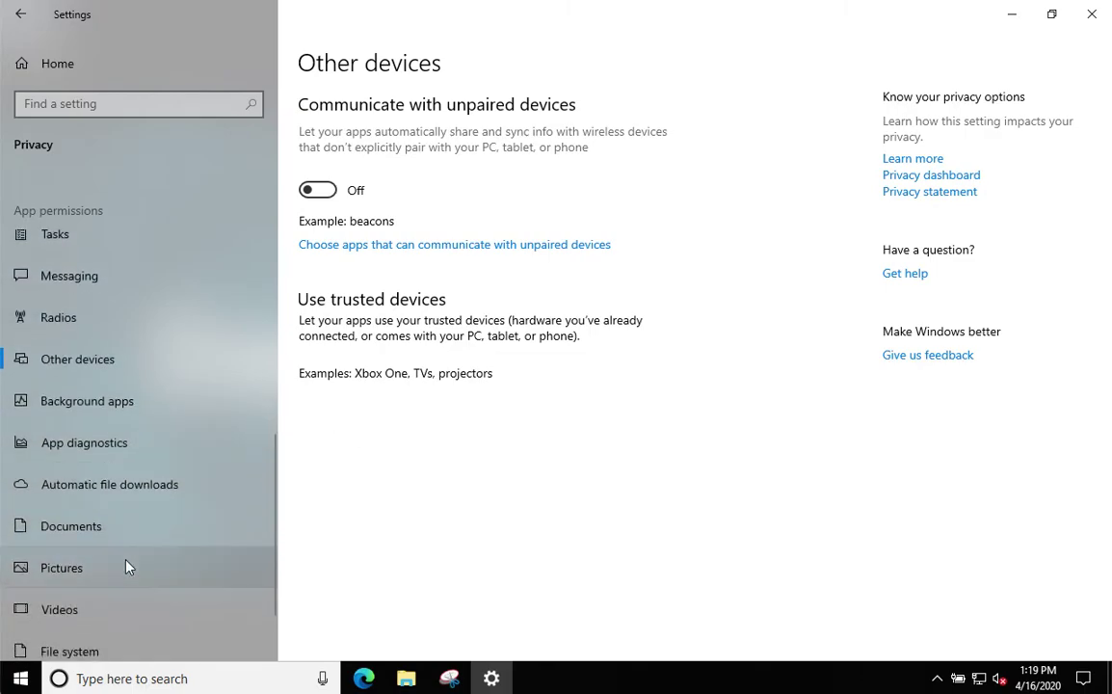
pyautogui.scroll(-2, 106, 537)
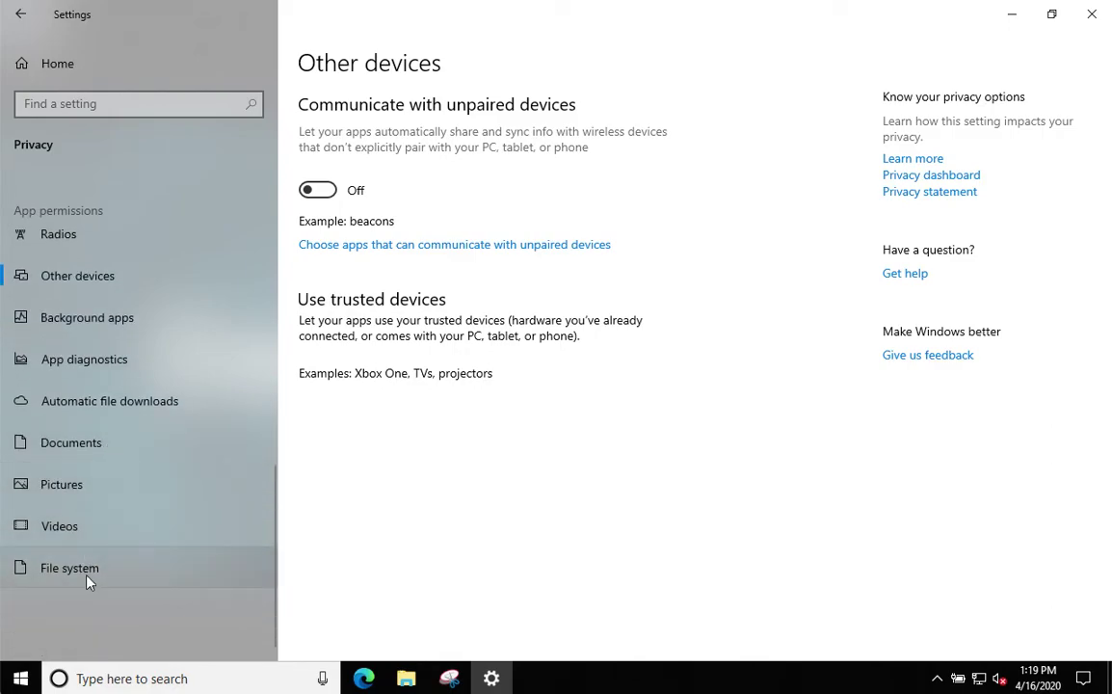
pyautogui.click(94, 449)
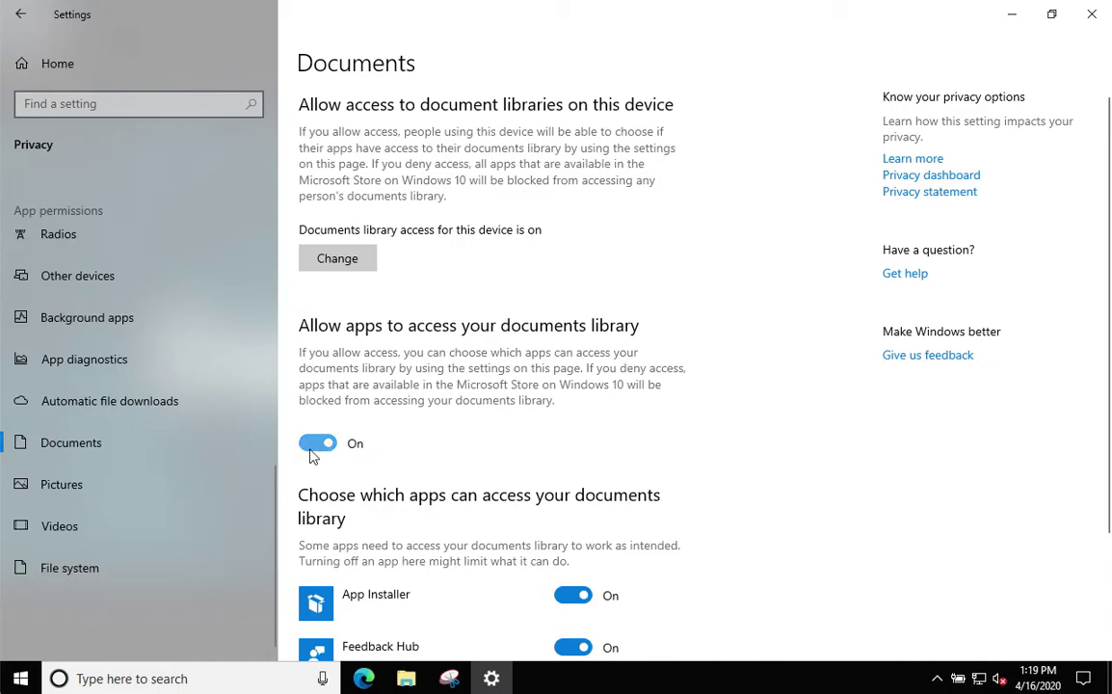
pyautogui.scroll(-3, 527, 530)
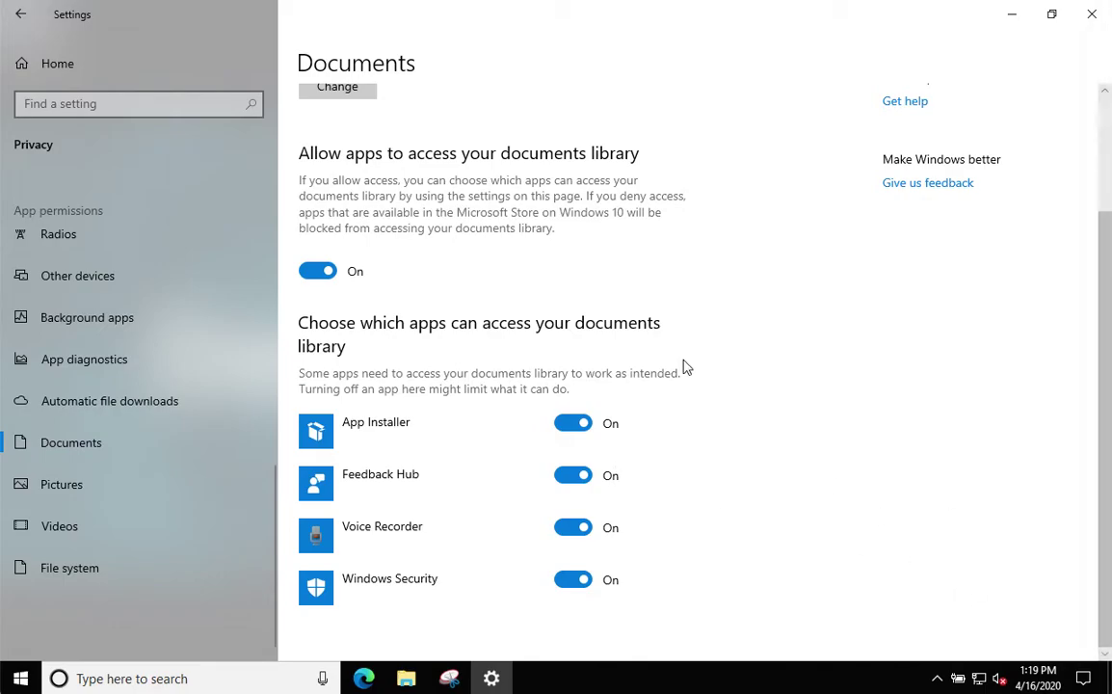
# Go to Update & Security from the Settings home and review the advanced options of Windows Update
pyautogui.click(48, 54)
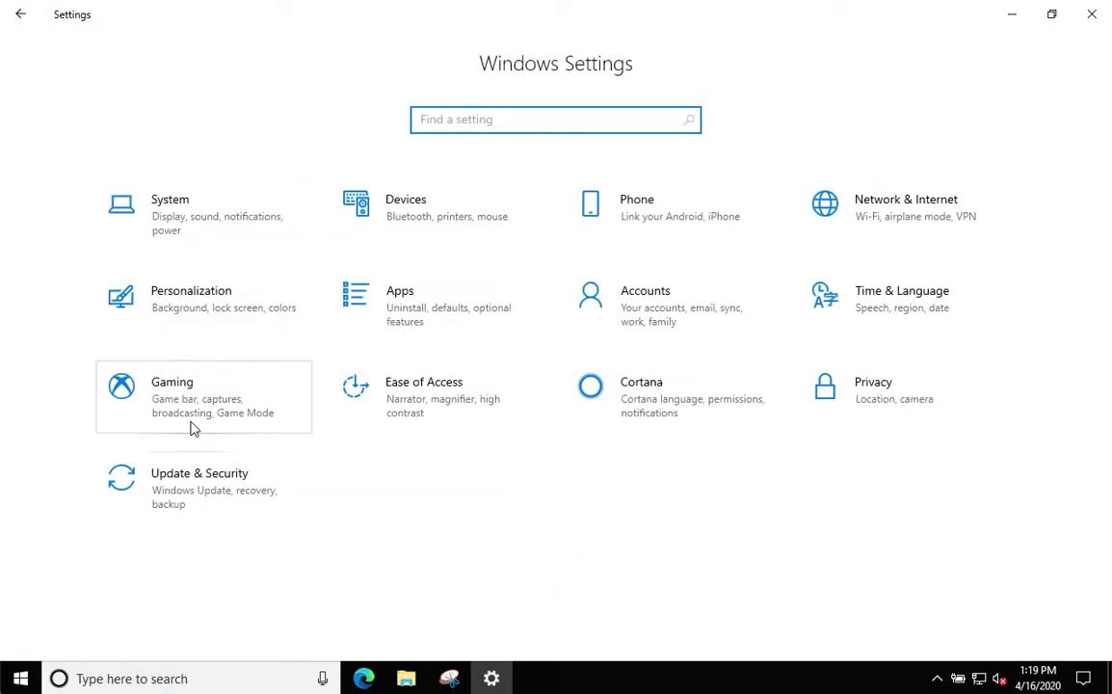
pyautogui.click(215, 481)
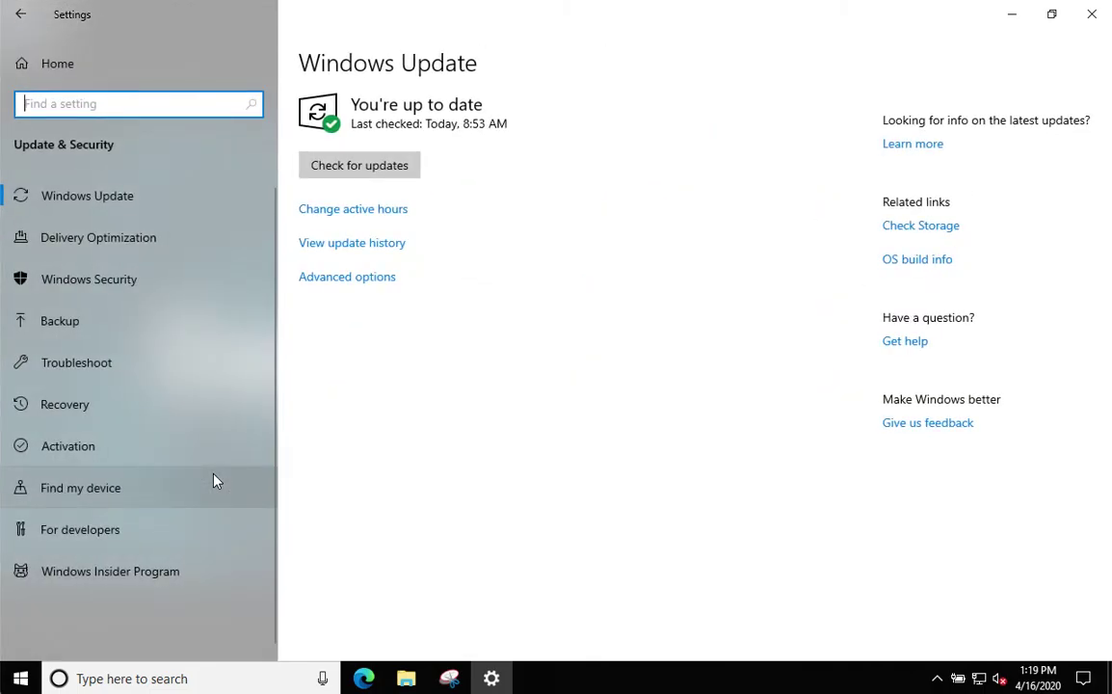
pyautogui.click(349, 280)
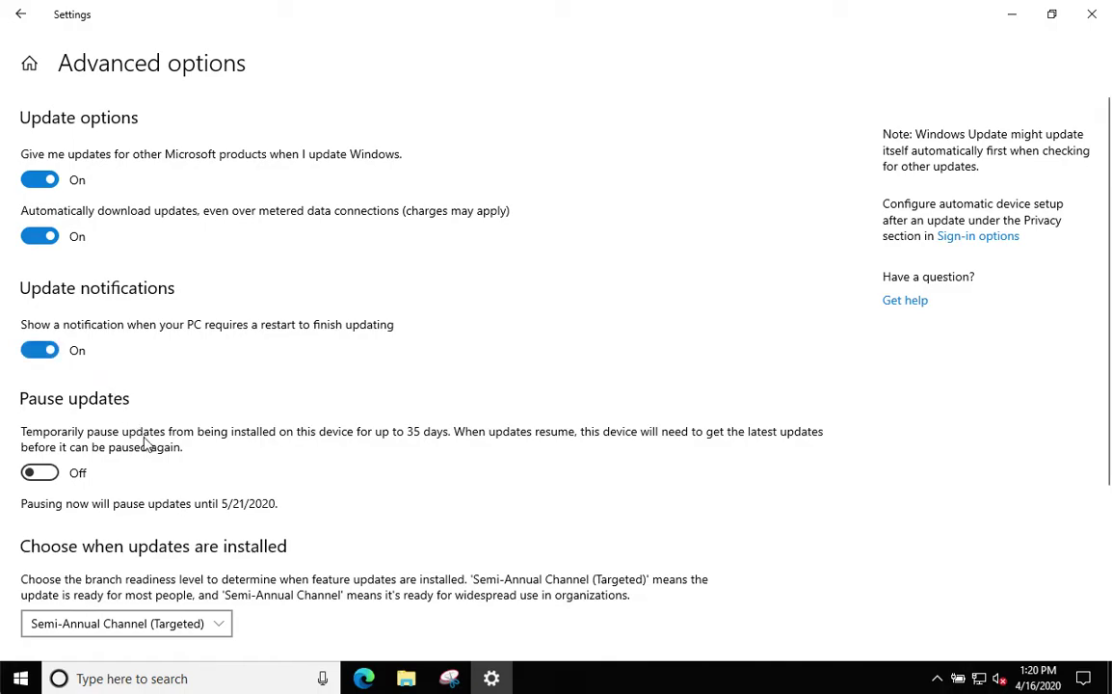
# Open Windows Security under Update & Security, examine the storage capacity recommendation in Device performance & health, and close the report
pyautogui.click(29, 63)
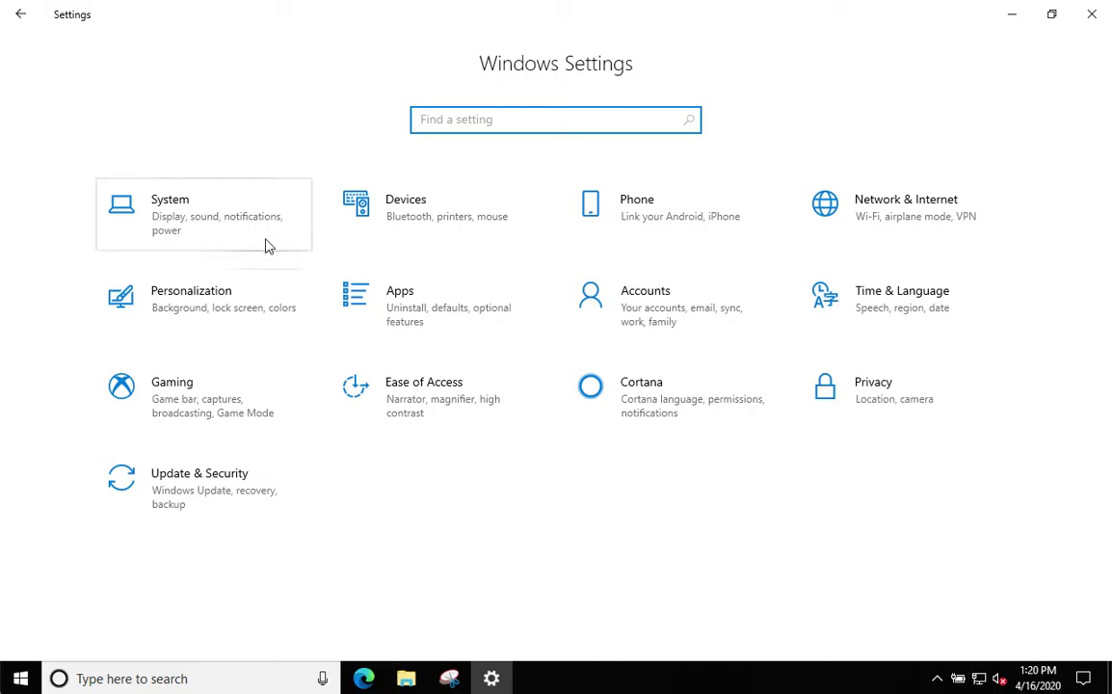
pyautogui.click(212, 478)
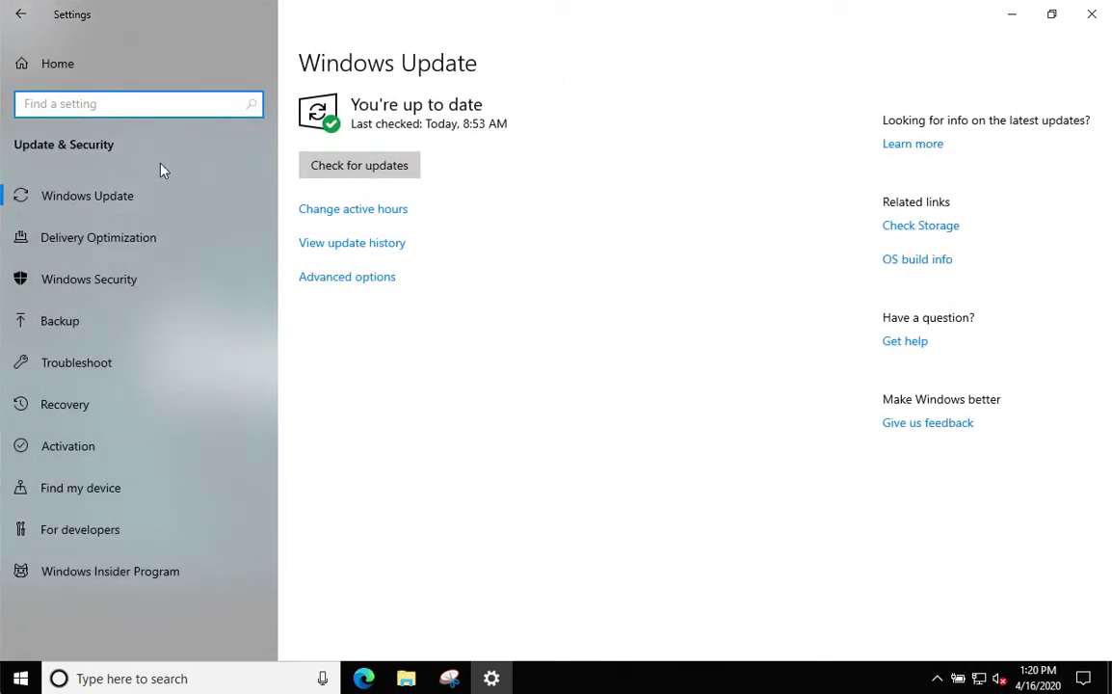
pyautogui.click(122, 279)
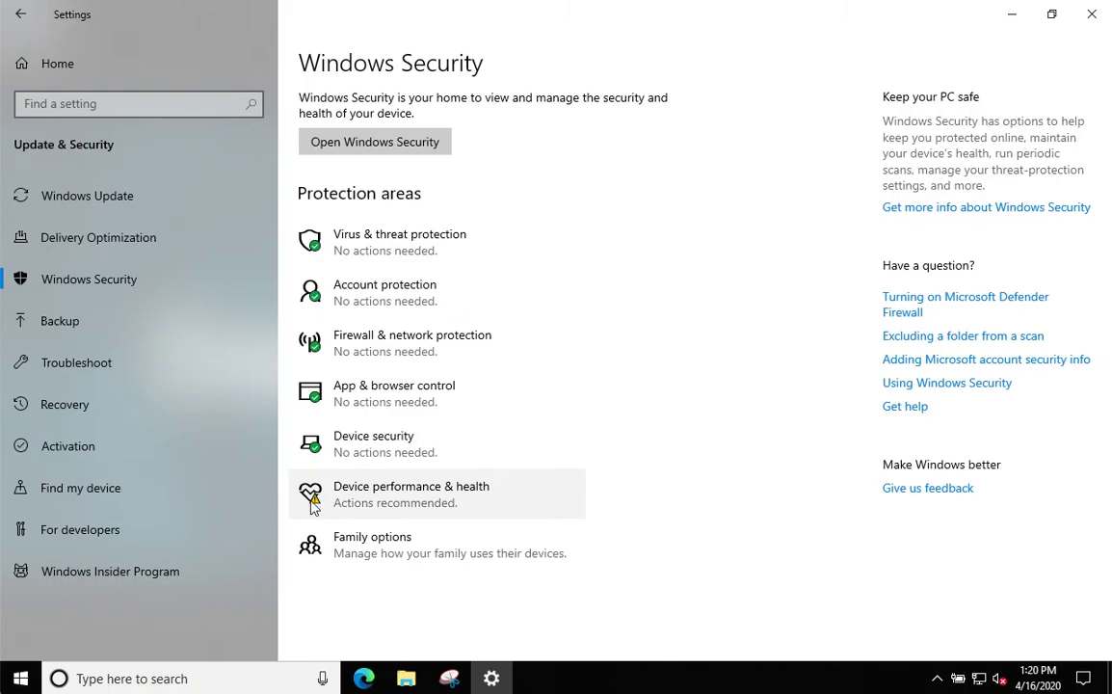
pyautogui.click(369, 504)
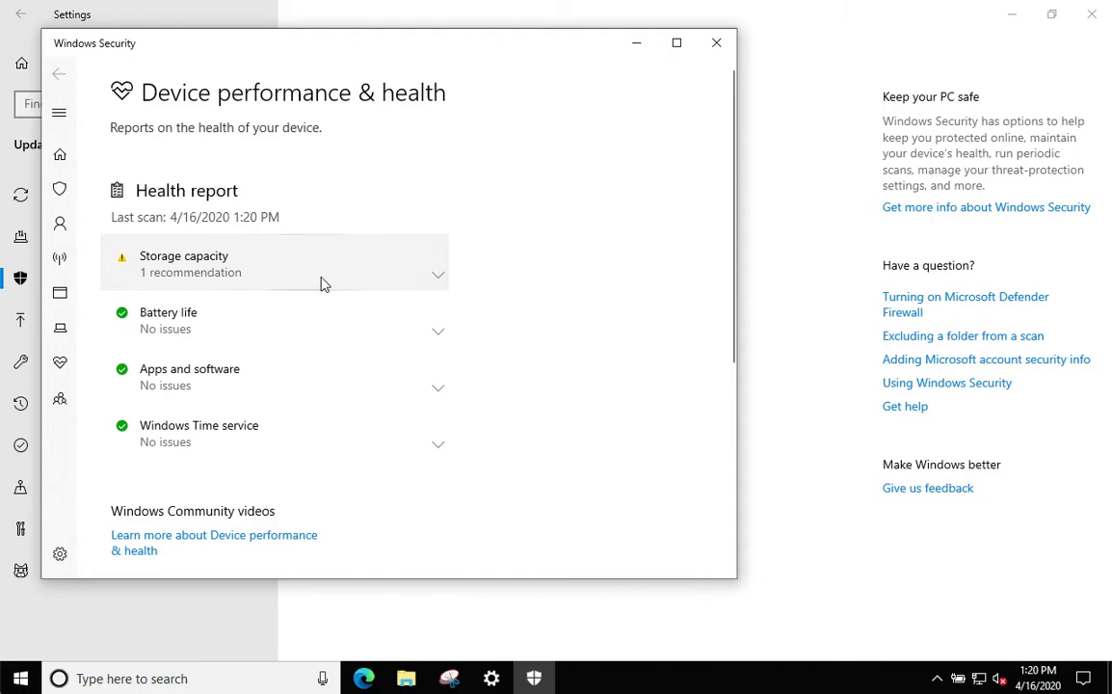
pyautogui.click(320, 283)
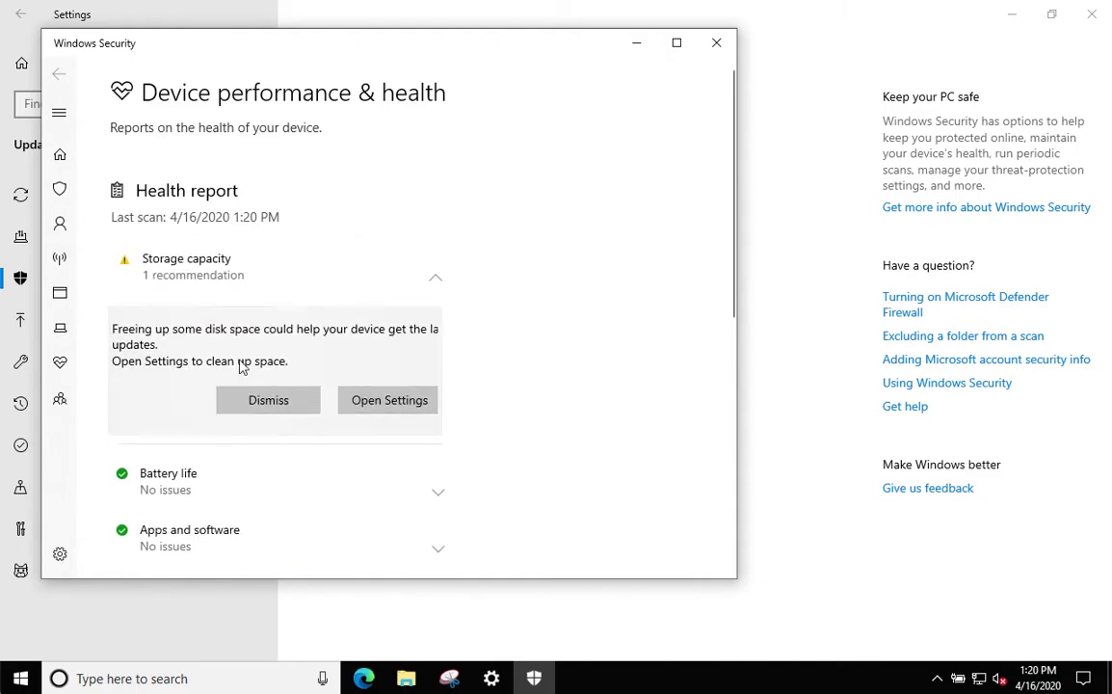
pyautogui.click(718, 49)
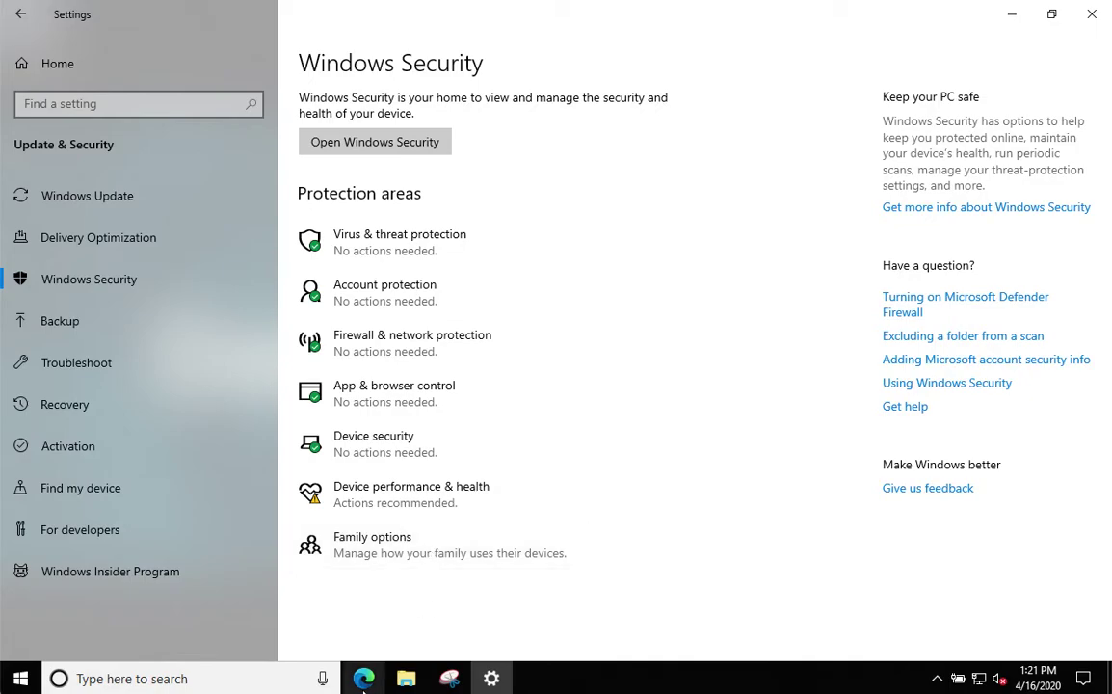
# Switch to Microsoft Edge, consult the diagnostics privacy statement and the Virus & threat protection article, and return to Settings
pyautogui.moveTo(364, 679)
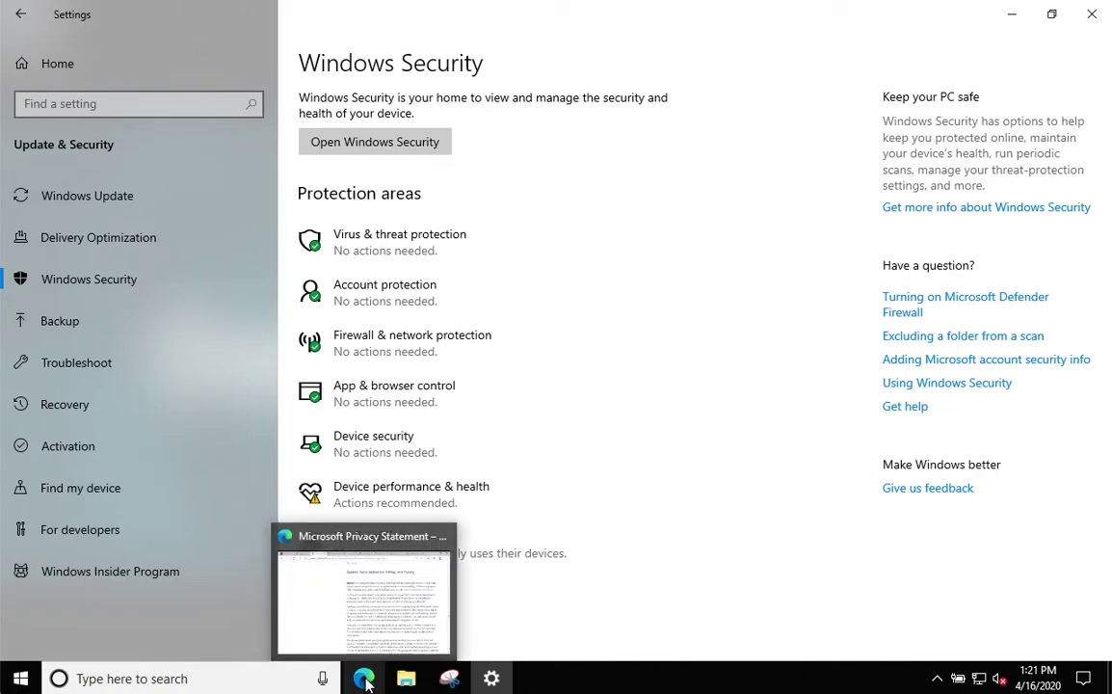
pyautogui.click(332, 602)
pyautogui.click(353, 17)
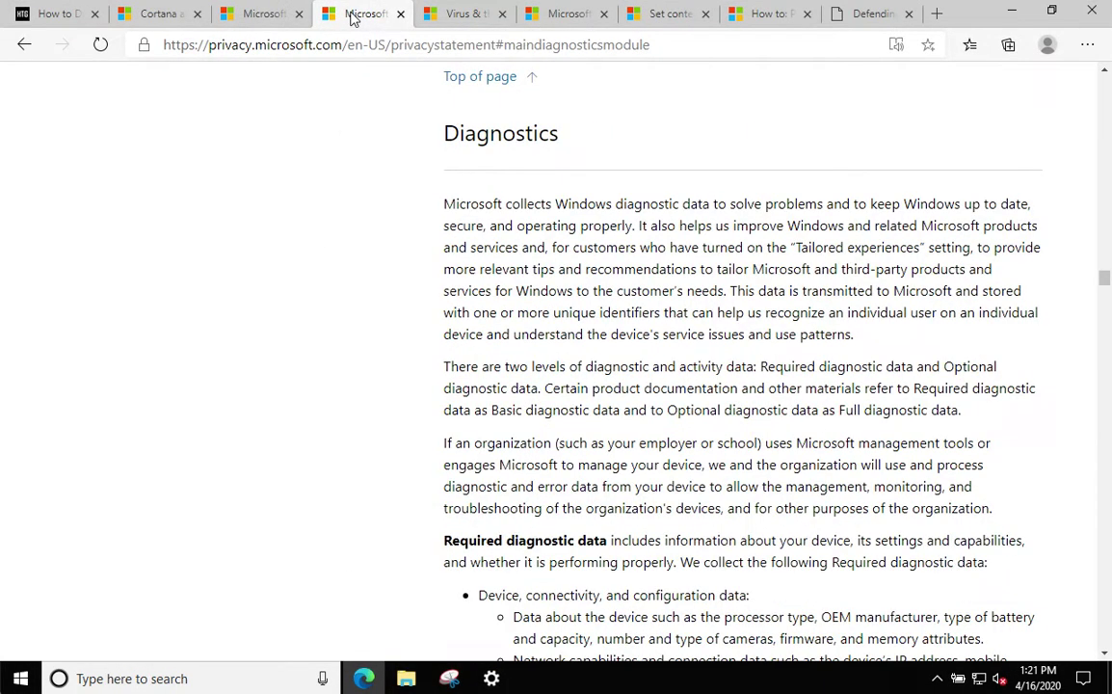
pyautogui.click(459, 19)
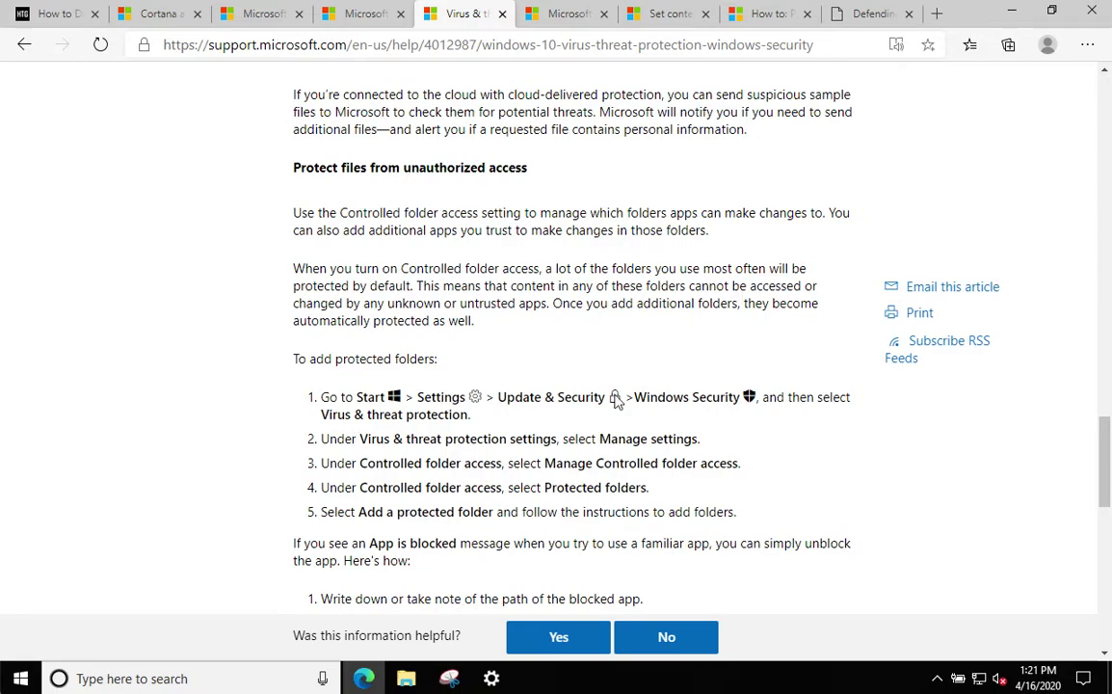
pyautogui.click(371, 679)
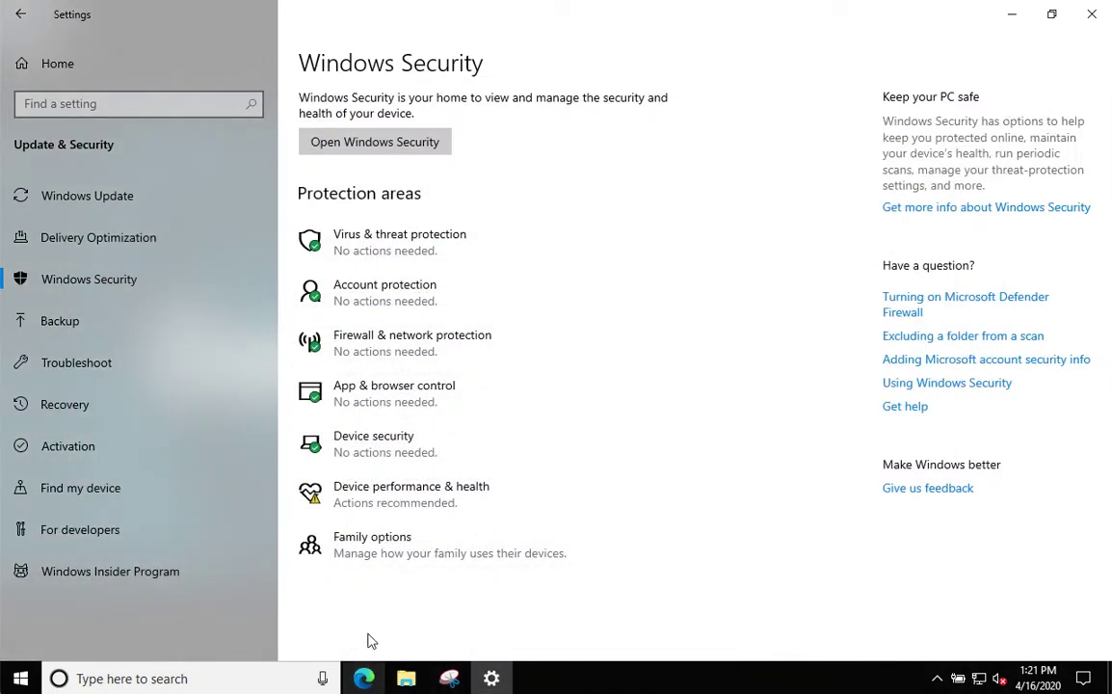
# Review the Backup page and the Find my device page under Update & Security
pyautogui.click(76, 322)
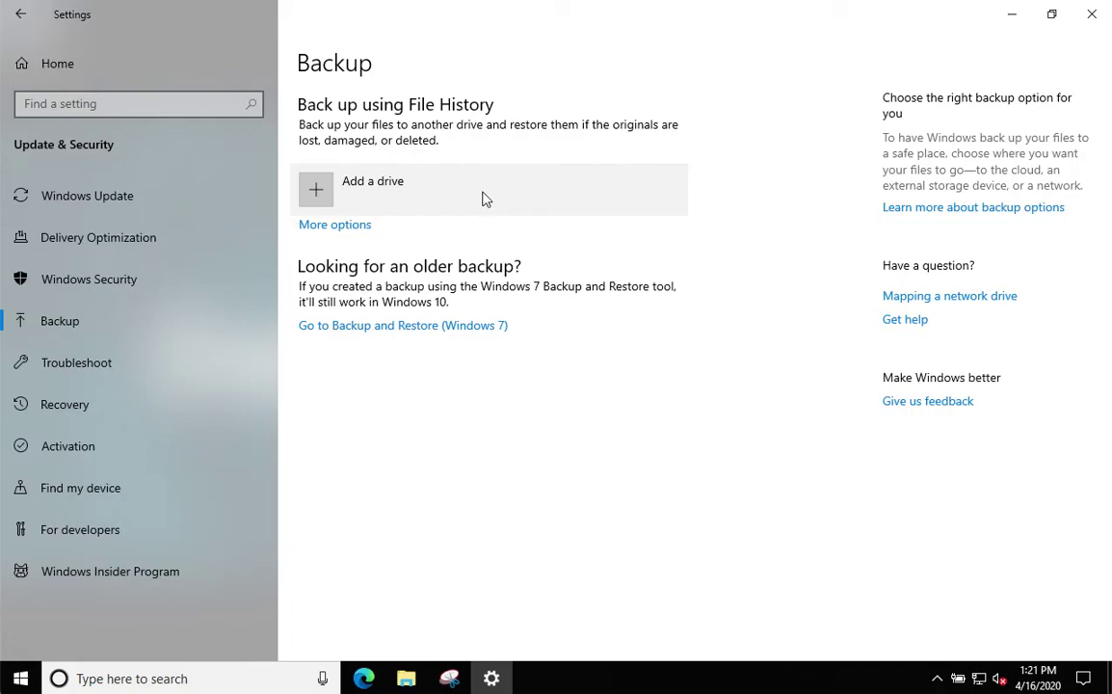
pyautogui.click(73, 489)
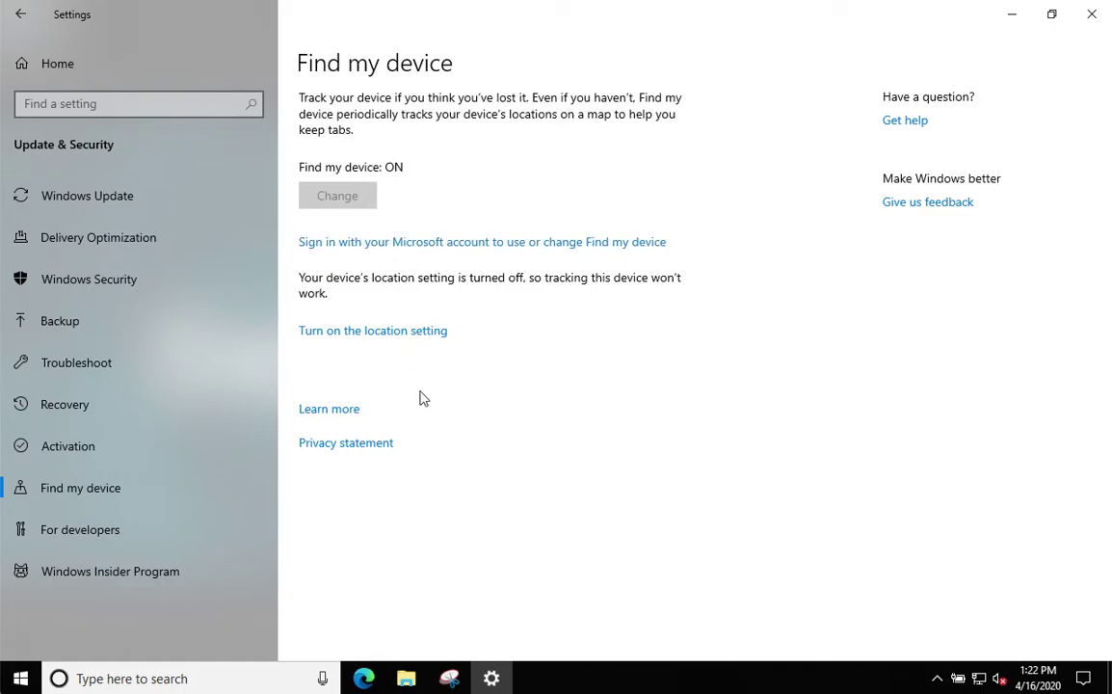
# Switch to Microsoft Edge and look over the overview of the Microsoft account Privacy page
pyautogui.moveTo(369, 679)
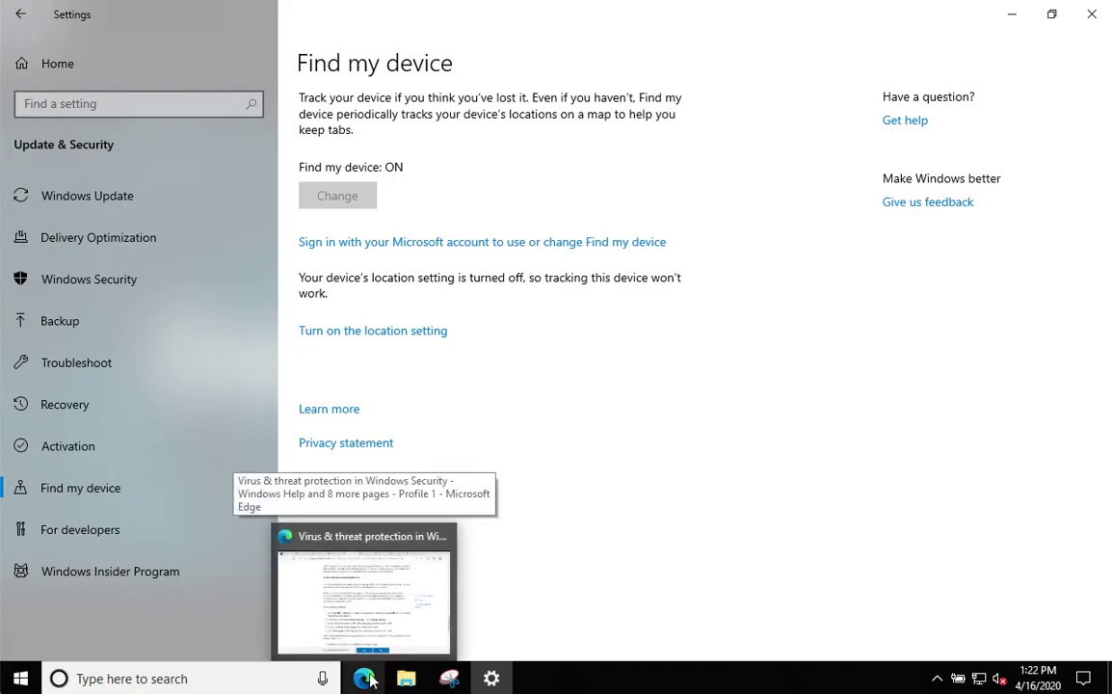
pyautogui.click(369, 679)
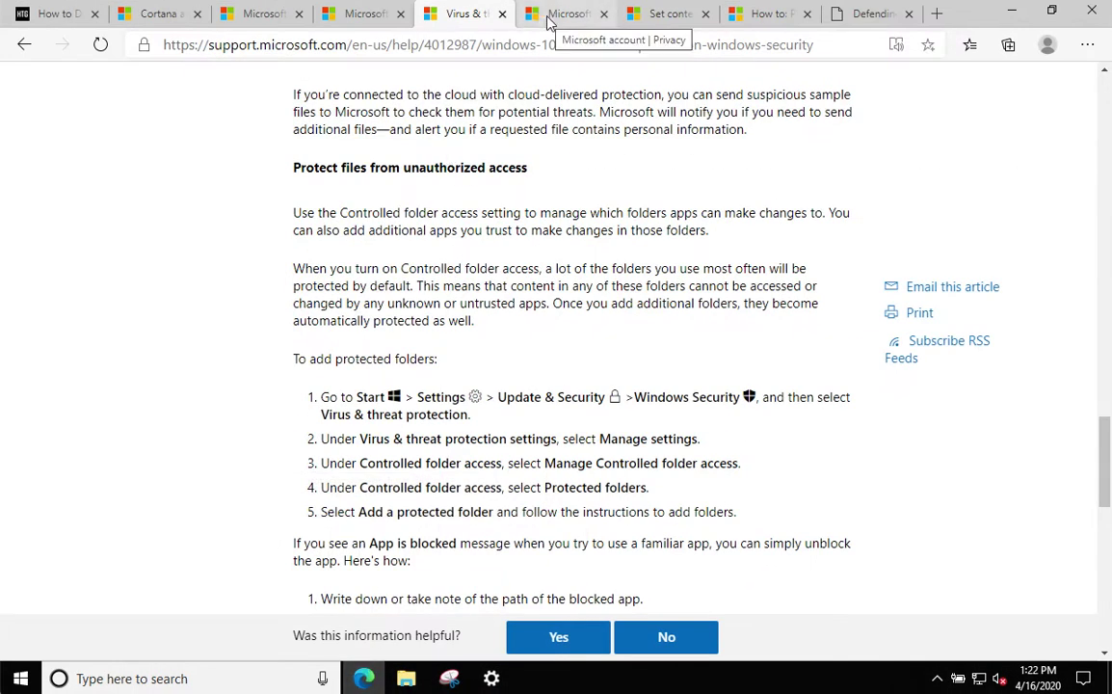
pyautogui.click(550, 16)
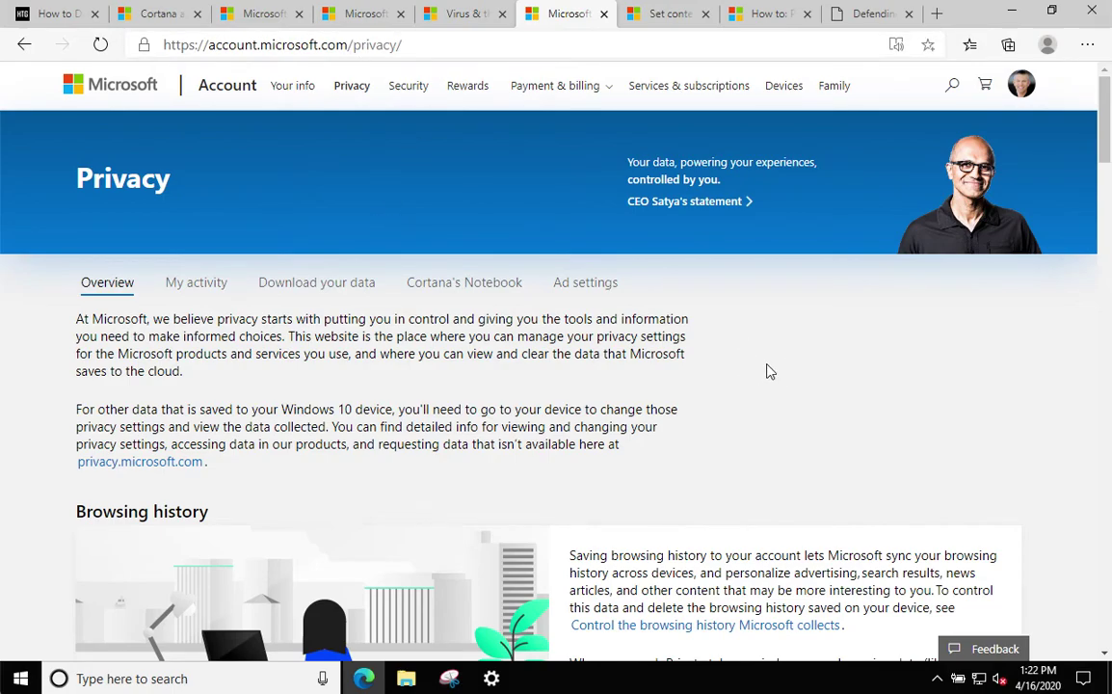
pyautogui.scroll(-1, 769, 371)
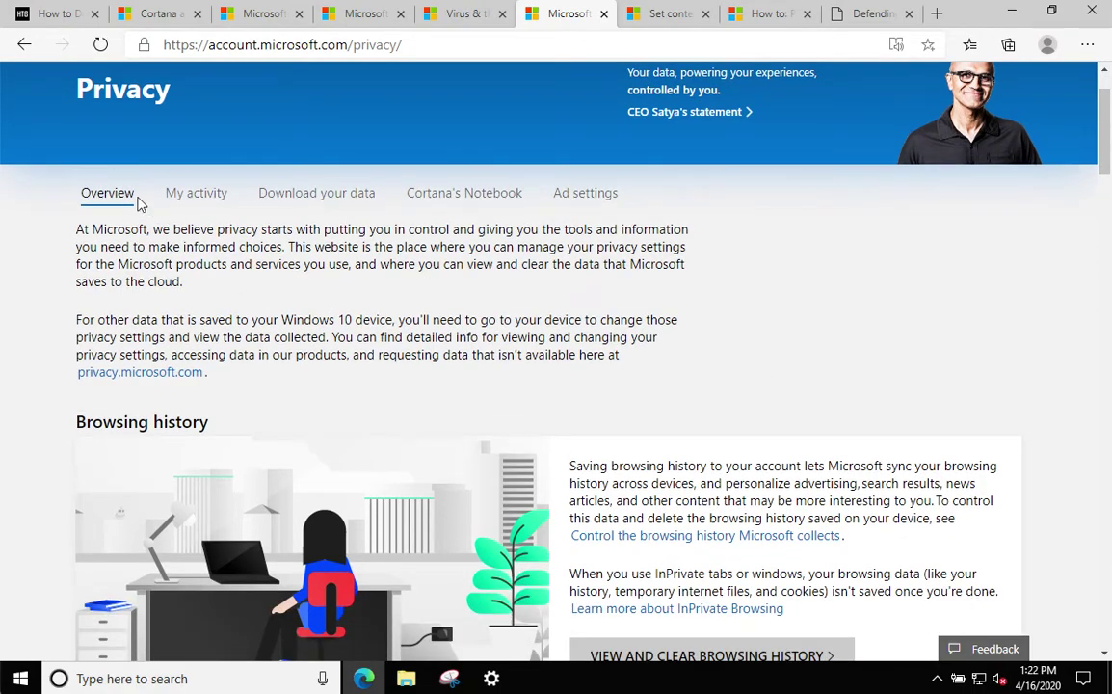
# Open My activity on the Privacy page, verify with the account password, and dismiss the offer to save it
pyautogui.click(199, 196)
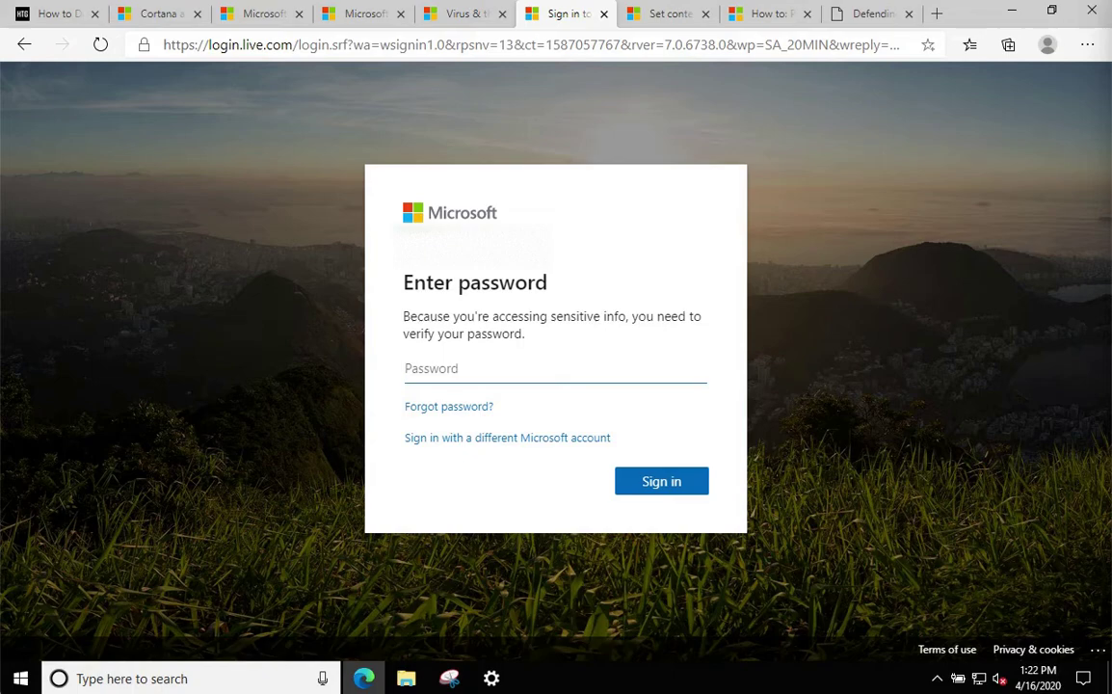
pyautogui.hotkey('ctrl', 'v')
pyautogui.press('Return')
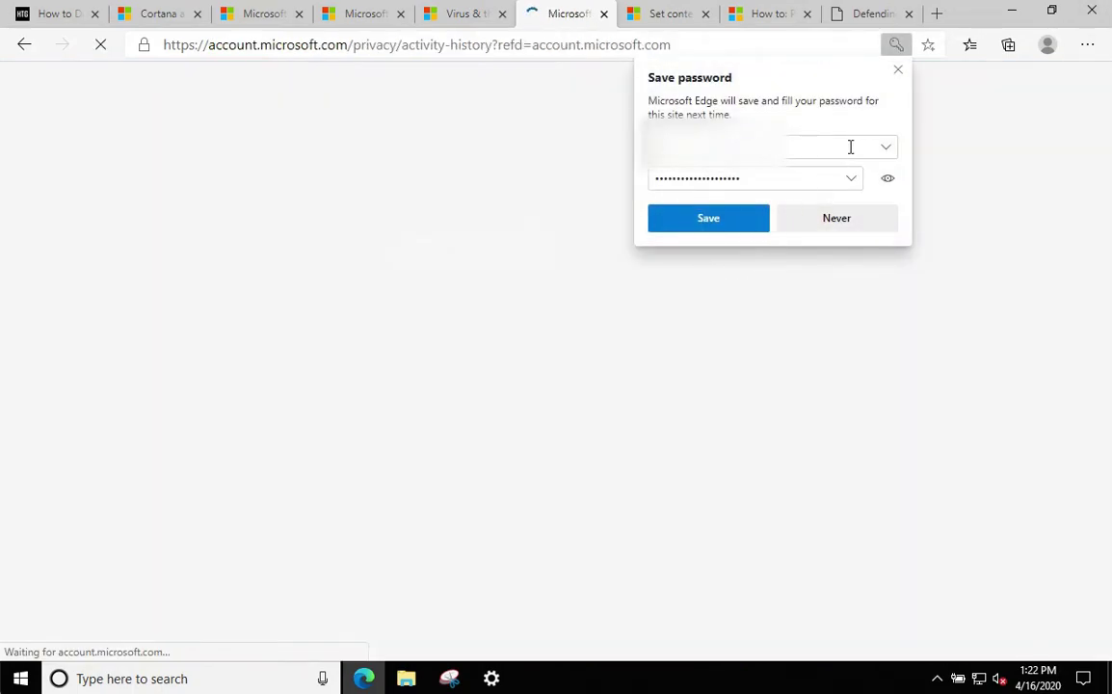
pyautogui.click(895, 74)
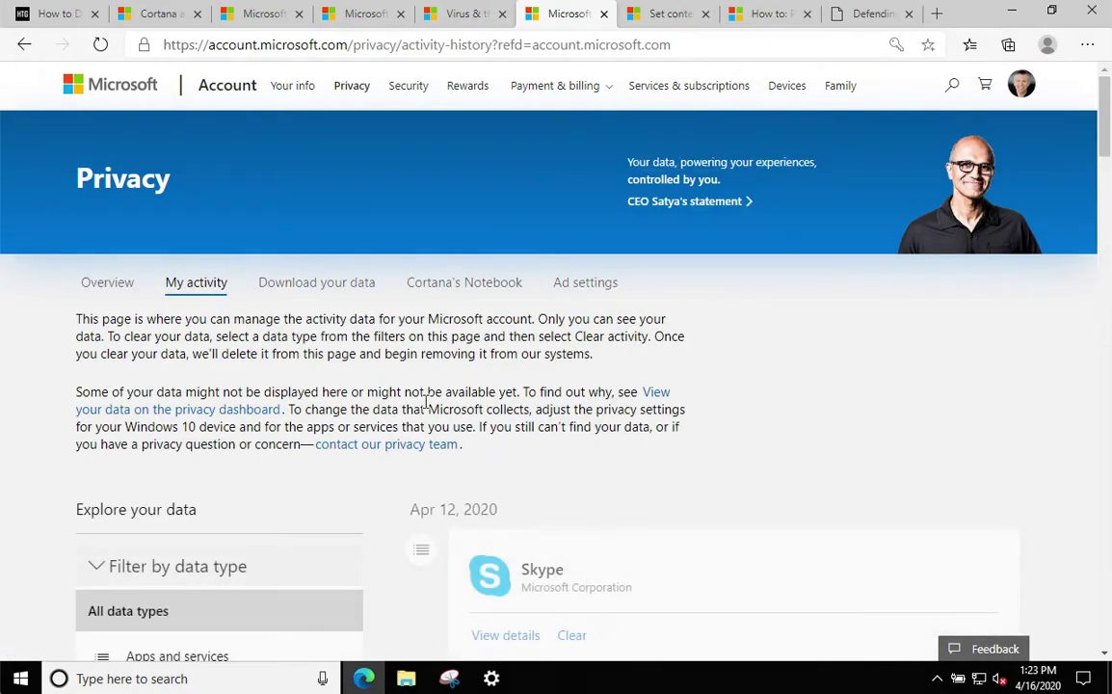
# Explore the recorded activity data, filtering it by Voice and by Apps and services
pyautogui.scroll(-3, 395, 391)
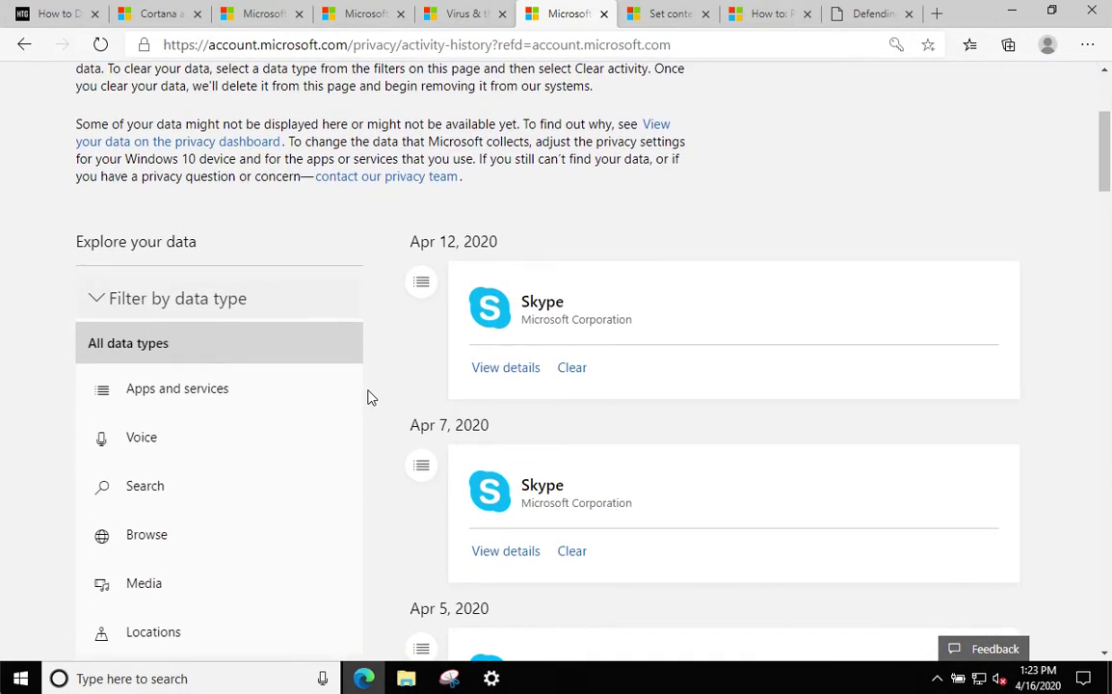
pyautogui.click(156, 442)
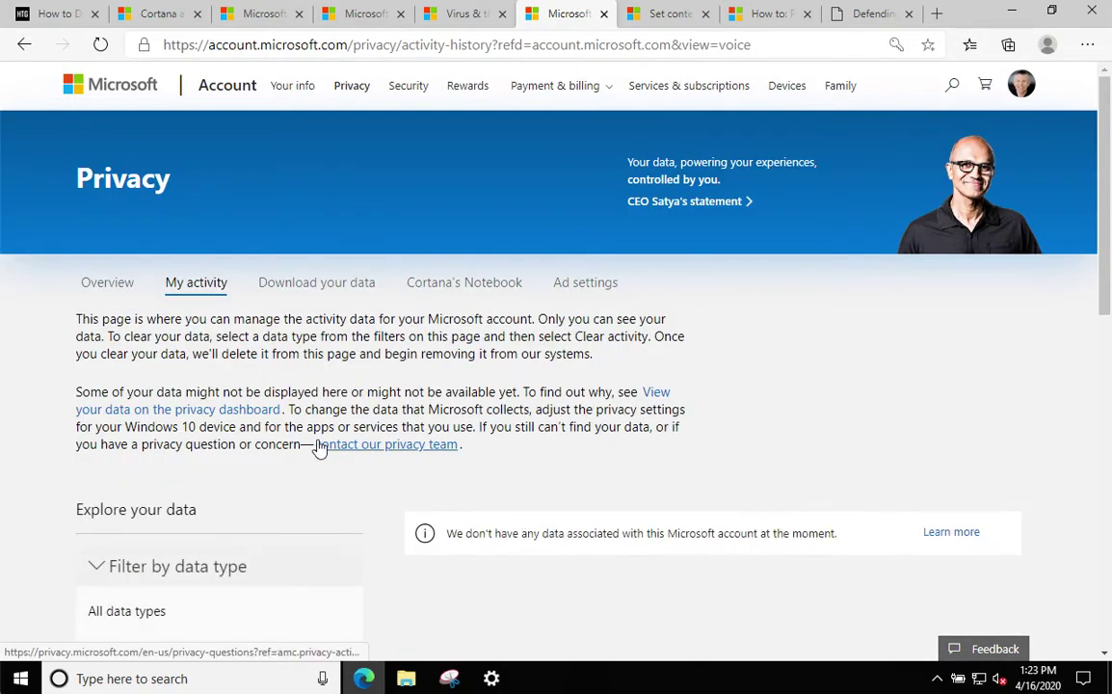
pyautogui.scroll(-1, 318, 448)
pyautogui.click(212, 568)
pyautogui.scroll(-3, 217, 570)
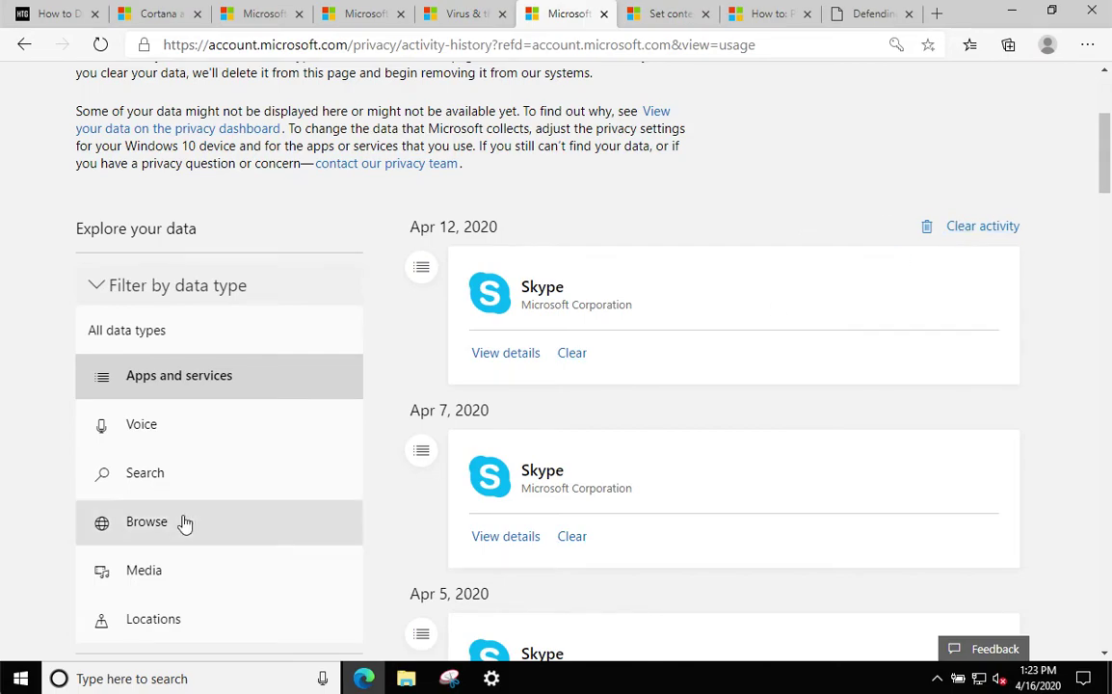
pyautogui.scroll(-1, 174, 617)
pyautogui.scroll(3, 196, 496)
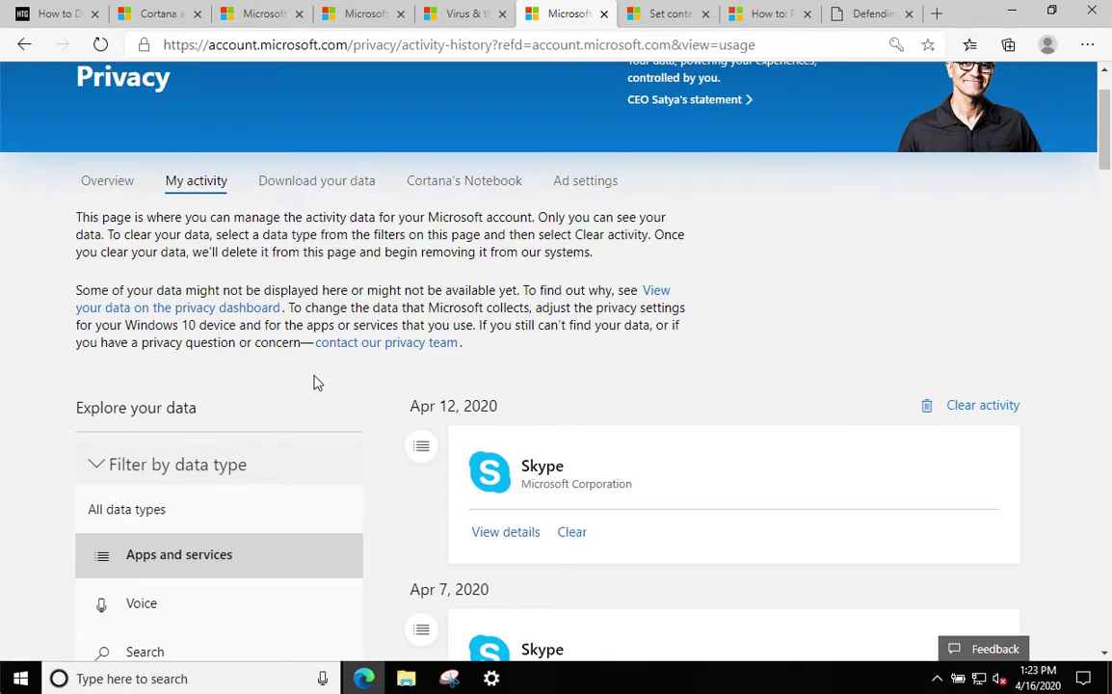
# Review Cortana's Notebook on the Privacy page, including its categories and the option for clearing Cortana data
pyautogui.click(448, 181)
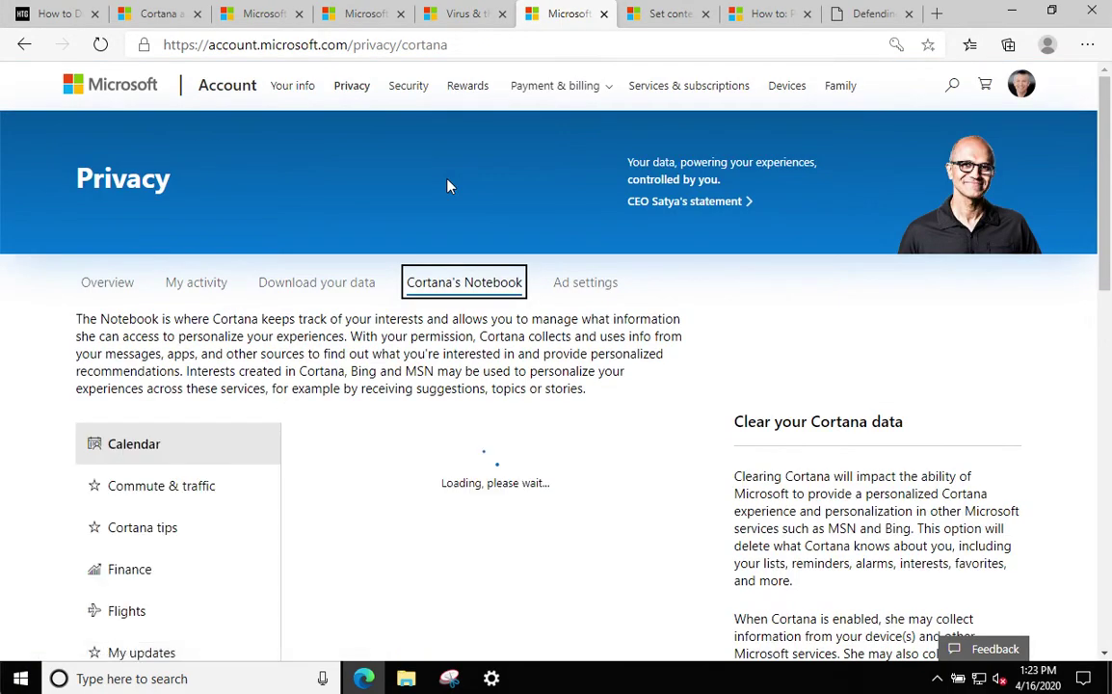
pyautogui.scroll(-1, 439, 424)
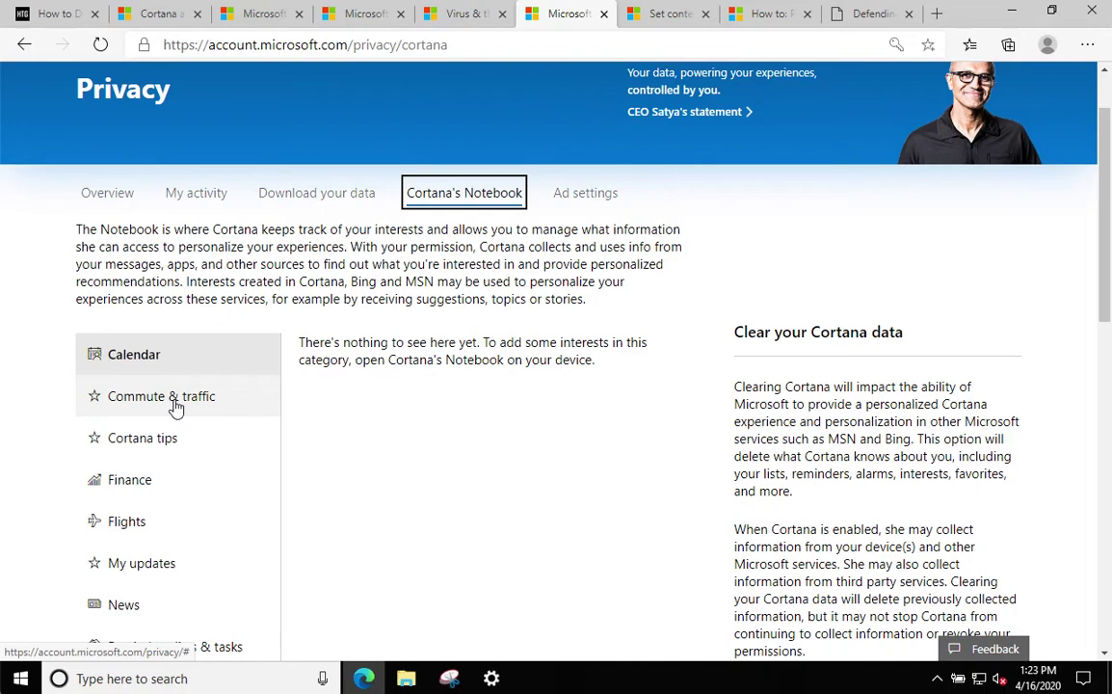
pyautogui.scroll(-2, 175, 407)
pyautogui.scroll(1, 174, 409)
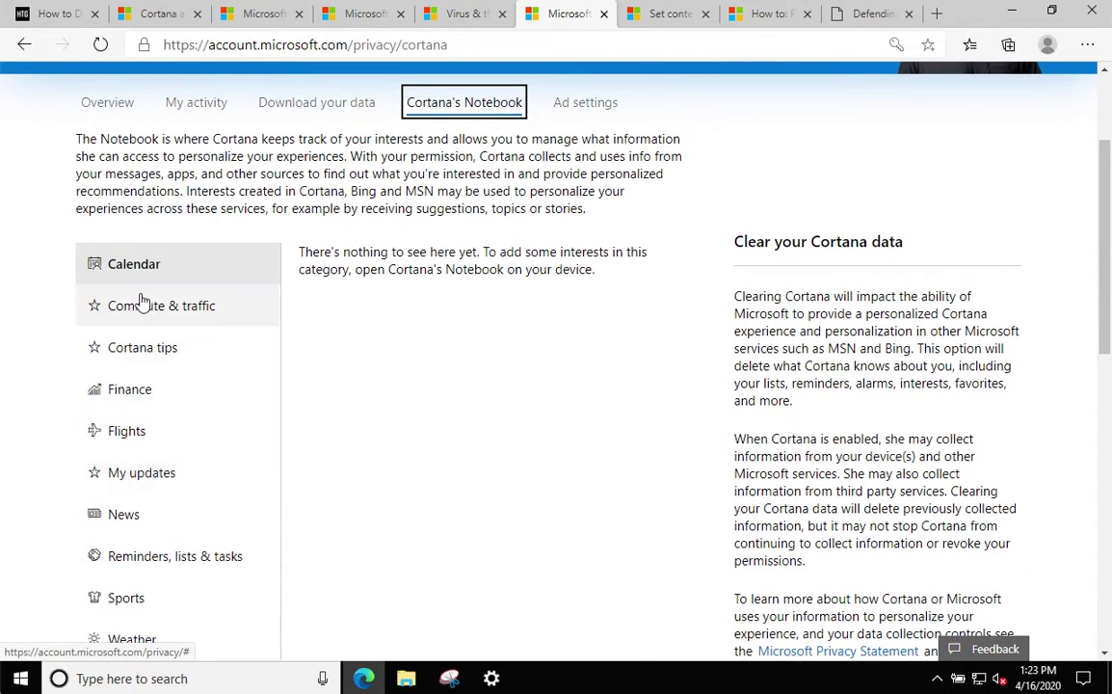
pyautogui.scroll(-1, 401, 457)
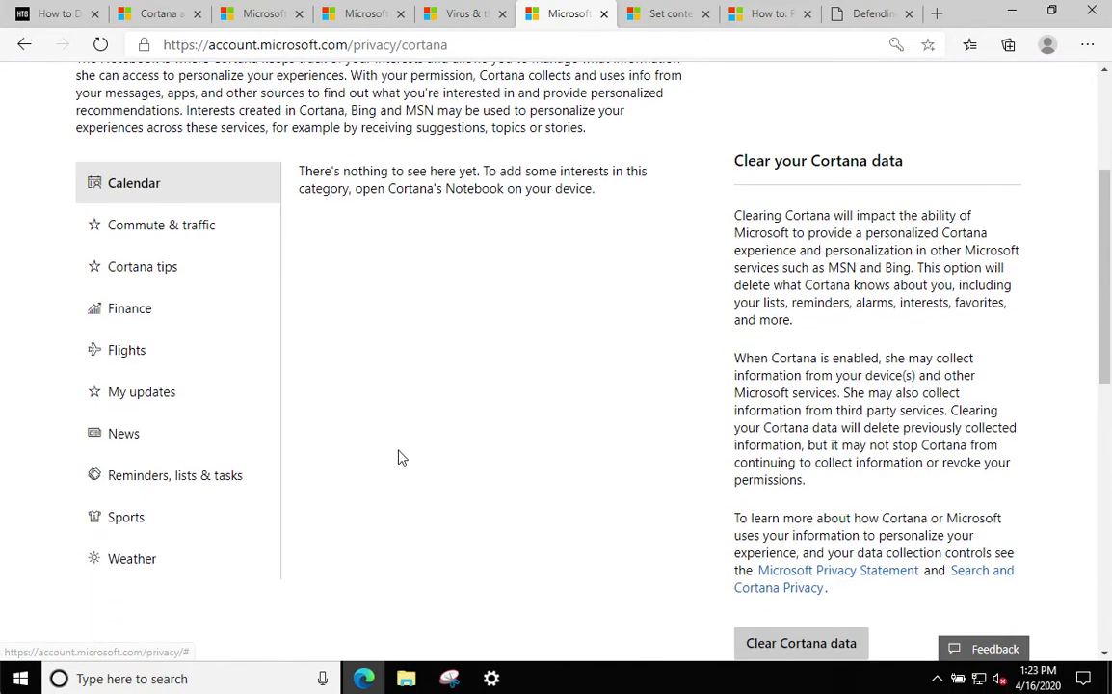
pyautogui.scroll(-1, 398, 456)
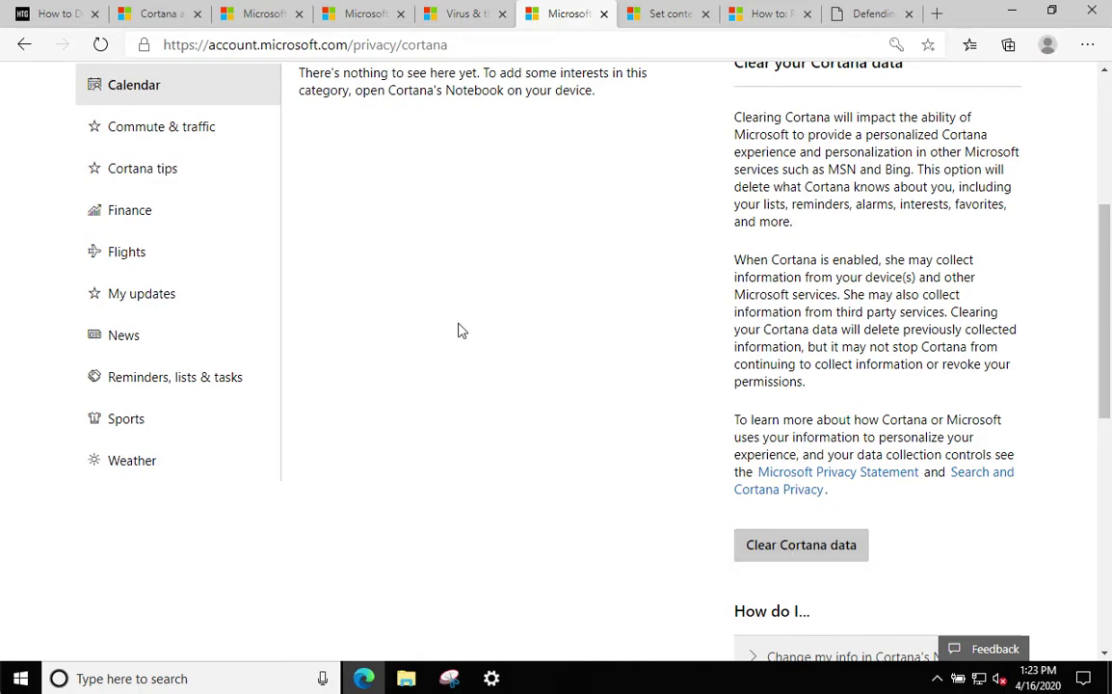
pyautogui.scroll(4, 456, 327)
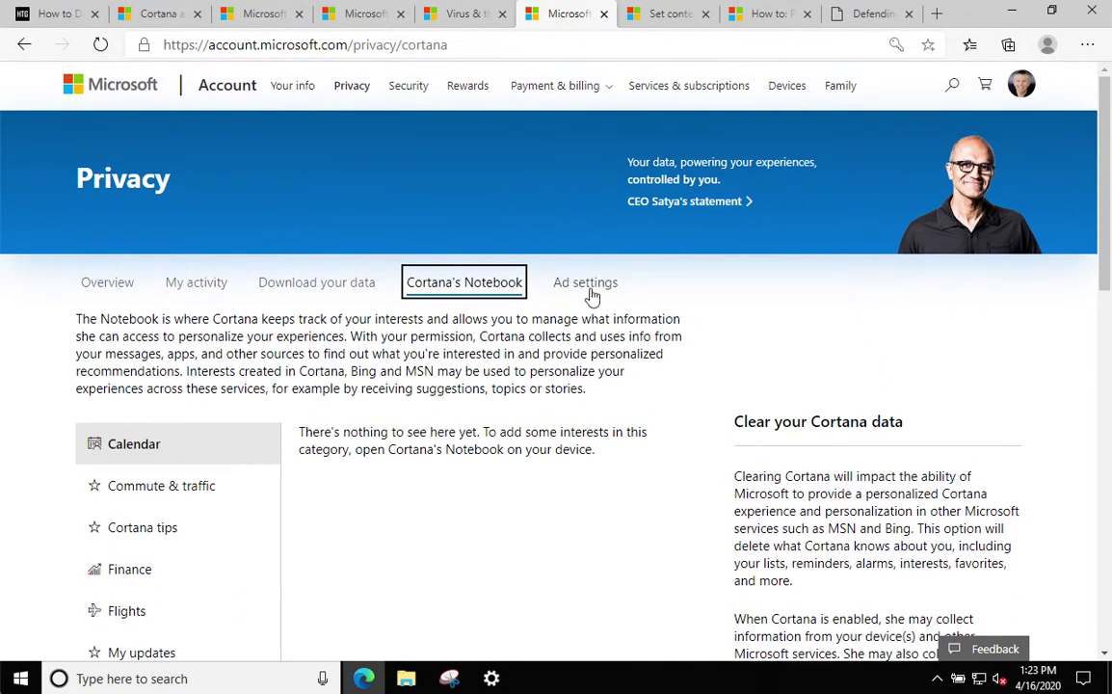
# Check the Ad settings for personalized ads on the Privacy page, and return to the Settings app
pyautogui.click(590, 290)
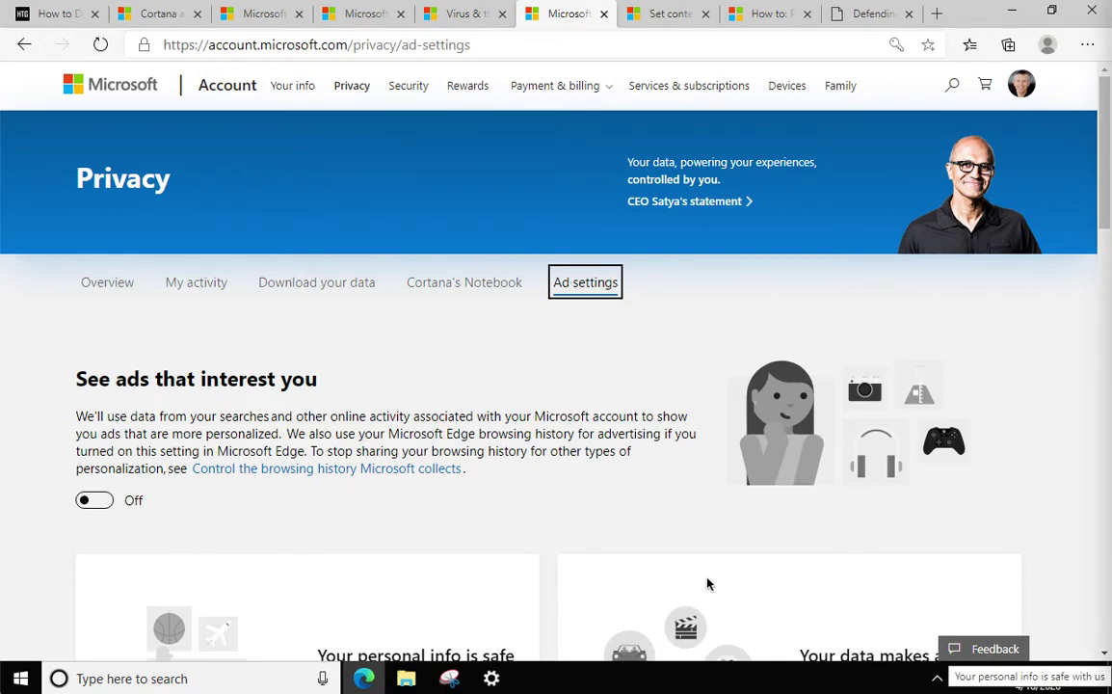
pyautogui.moveTo(375, 682)
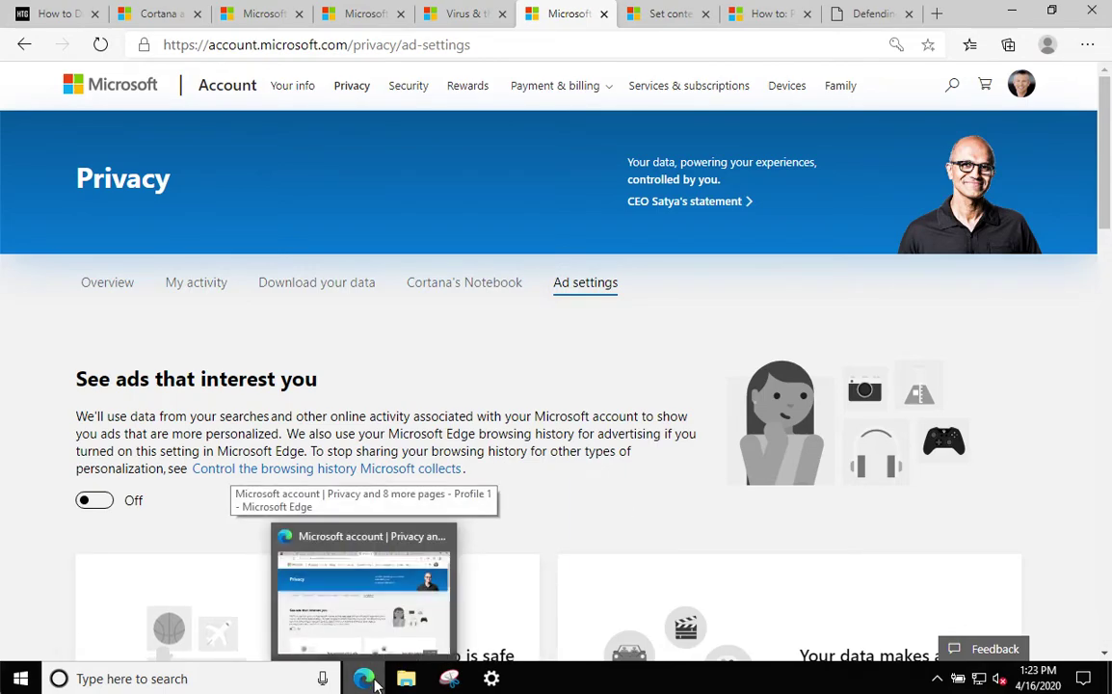
pyautogui.click(376, 682)
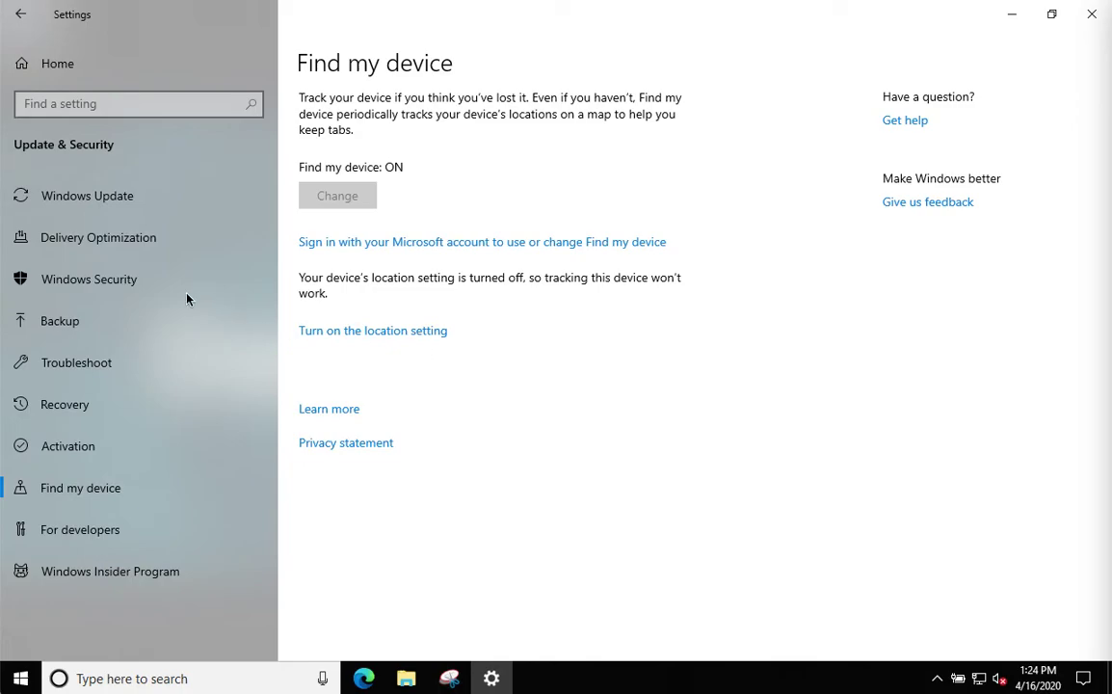
# Open Virus & threat protection from the Windows Security page under Update & Security
pyautogui.click(101, 196)
pyautogui.click(102, 279)
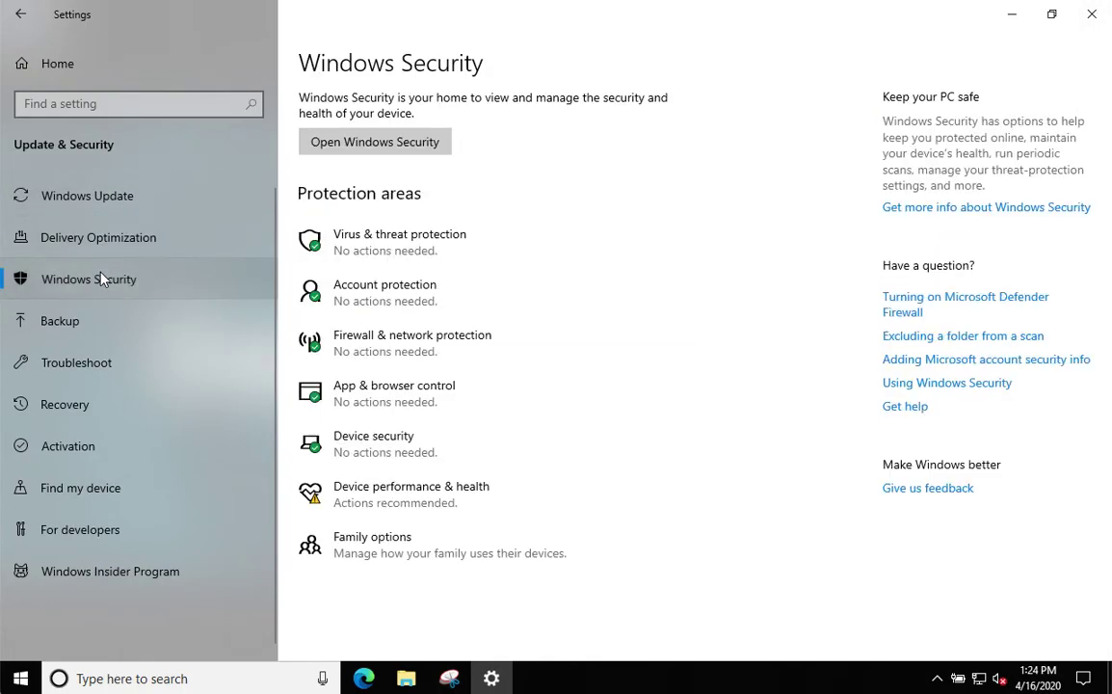
pyautogui.click(367, 248)
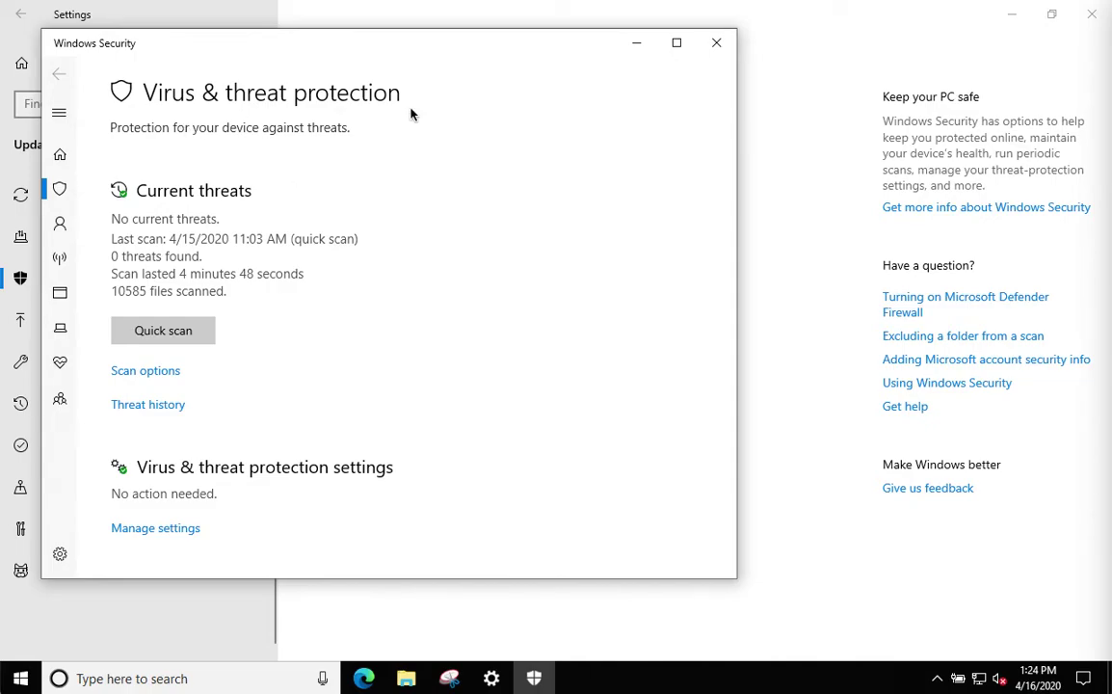
# Review the scan options, select Windows Defender Offline scan, and close the Windows Security window without starting a scan
pyautogui.click(152, 372)
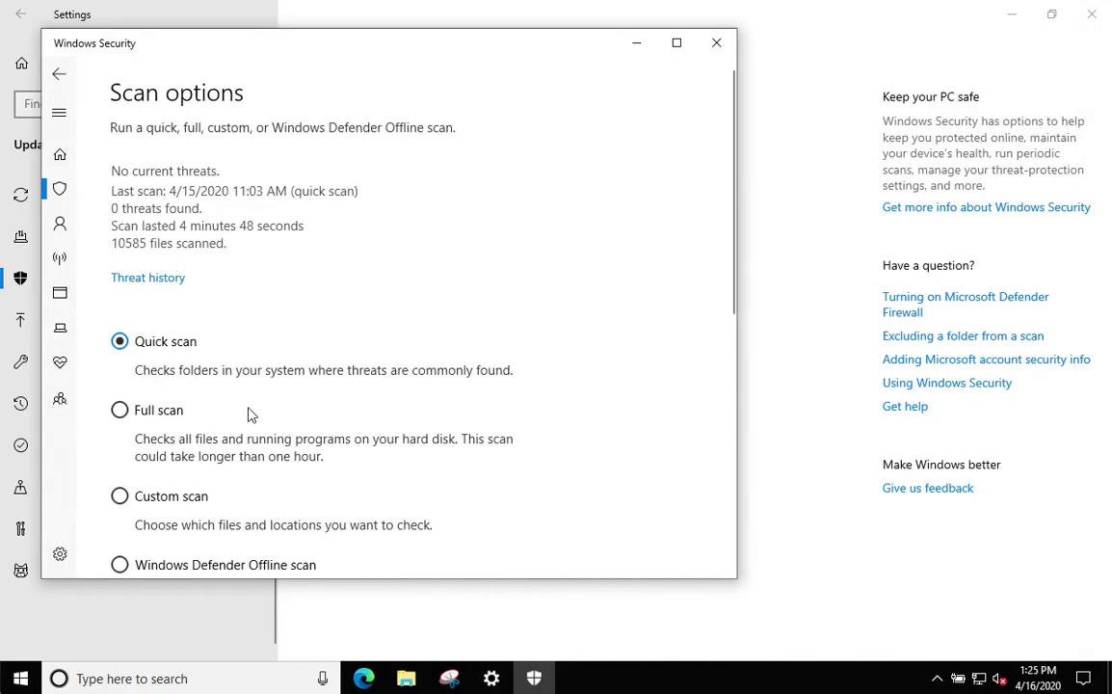
pyautogui.scroll(-3, 229, 403)
pyautogui.click(234, 412)
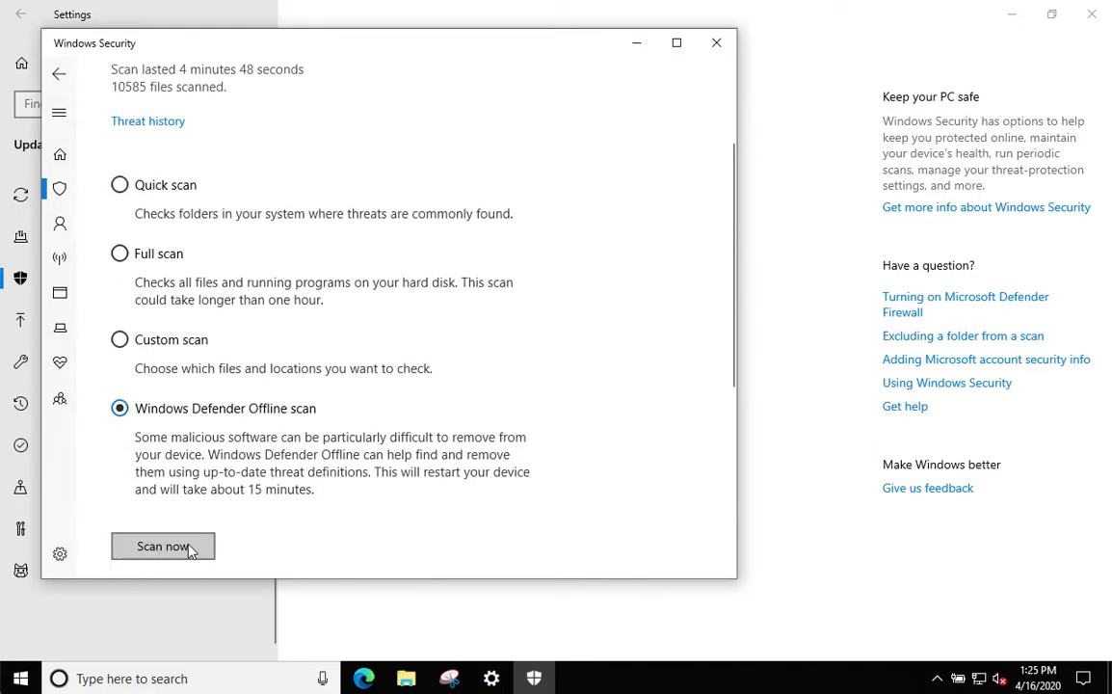
pyautogui.scroll(-2, 317, 477)
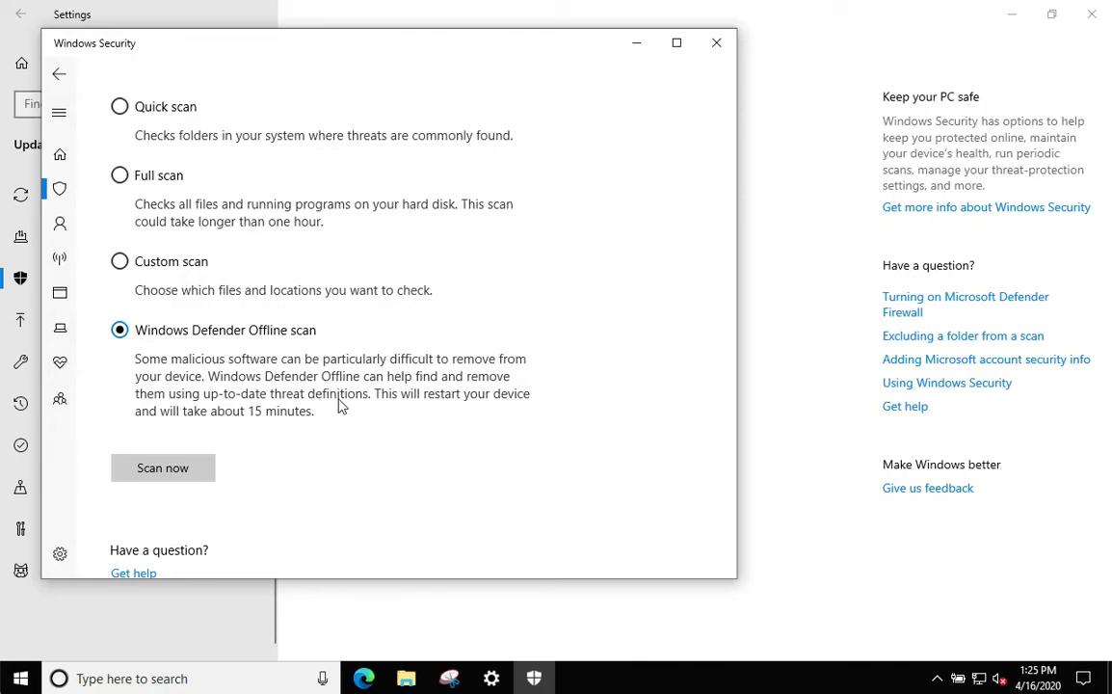
pyautogui.click(714, 45)
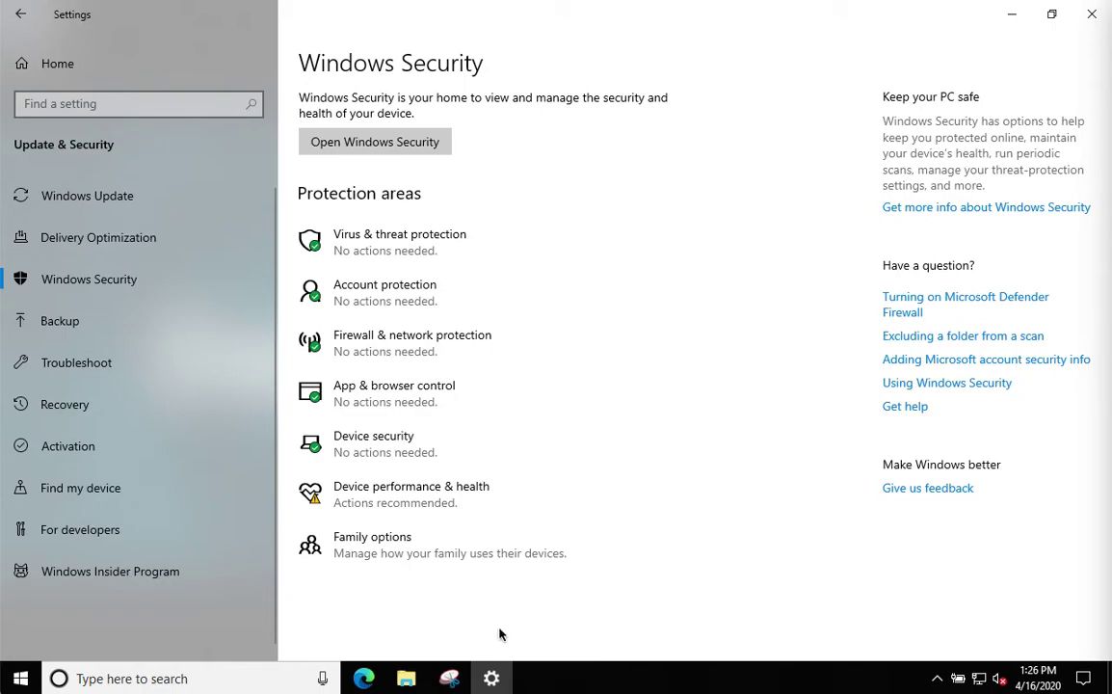
# Switch to Microsoft Edge, consult the article on setting content restrictions on Windows 10 and Xbox One, and return to Settings
pyautogui.click(364, 678)
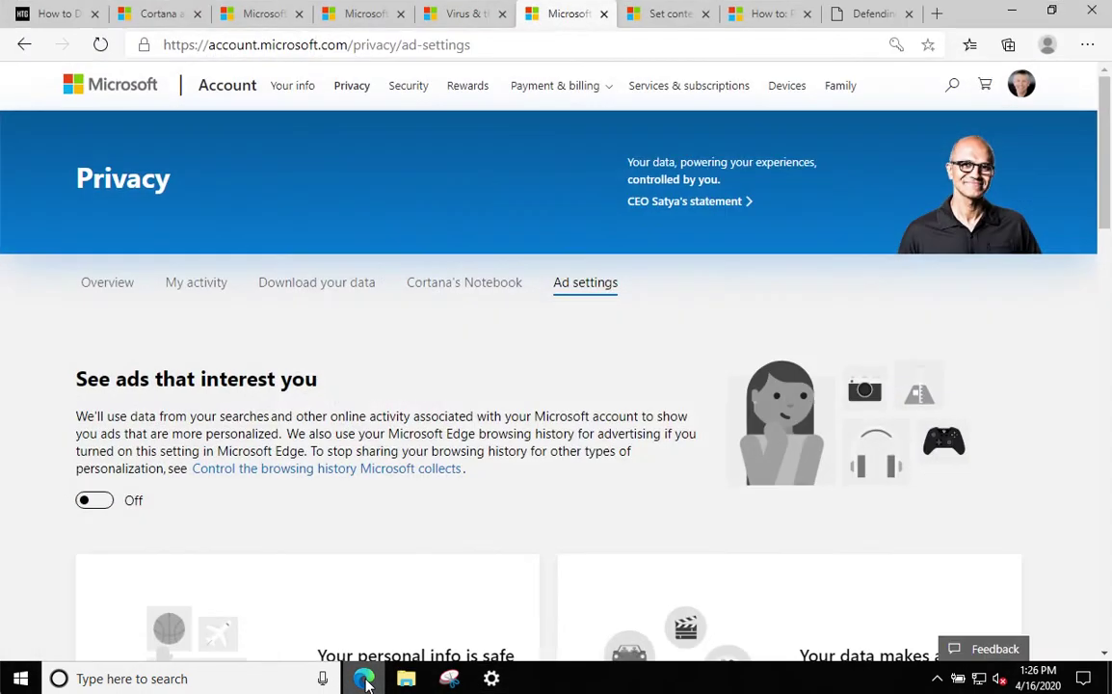
pyautogui.click(674, 15)
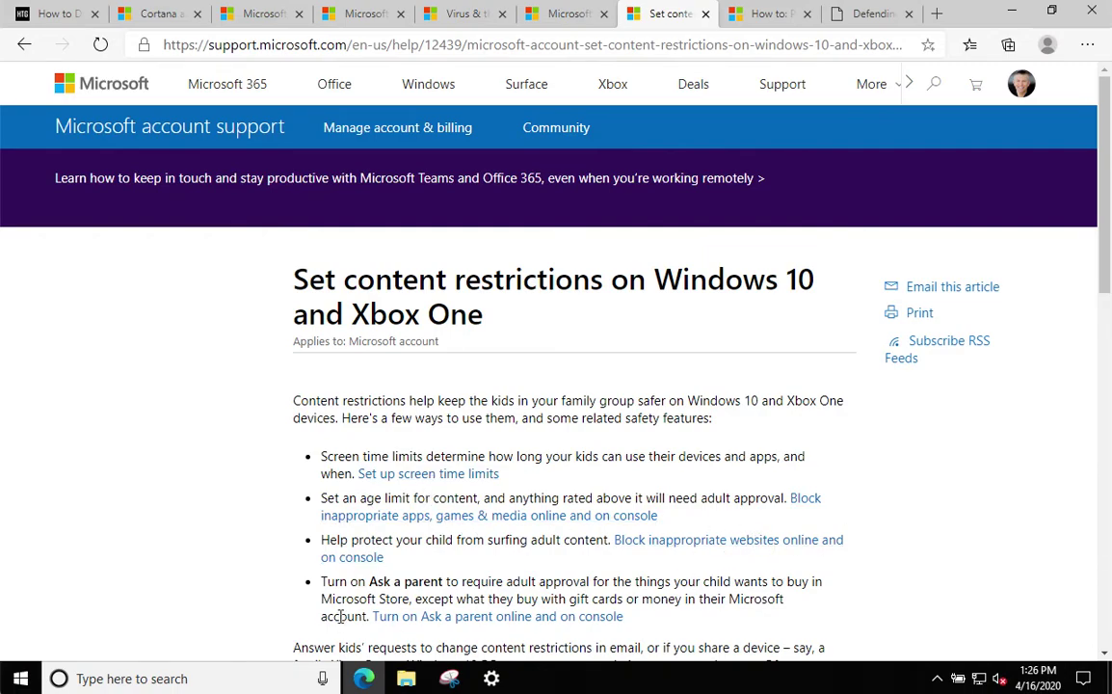
pyautogui.click(481, 680)
pyautogui.click(485, 680)
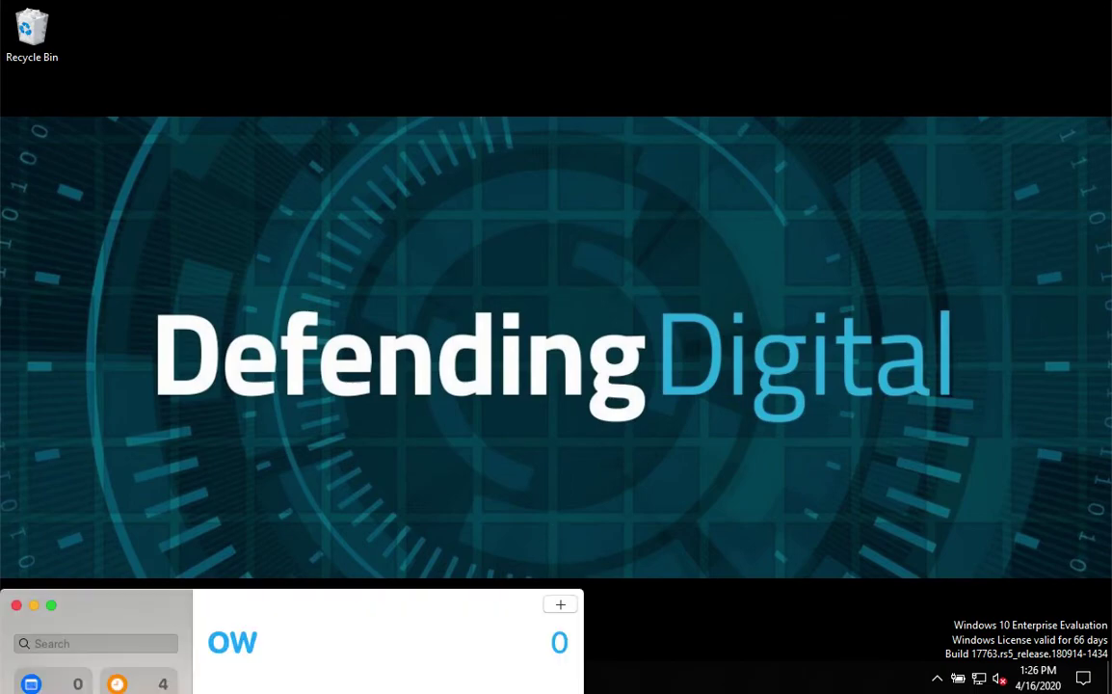
pyautogui.click(553, 536)
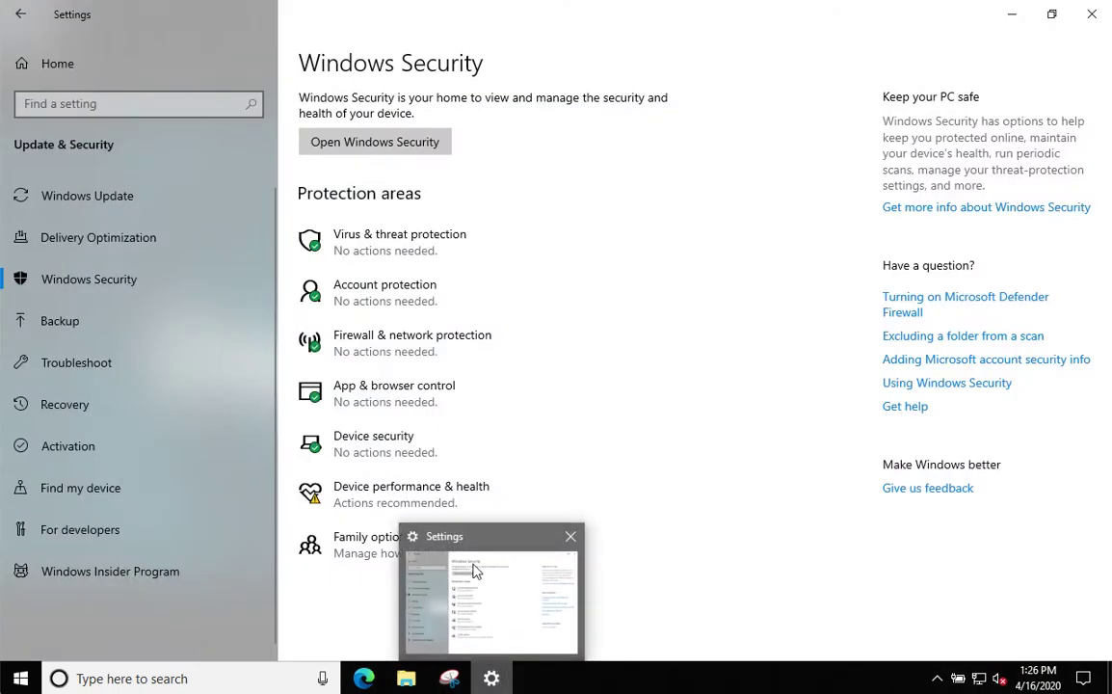
# Bring up the form for adding another user without a Microsoft account under Family & other users, and close Settings without creating an account
pyautogui.click(30, 62)
pyautogui.click(655, 314)
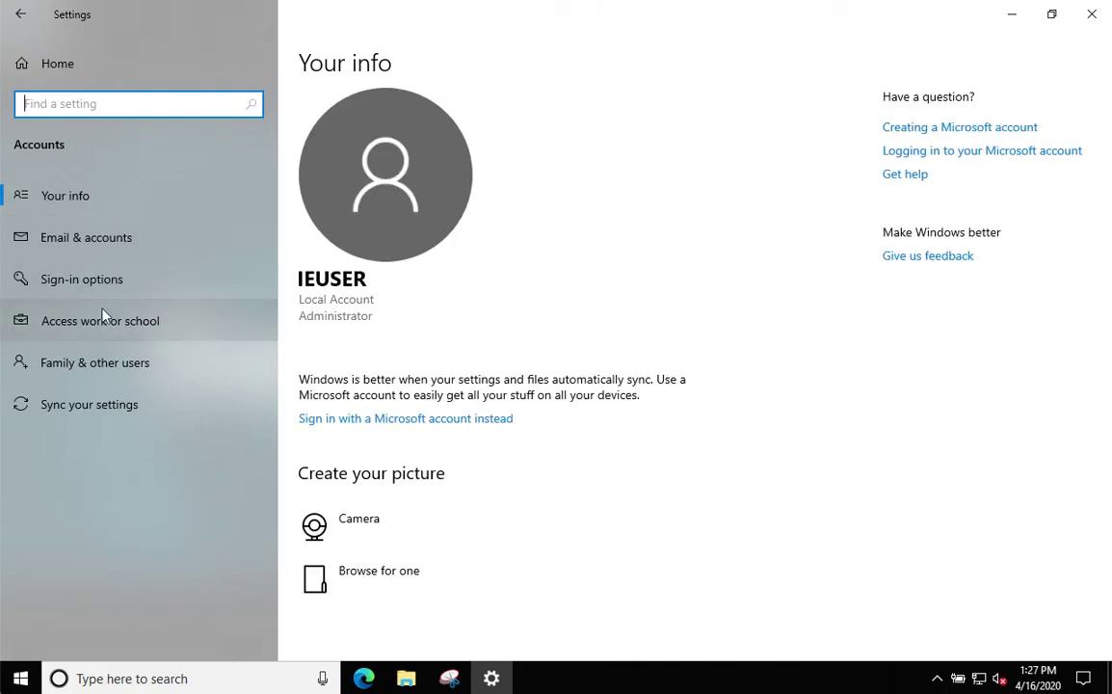
pyautogui.click(100, 370)
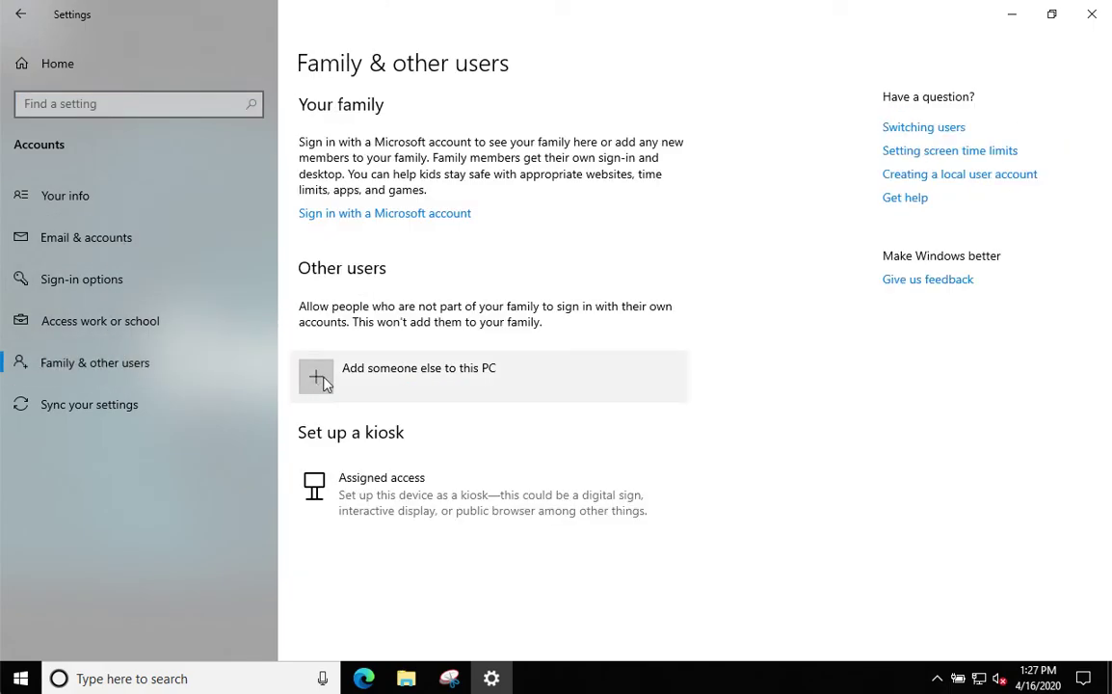
pyautogui.click(324, 385)
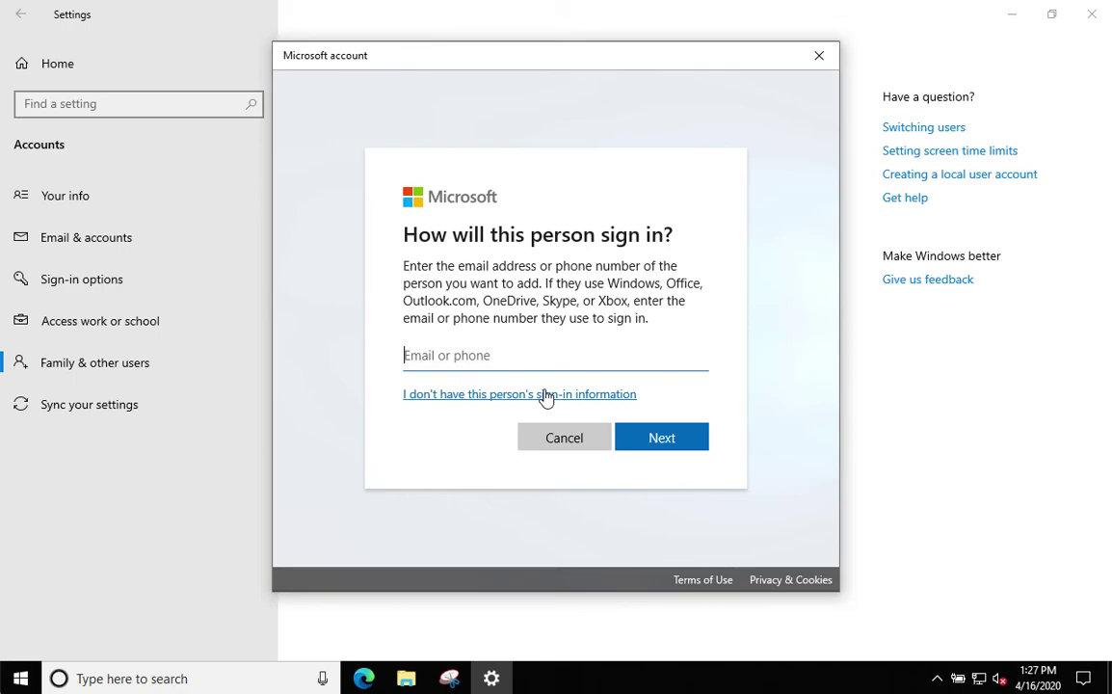
pyautogui.click(545, 396)
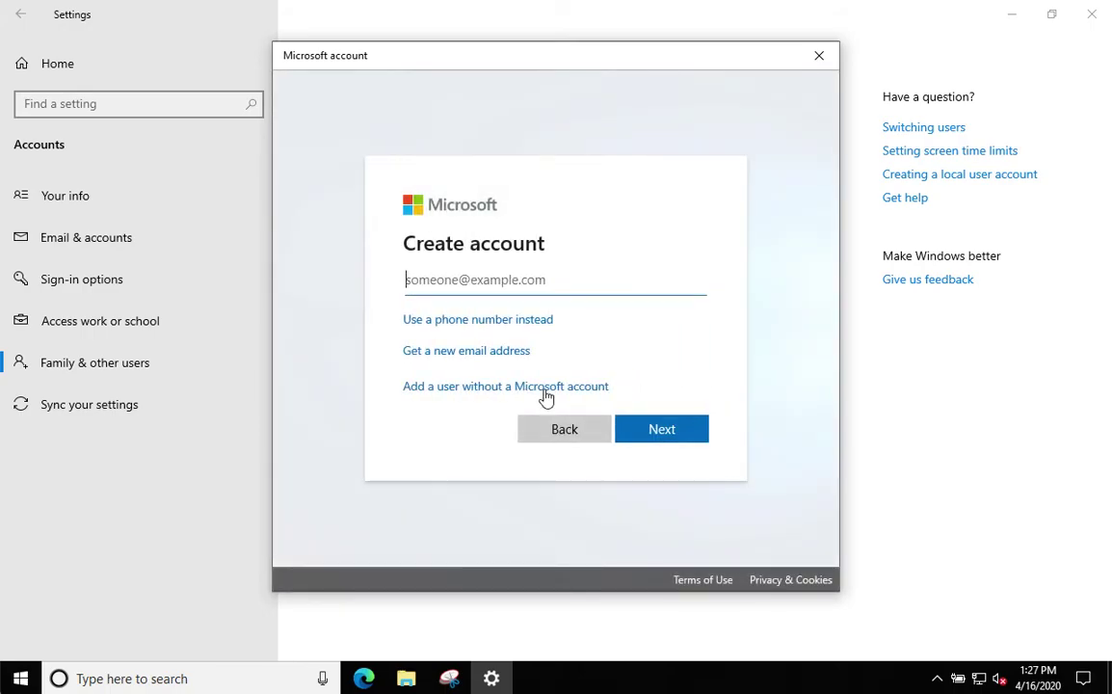
pyautogui.click(511, 395)
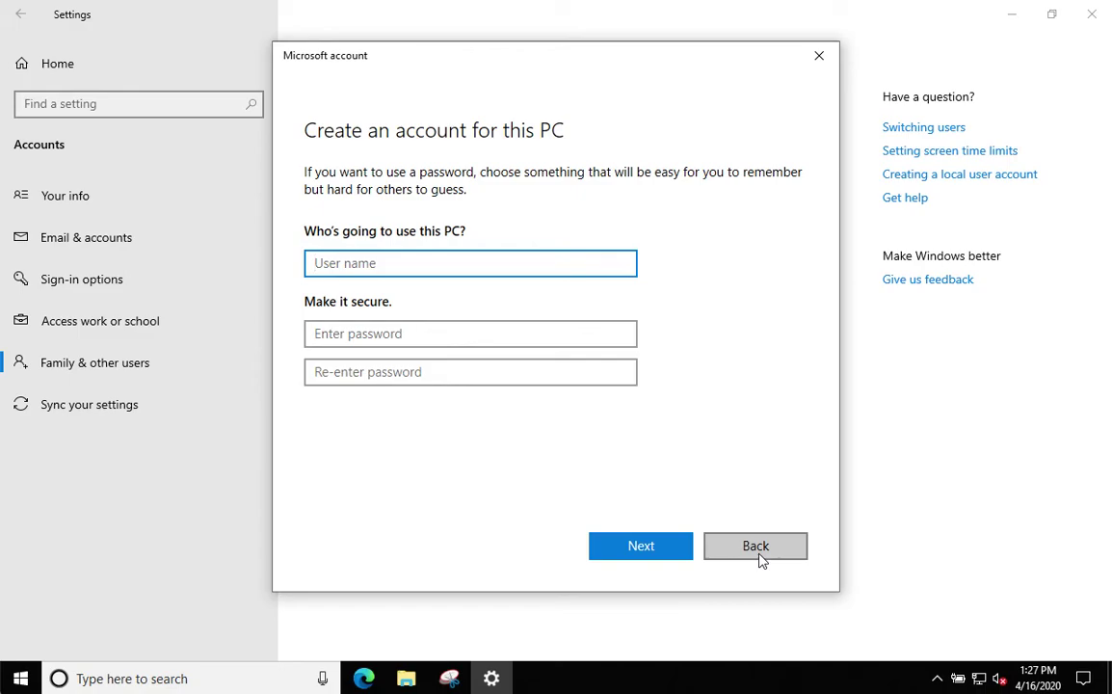
pyautogui.click(819, 54)
pyautogui.click(1091, 14)
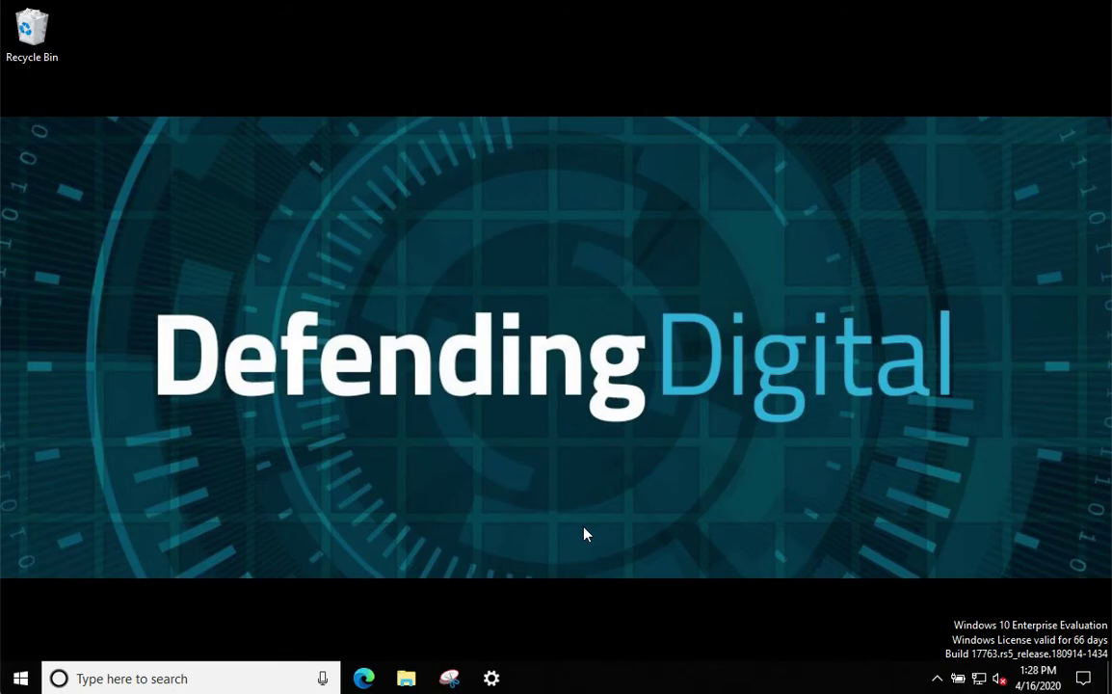
# Switch to Microsoft Edge and read the article on performing a clean install using Reset this PC through the drive-cleaning options
pyautogui.click(363, 679)
pyautogui.click(776, 16)
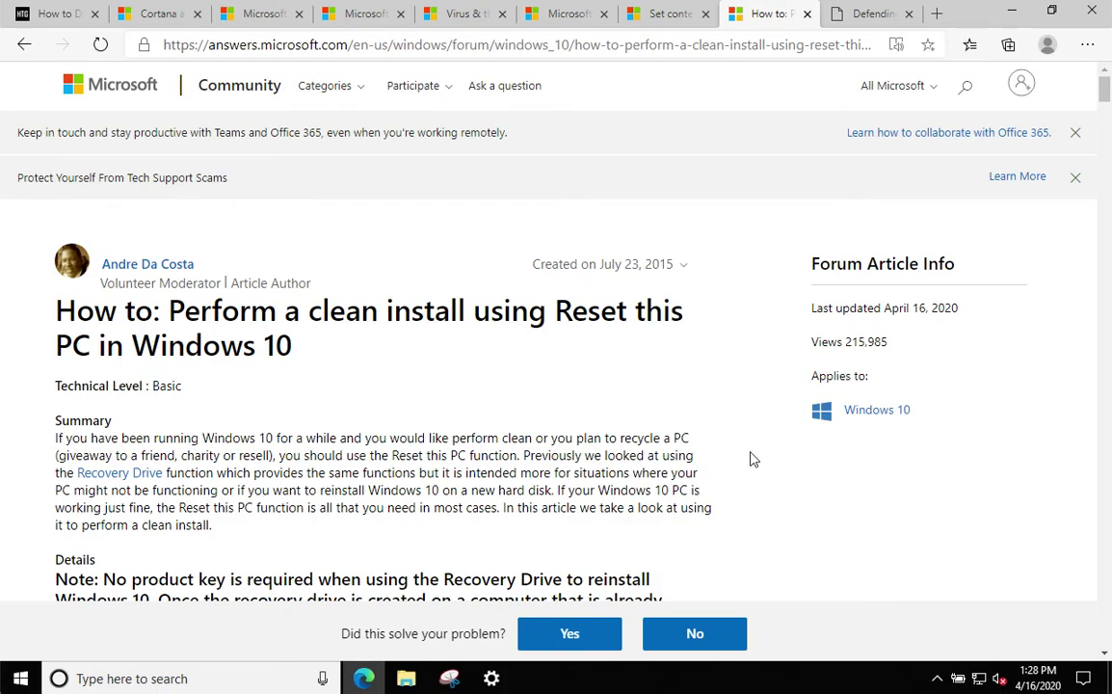
pyautogui.scroll(-1, 750, 460)
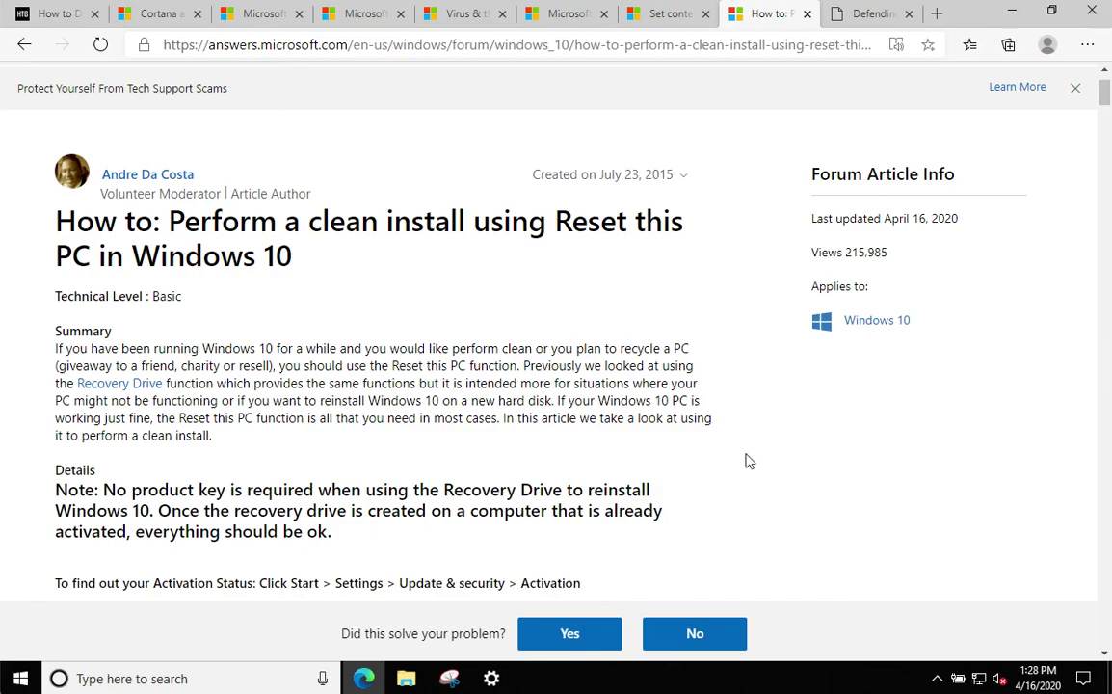
pyautogui.scroll(-2, 712, 468)
pyautogui.scroll(-1, 698, 377)
pyautogui.scroll(-2, 791, 407)
pyautogui.scroll(-5, 792, 407)
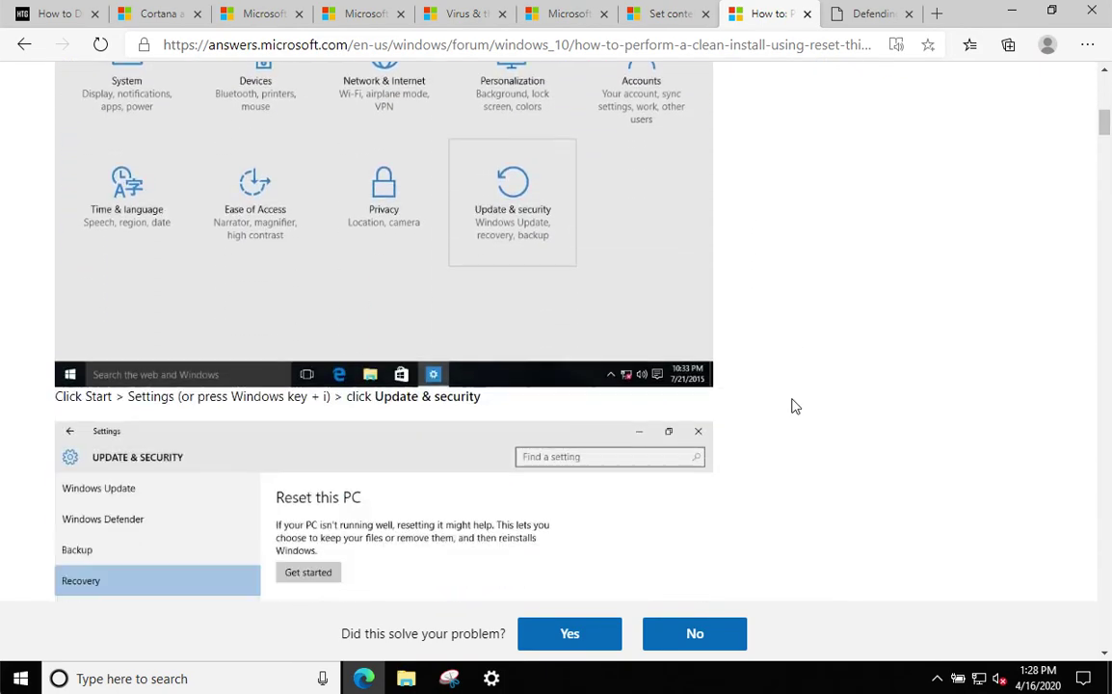
pyautogui.scroll(-4, 791, 406)
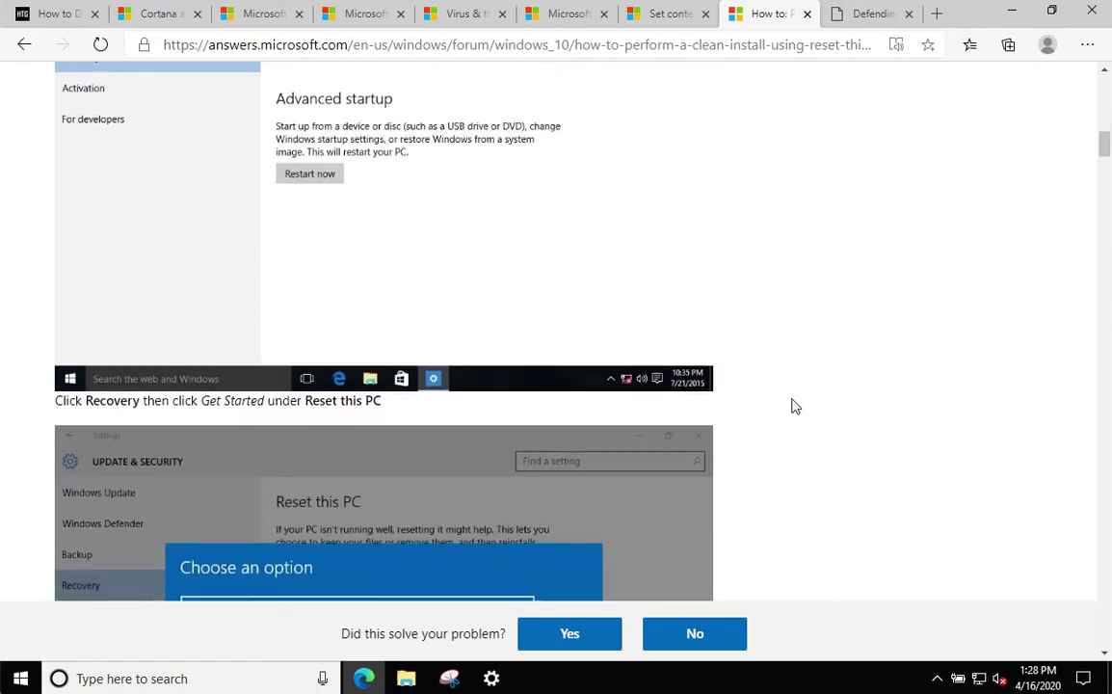
pyautogui.scroll(-1, 792, 406)
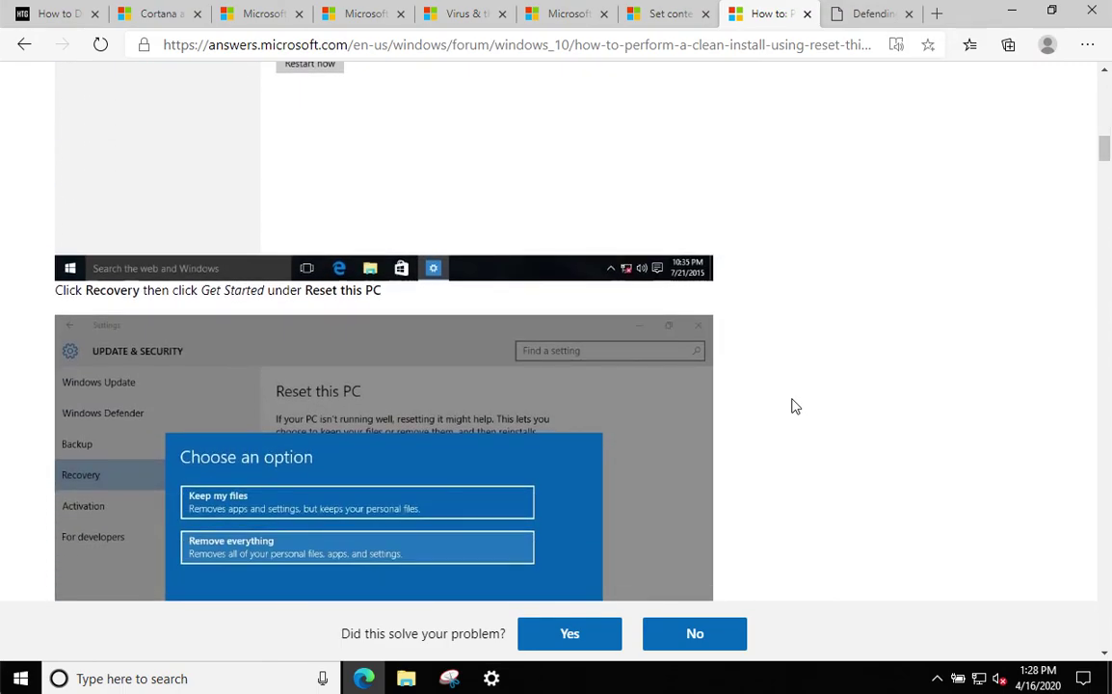
pyautogui.scroll(-3, 792, 406)
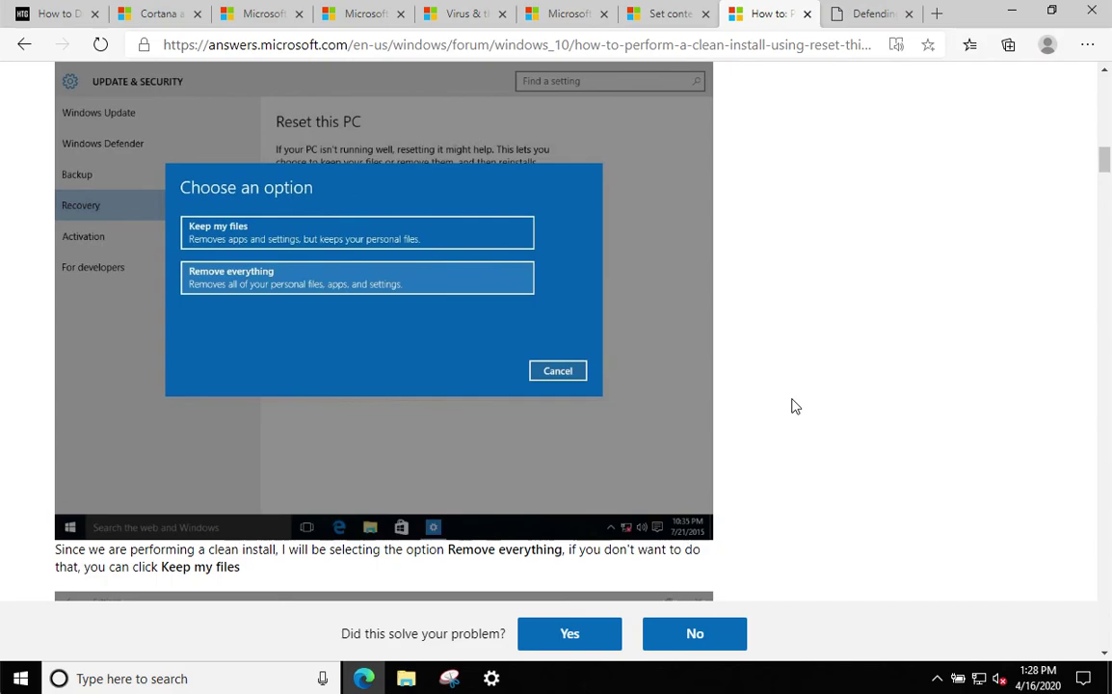
pyautogui.scroll(-5, 792, 406)
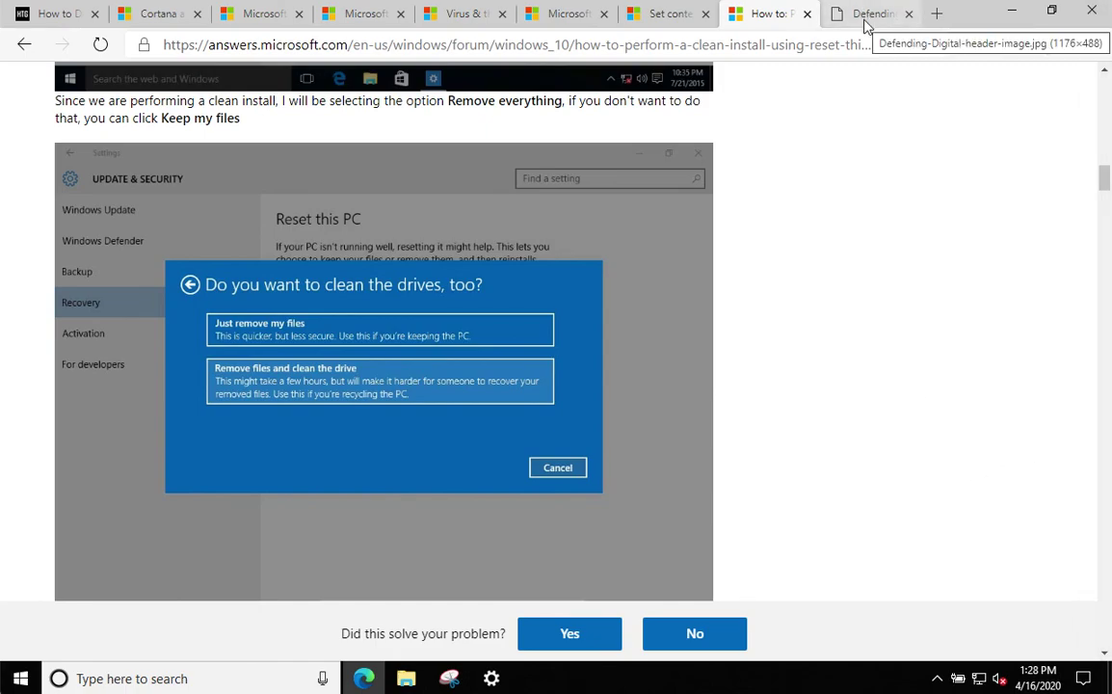
# Load defendingdigital.com in a new browser tab and go to the site's Guides page
pyautogui.click(934, 14)
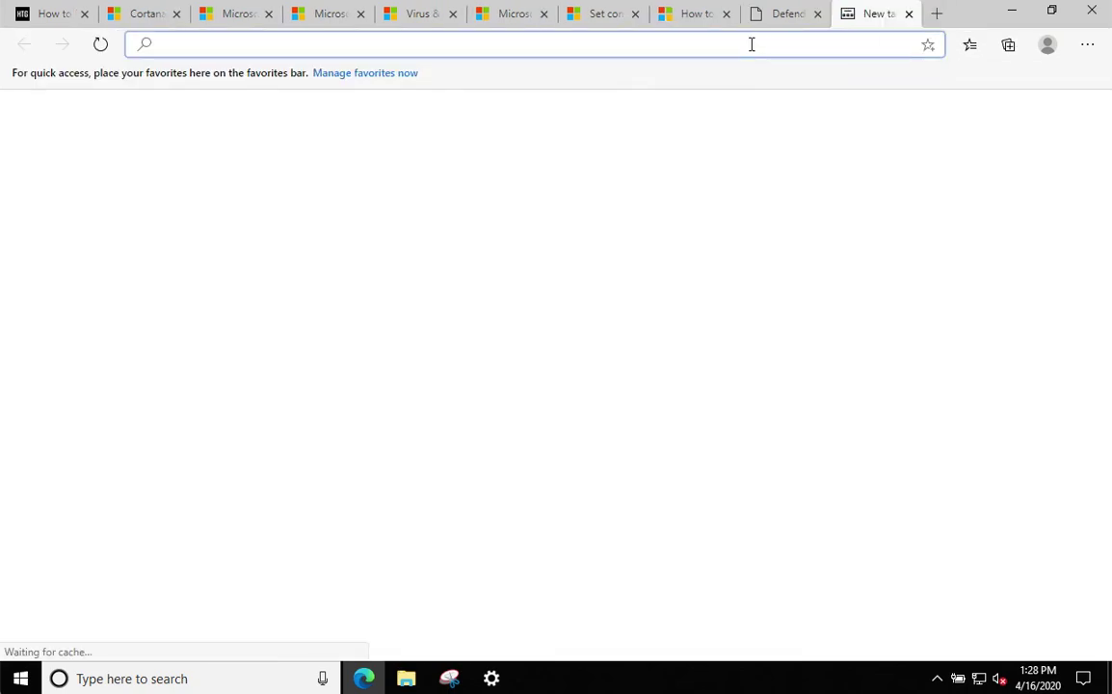
pyautogui.write('def')
pyautogui.press('Return')
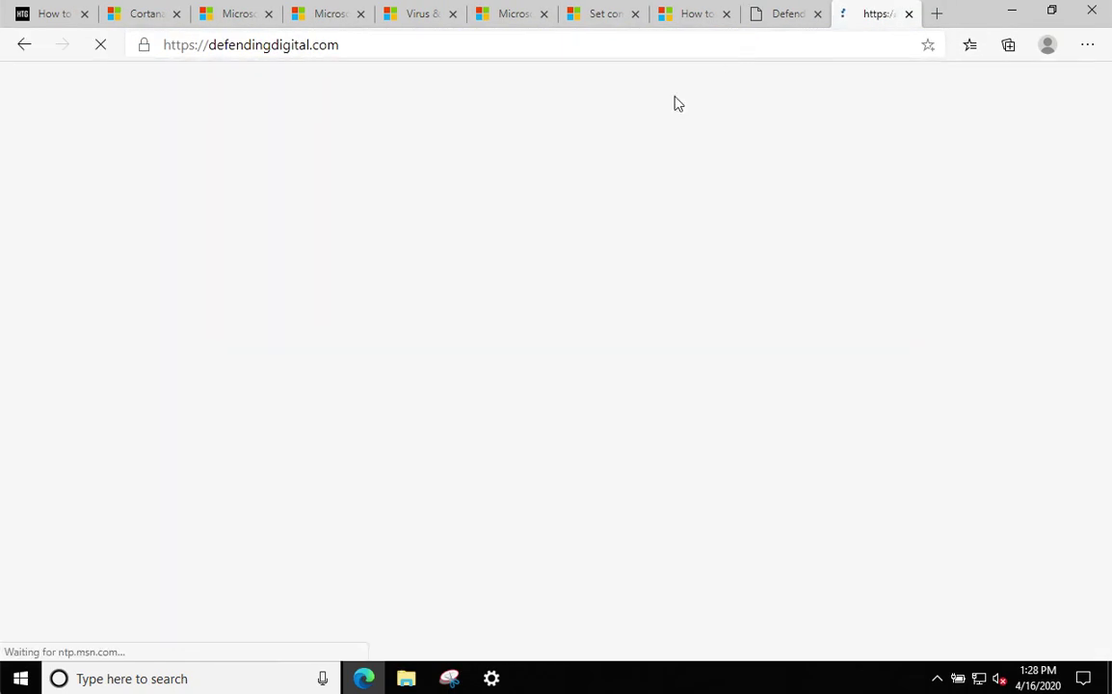
pyautogui.click(777, 141)
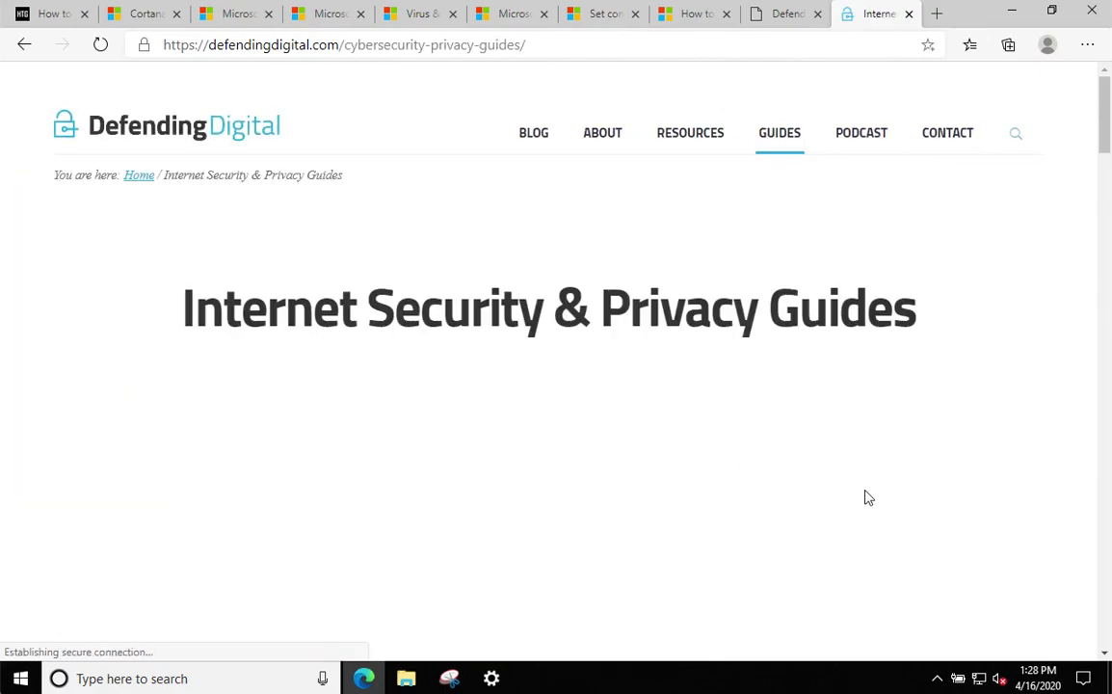